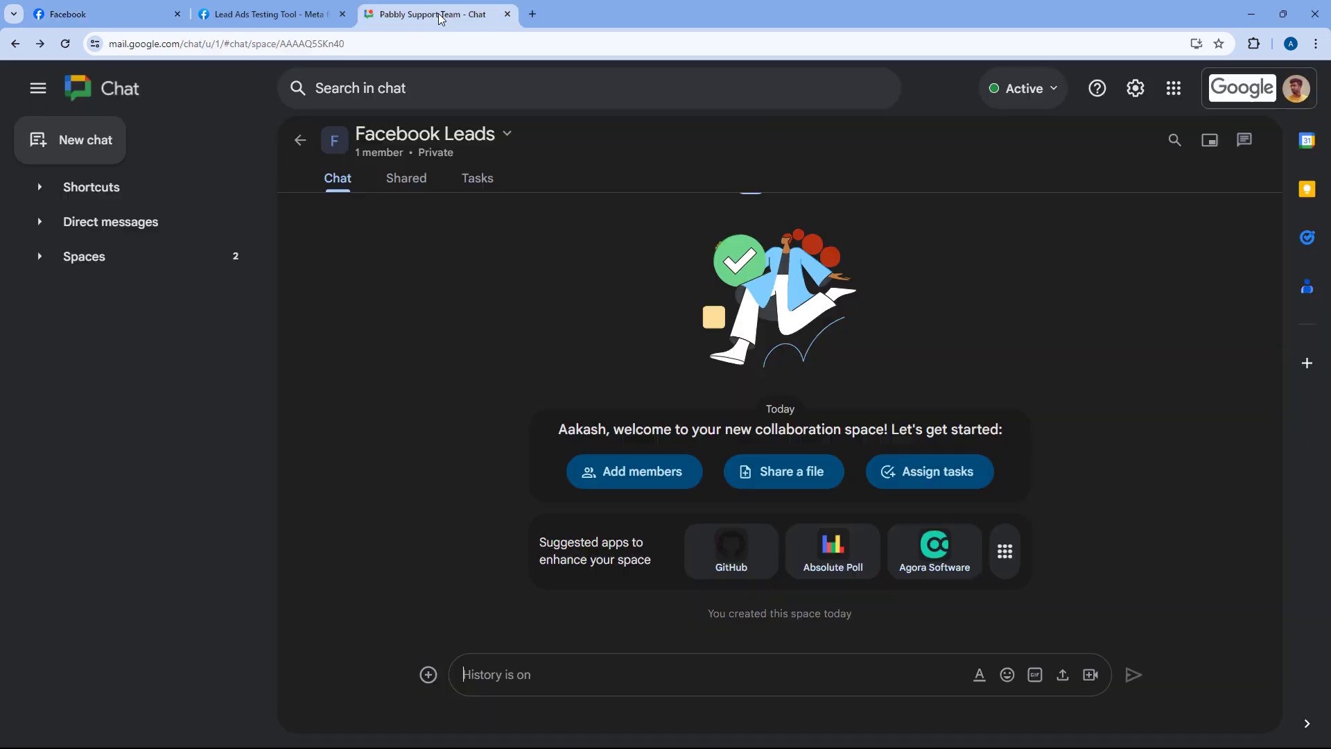
Switch from the Facebook page to the empty Google Chat 'Facebook Leads' space
left_click(441, 15)
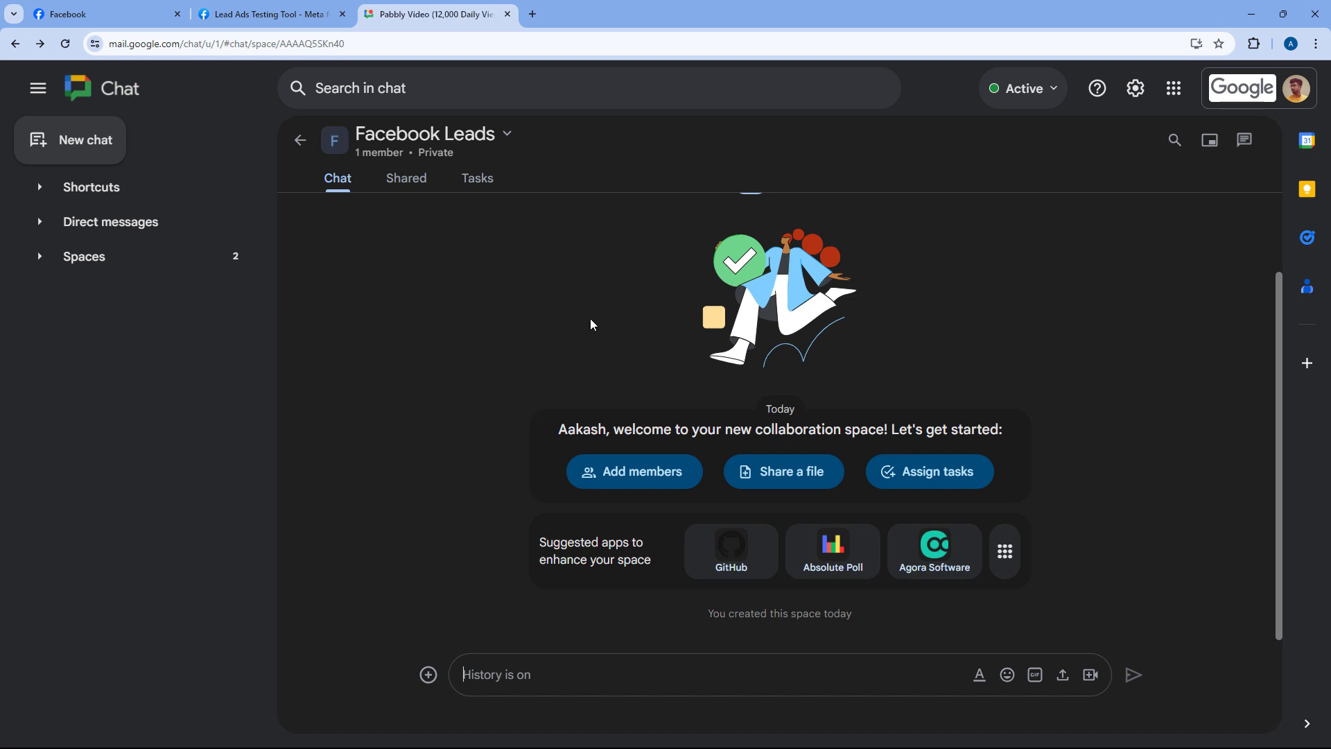
Recheck the Facebook page, return to the Facebook Leads space, and open a blank tab
left_click(139, 16)
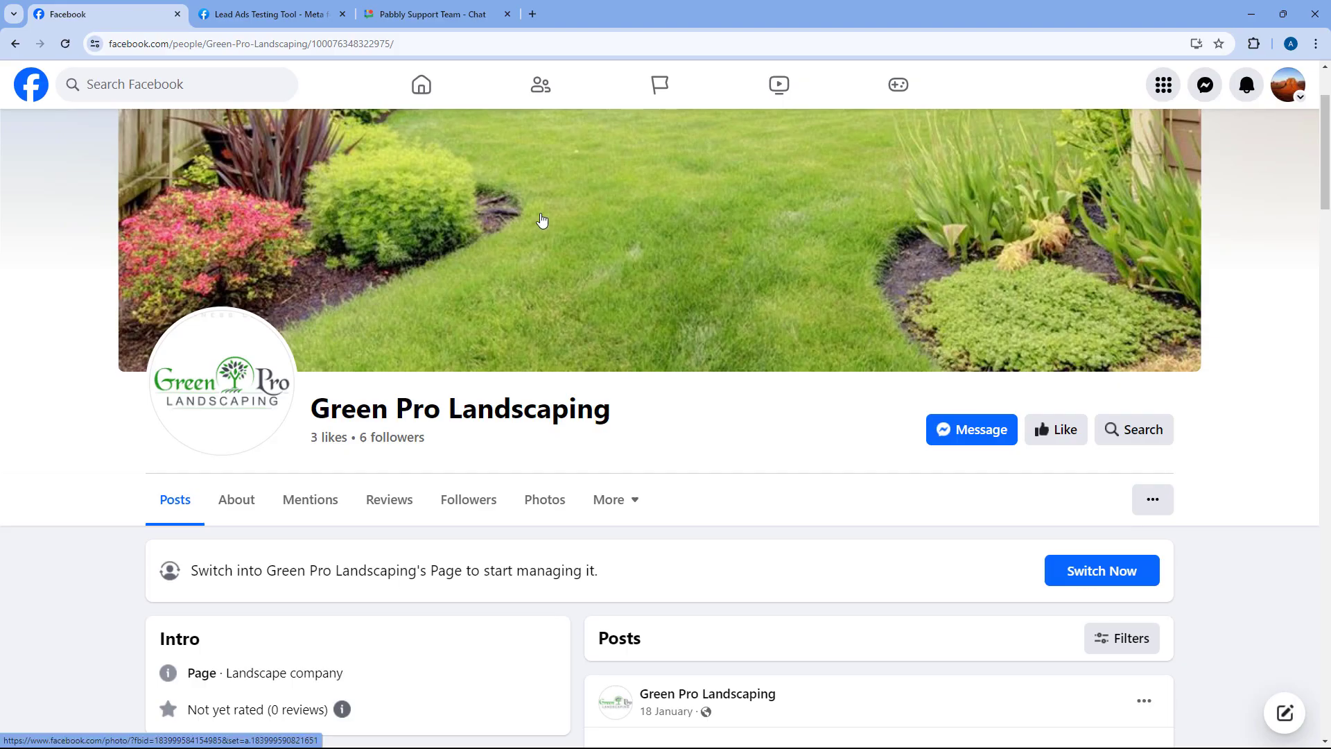
left_click(430, 14)
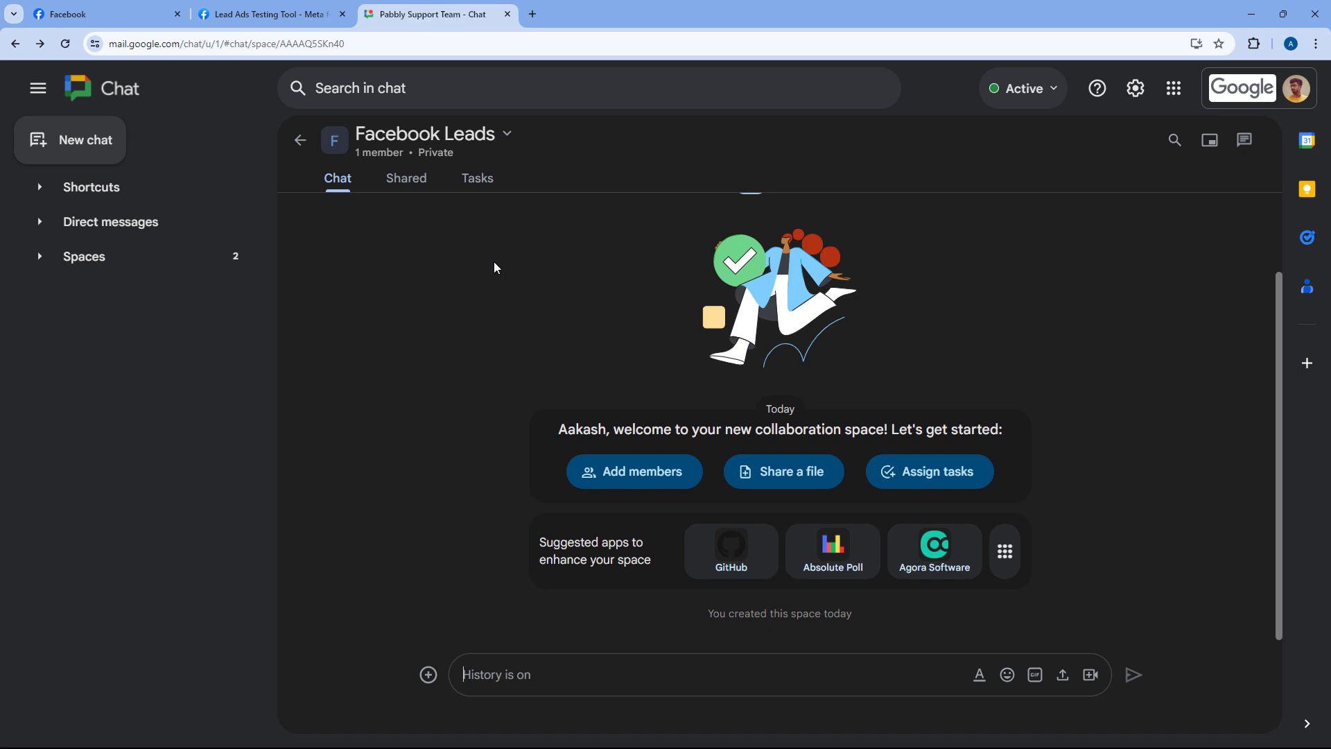
left_click(533, 14)
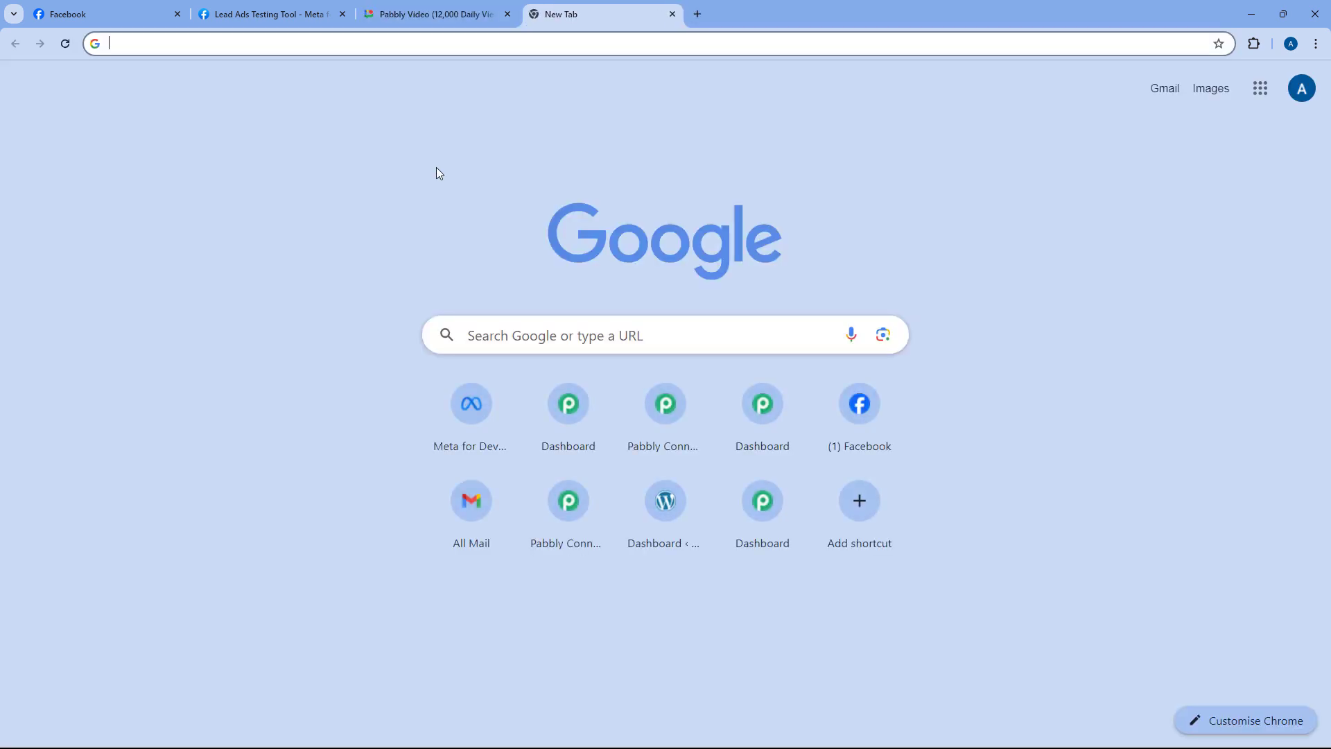
Load pabbly.com/connect/inr/, sign in, and launch Pabbly Connect via Access Now
type("pabbly.com/")
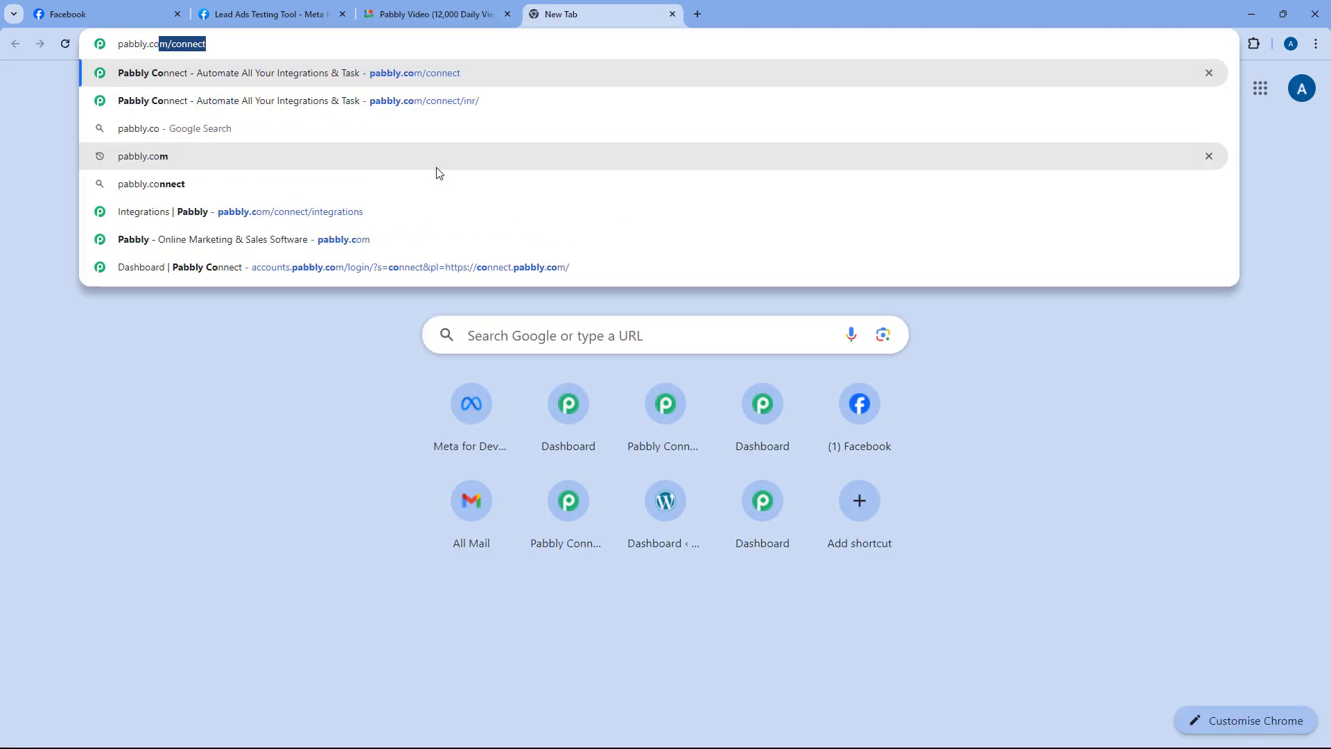
type("connect/inr/")
key("Return")
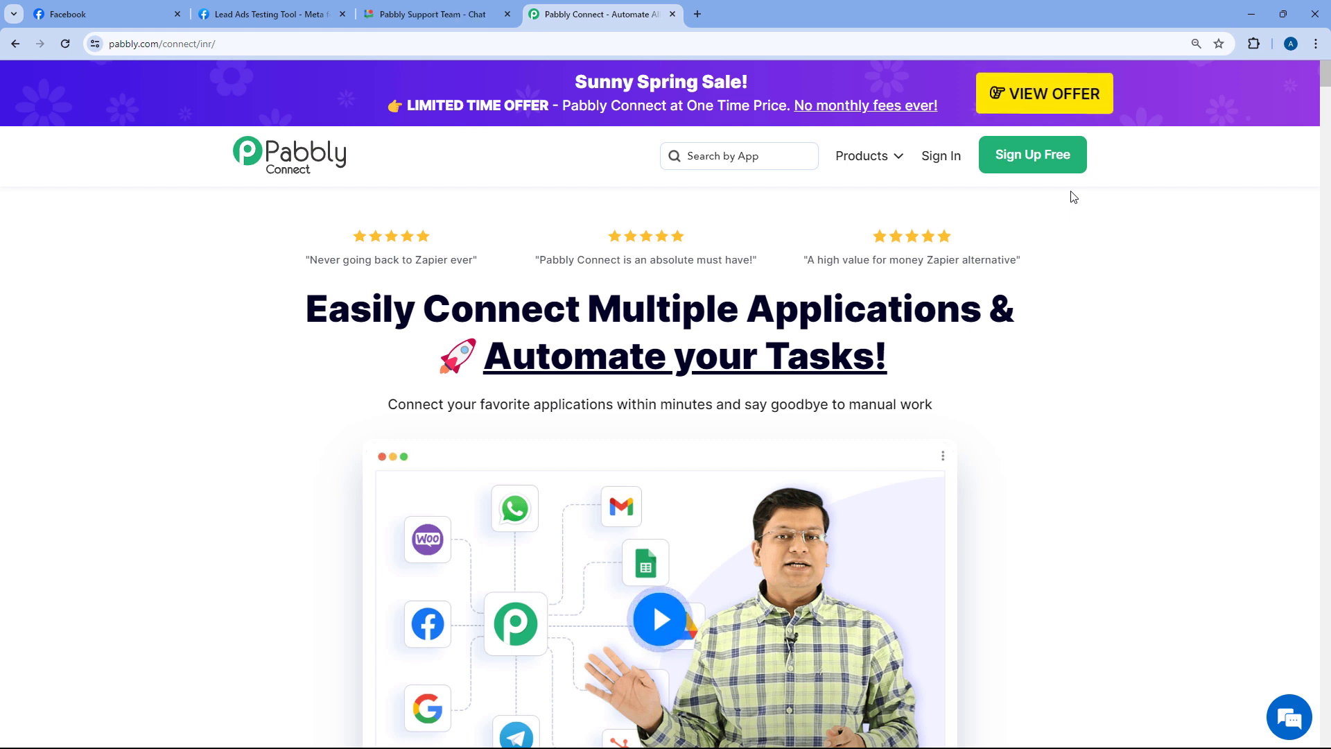
left_click(938, 161)
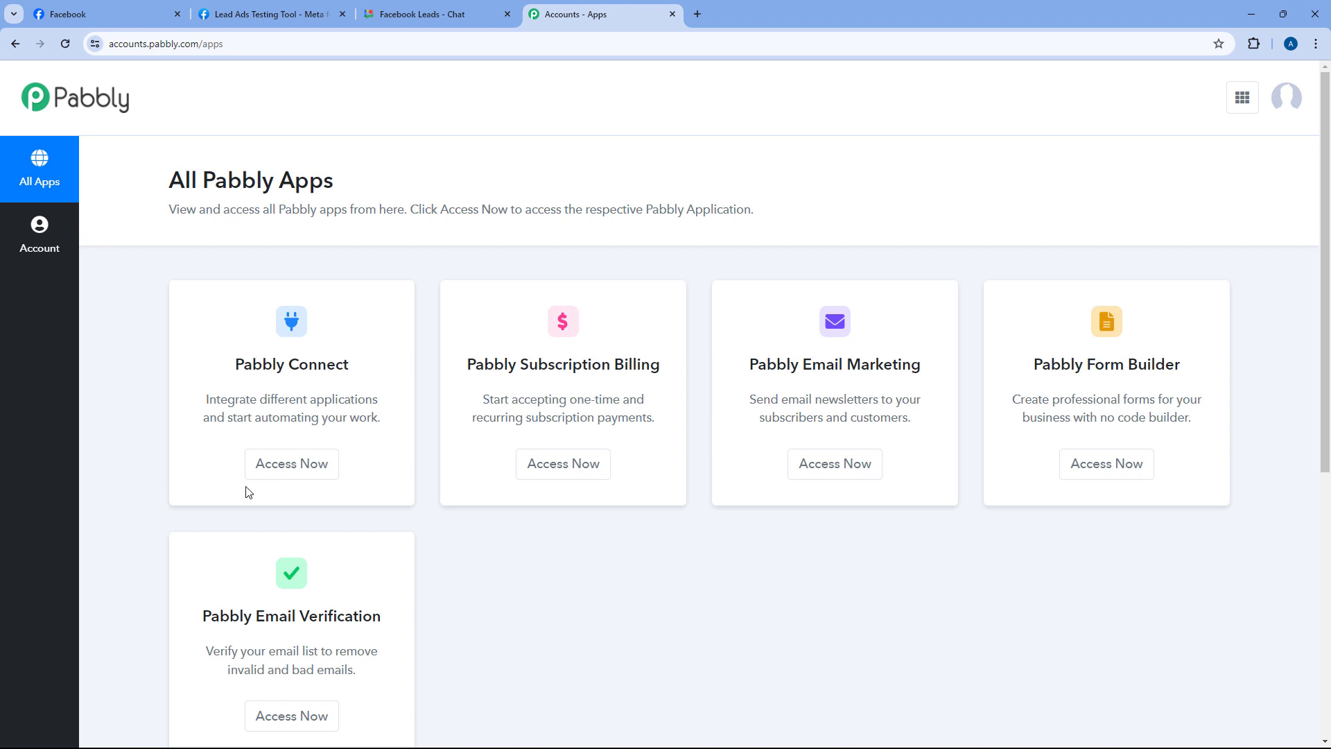
left_click(298, 474)
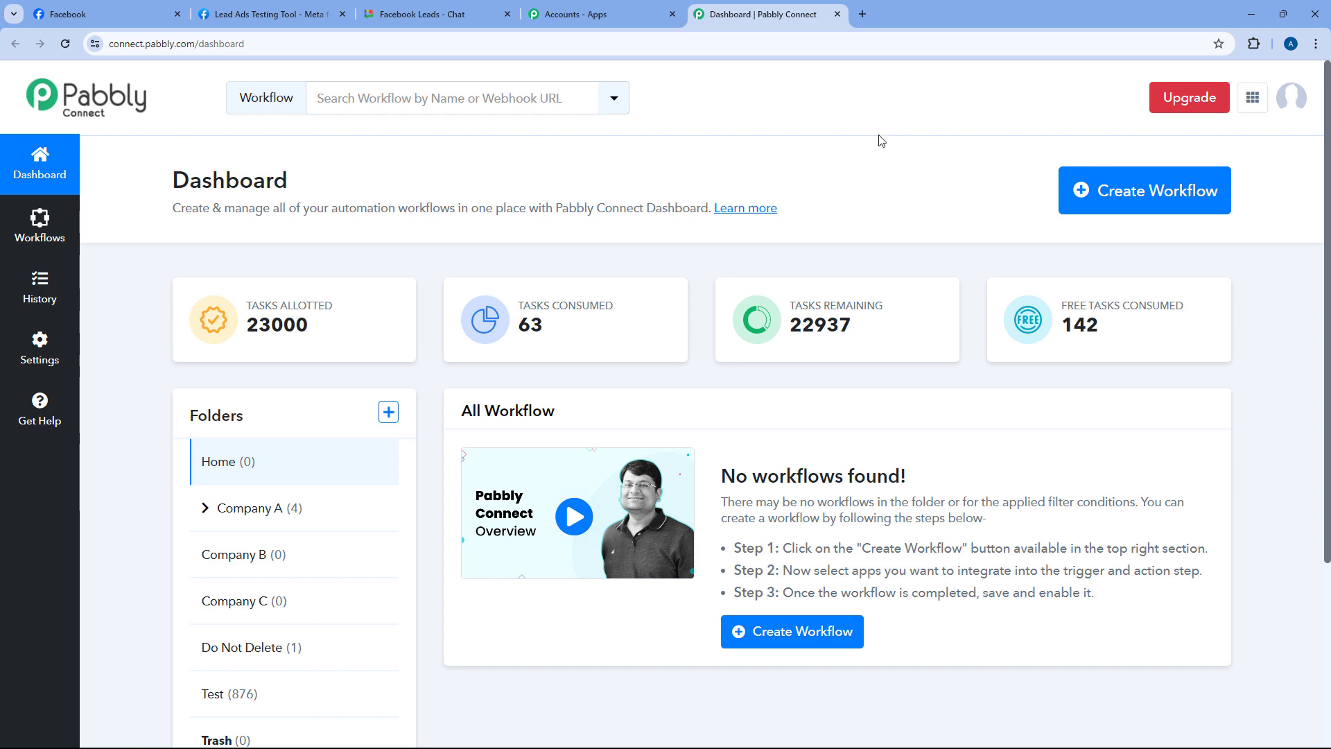
Create the workflow 'Facebook Lead Ads to Google Chat', keeping it in the Home folder
left_click(1114, 190)
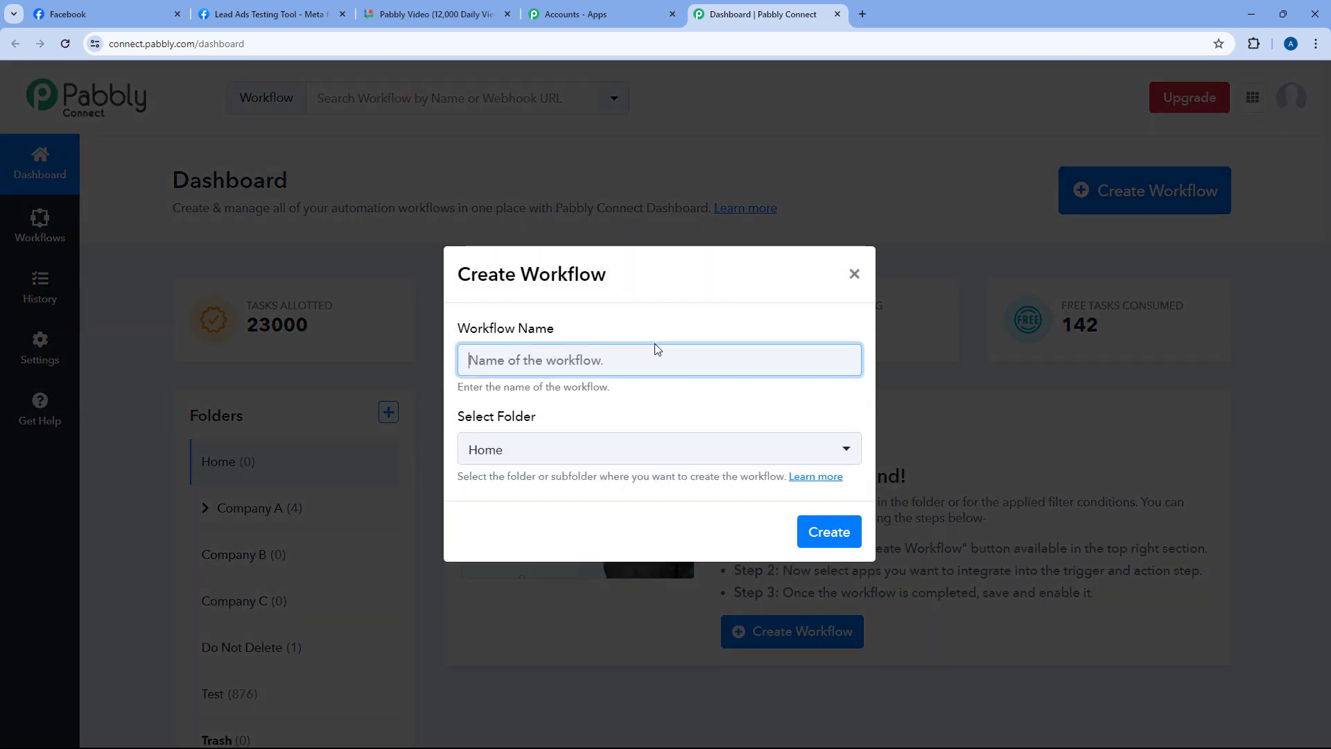
type("Facebook ")
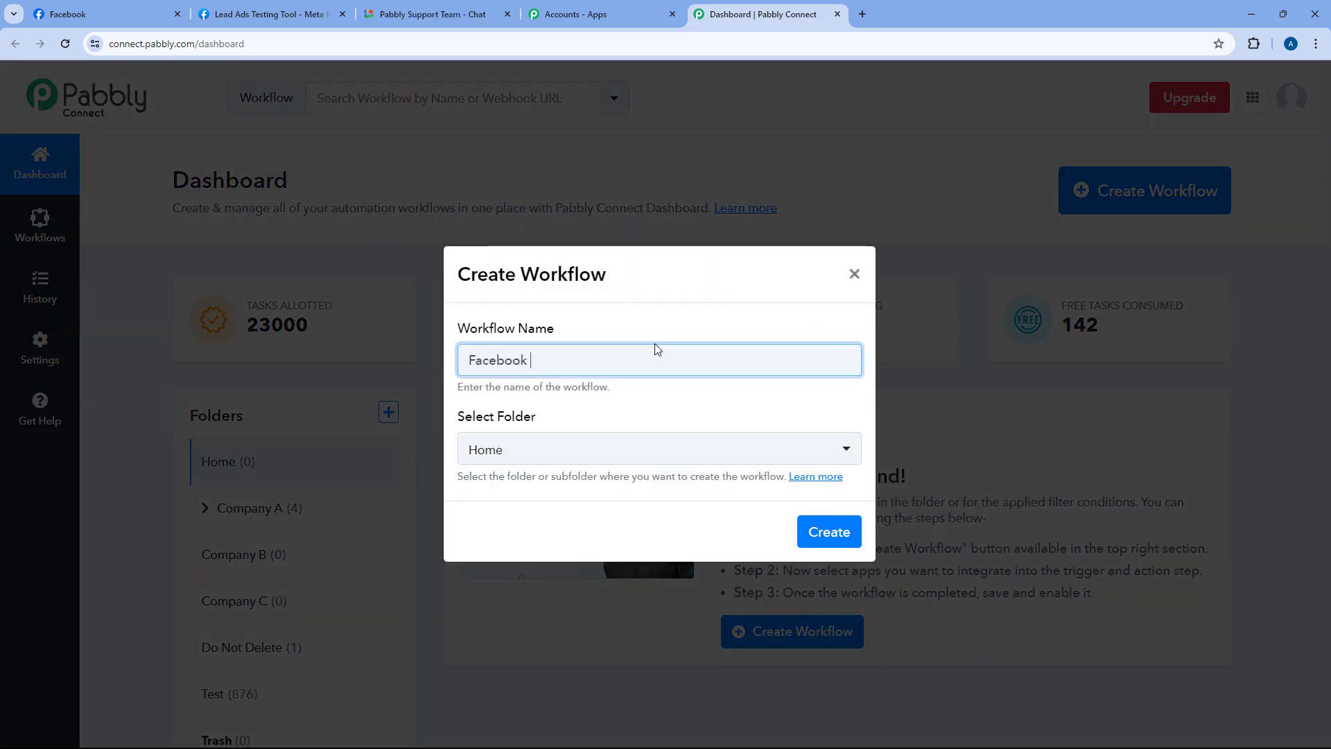
type("Lead Ads")
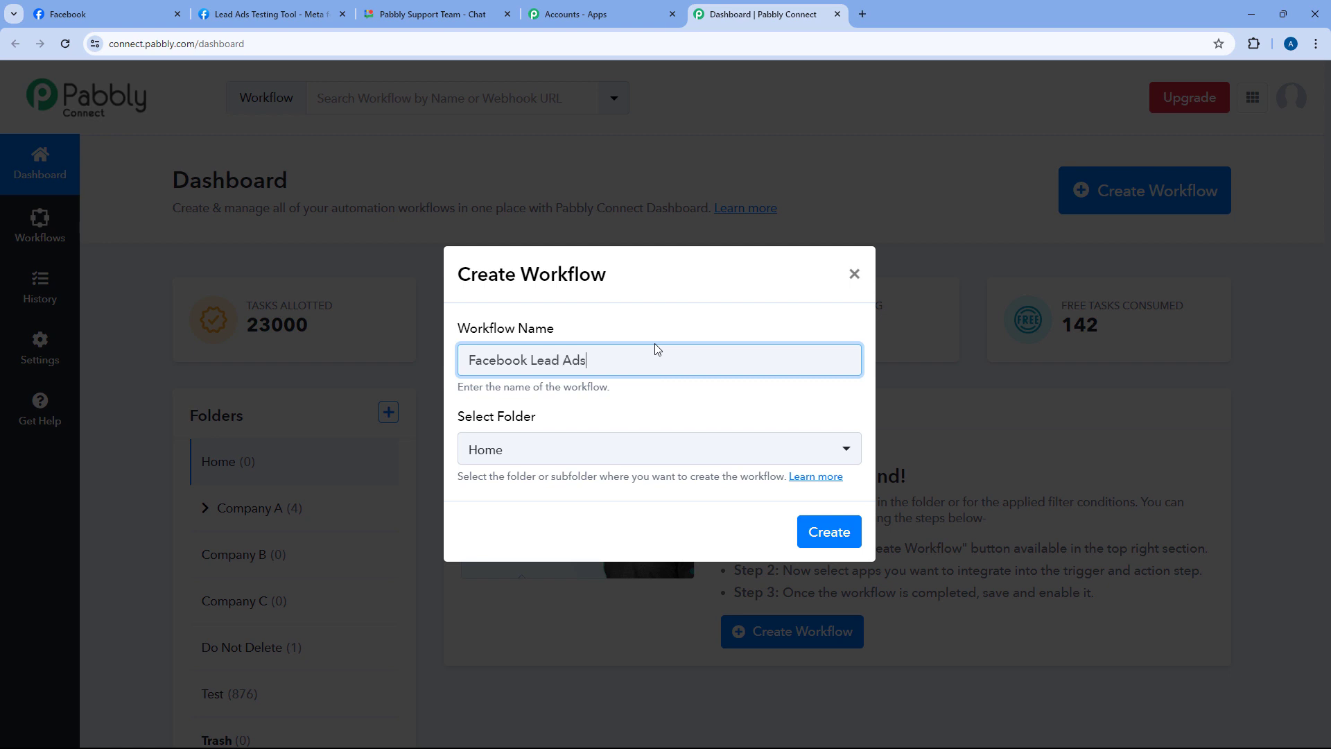
type(" to Googl")
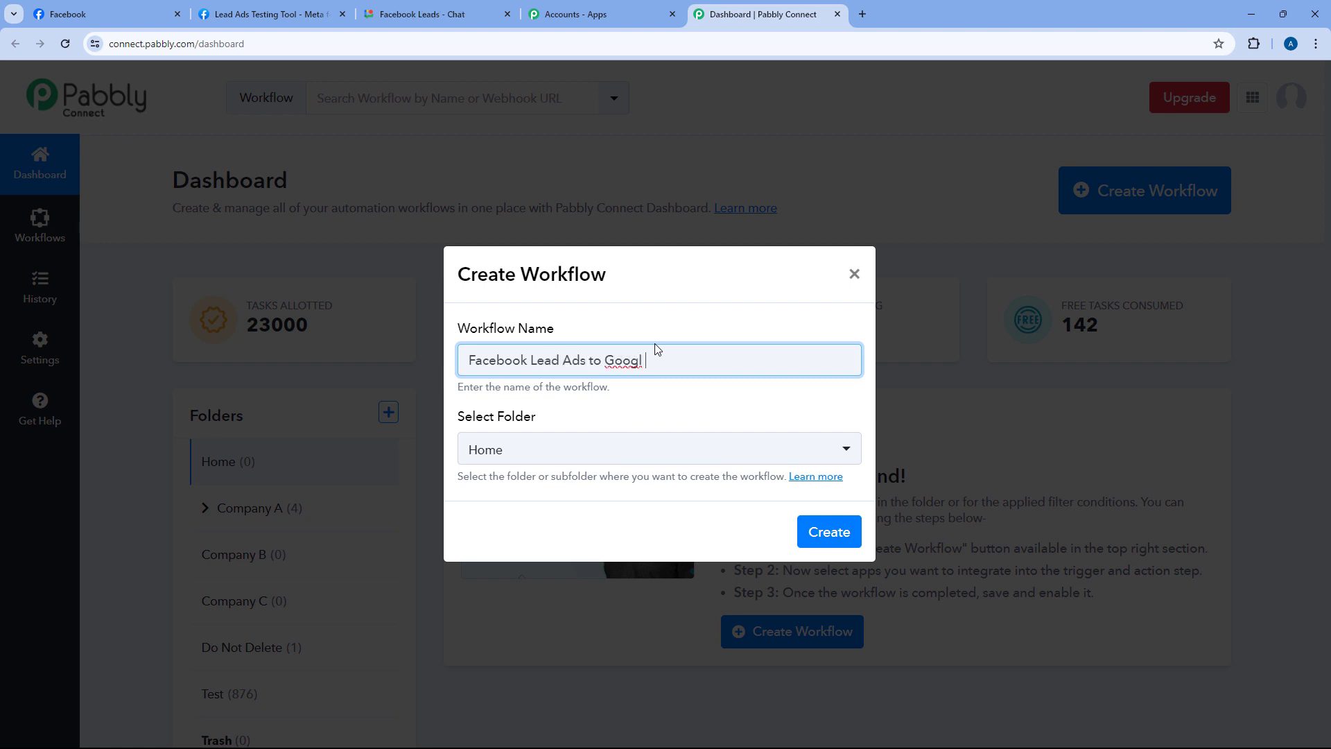
type("e Chat")
left_click(649, 457)
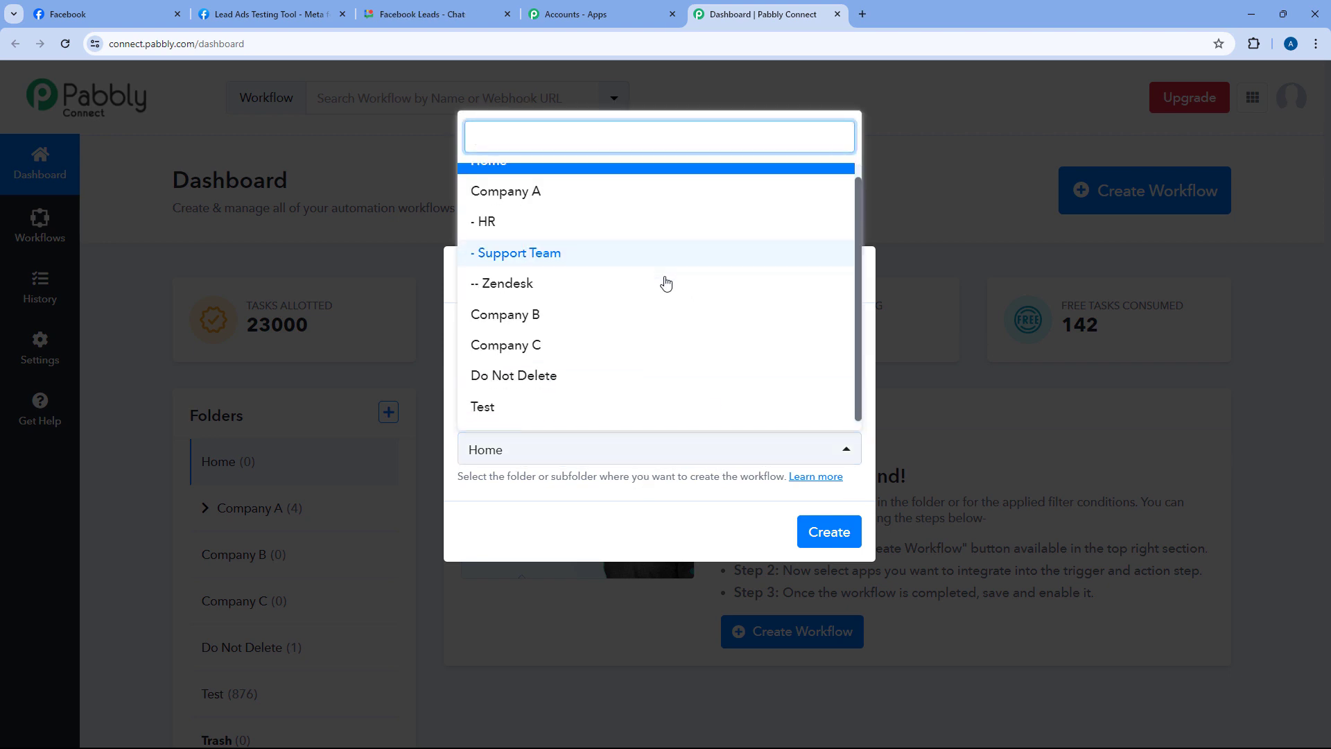
left_click(608, 178)
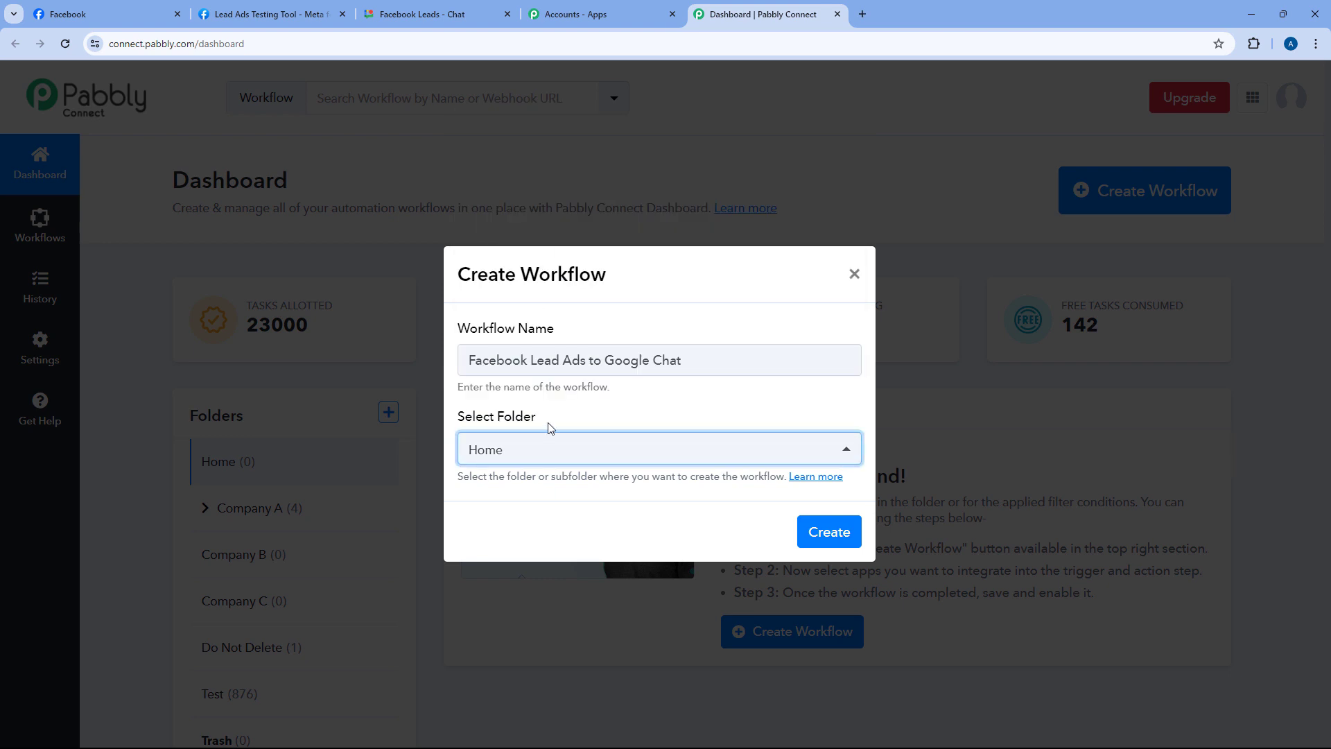
left_click(831, 525)
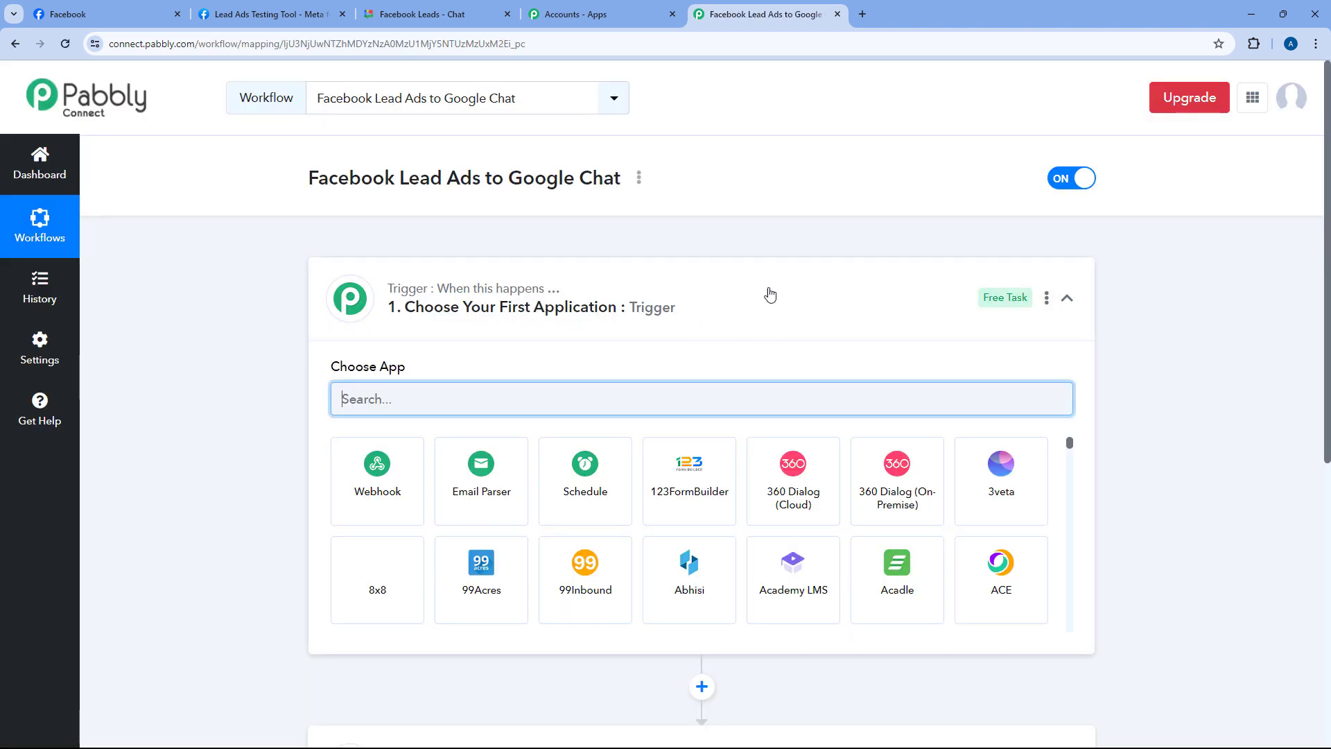
left_click(759, 272)
scroll(288, 298, "down", 1)
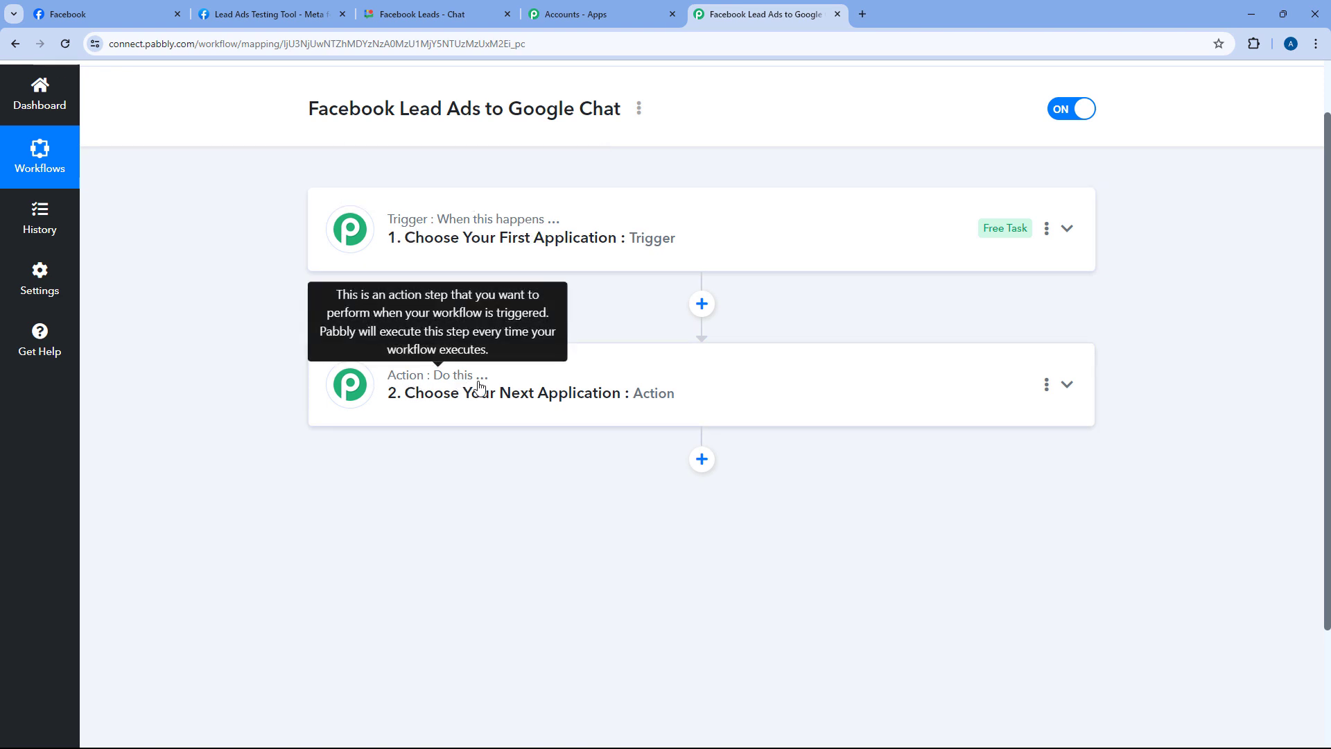
left_click(695, 223)
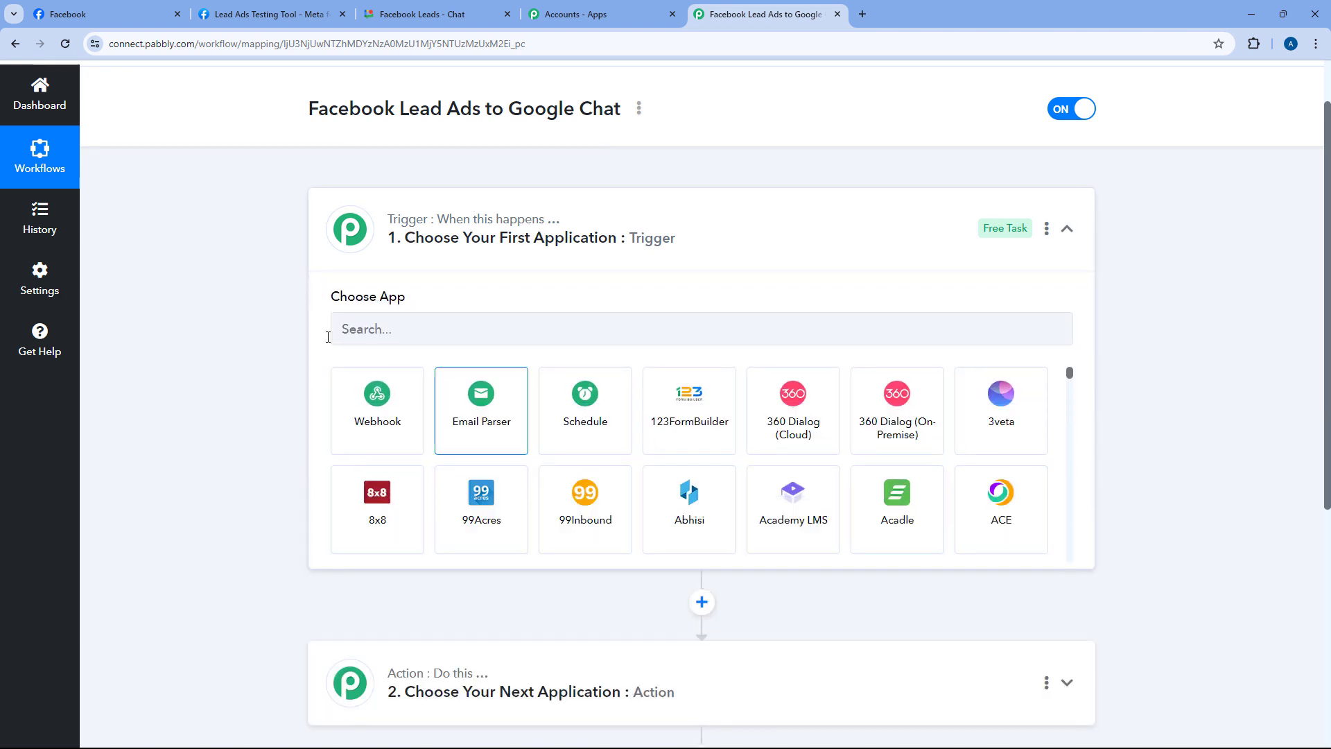
scroll(254, 294, "down", 1)
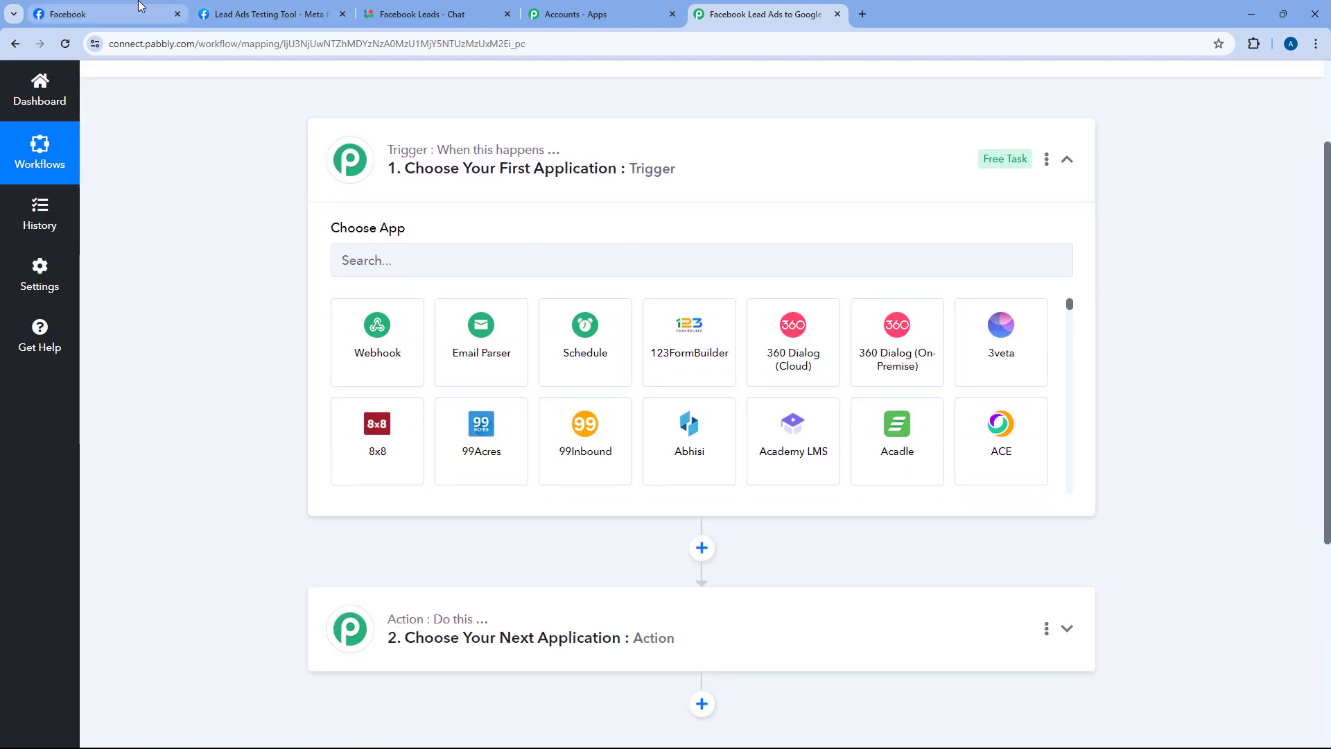
left_click(114, 14)
left_click(763, 14)
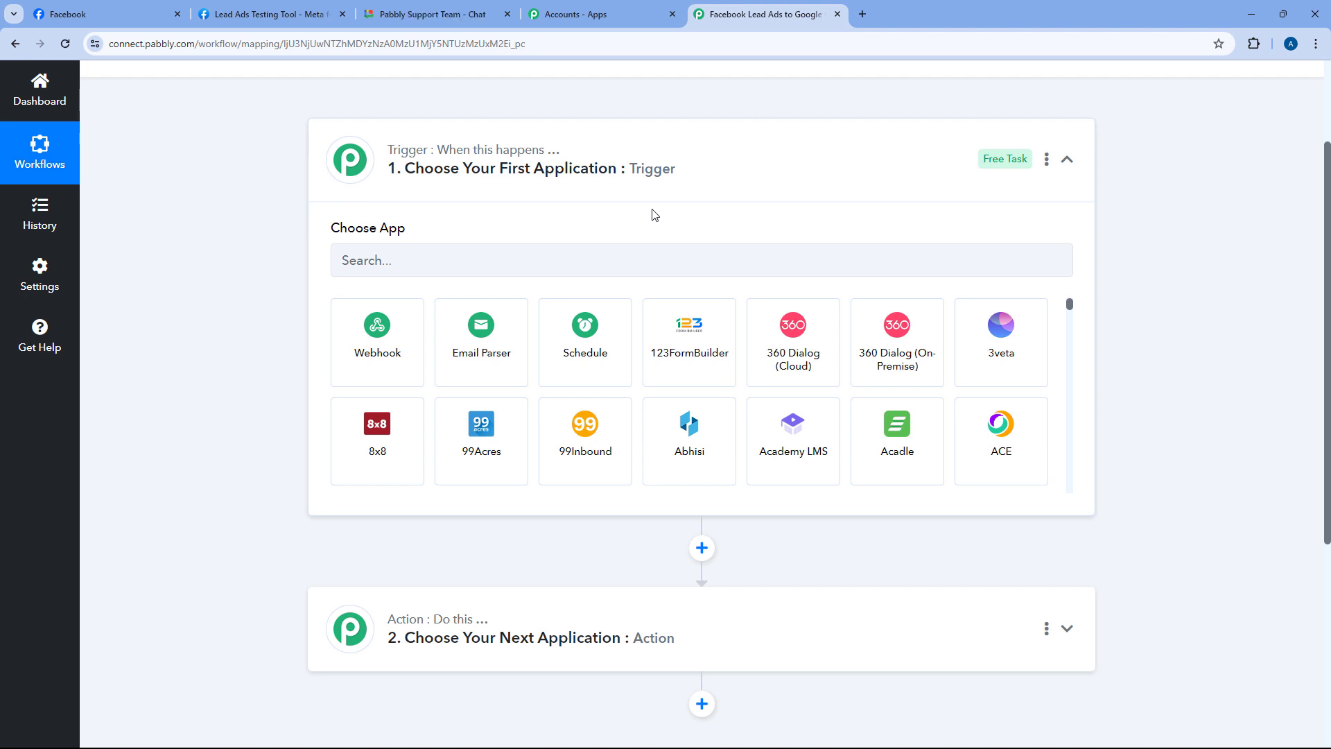
scroll(603, 215, "down", 2)
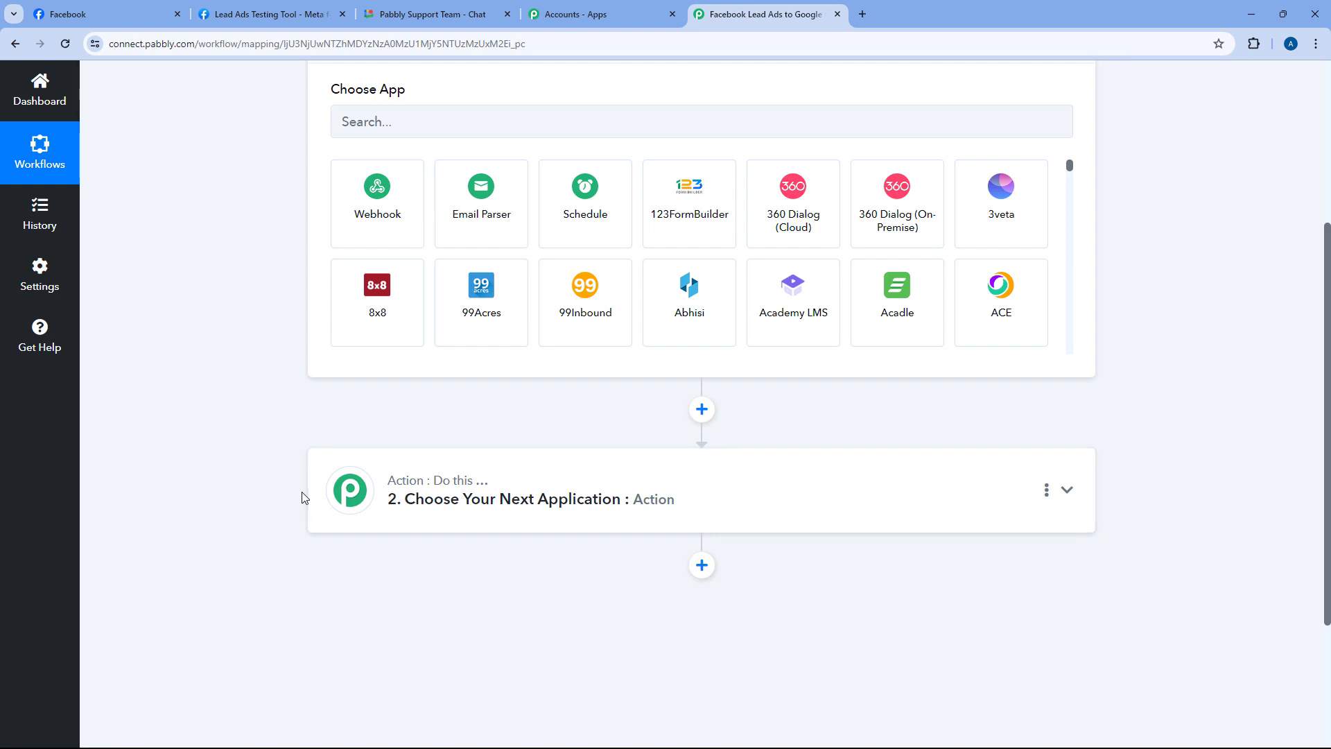
scroll(264, 389, "up", 2)
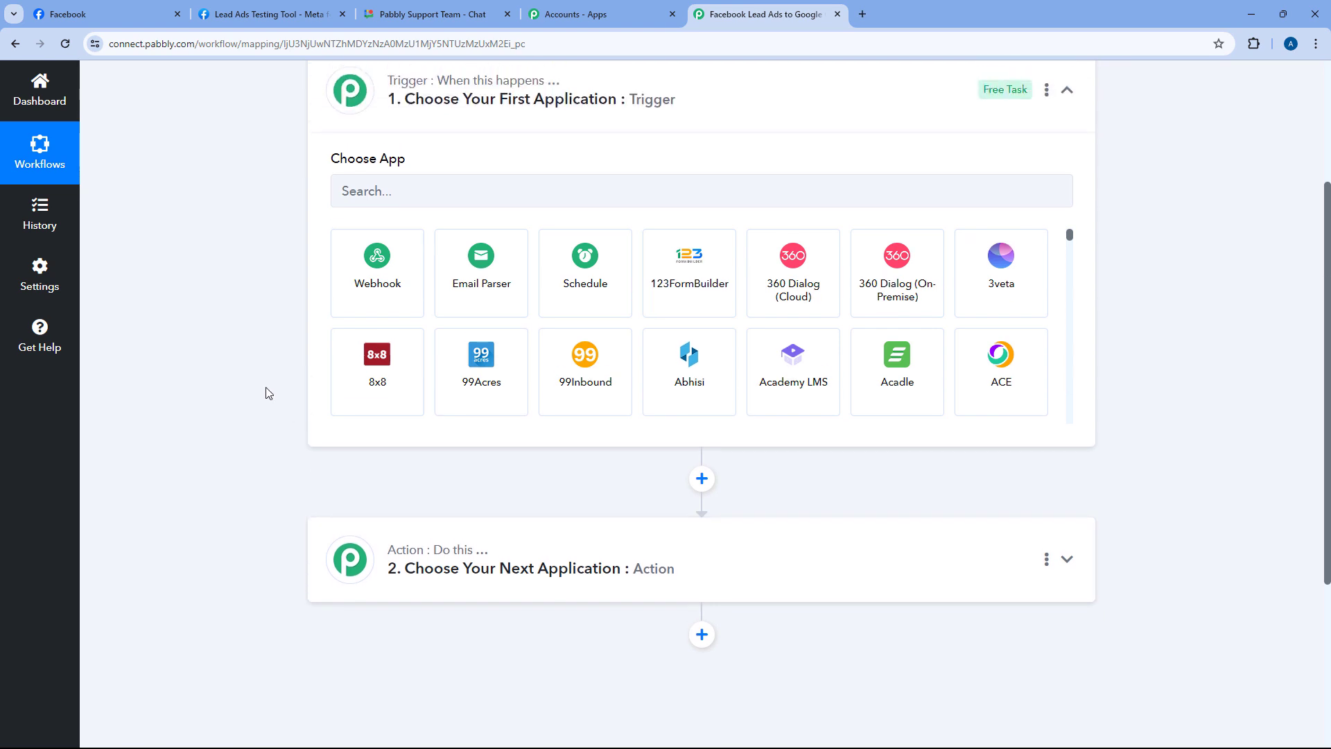
left_click(396, 266)
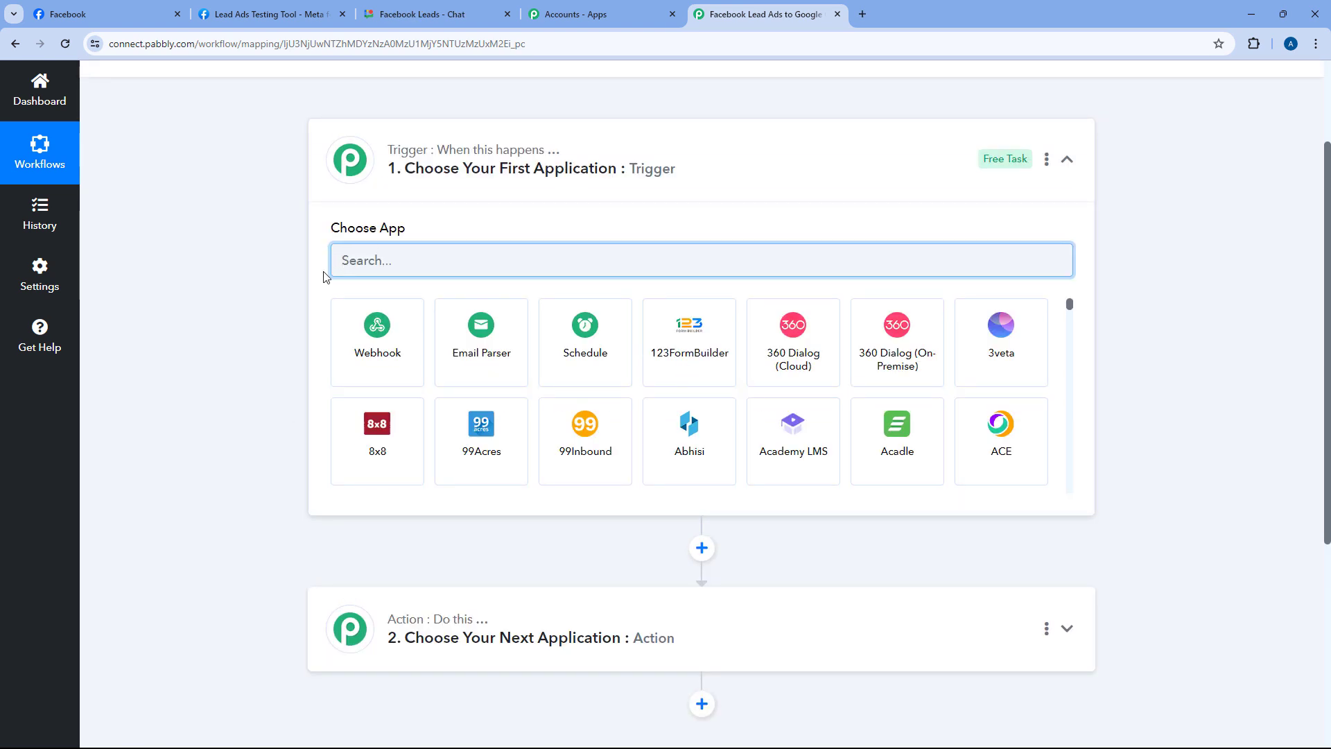
Choose Facebook Lead Ads as the trigger app with New Lead (Instant) as the event
type("Face")
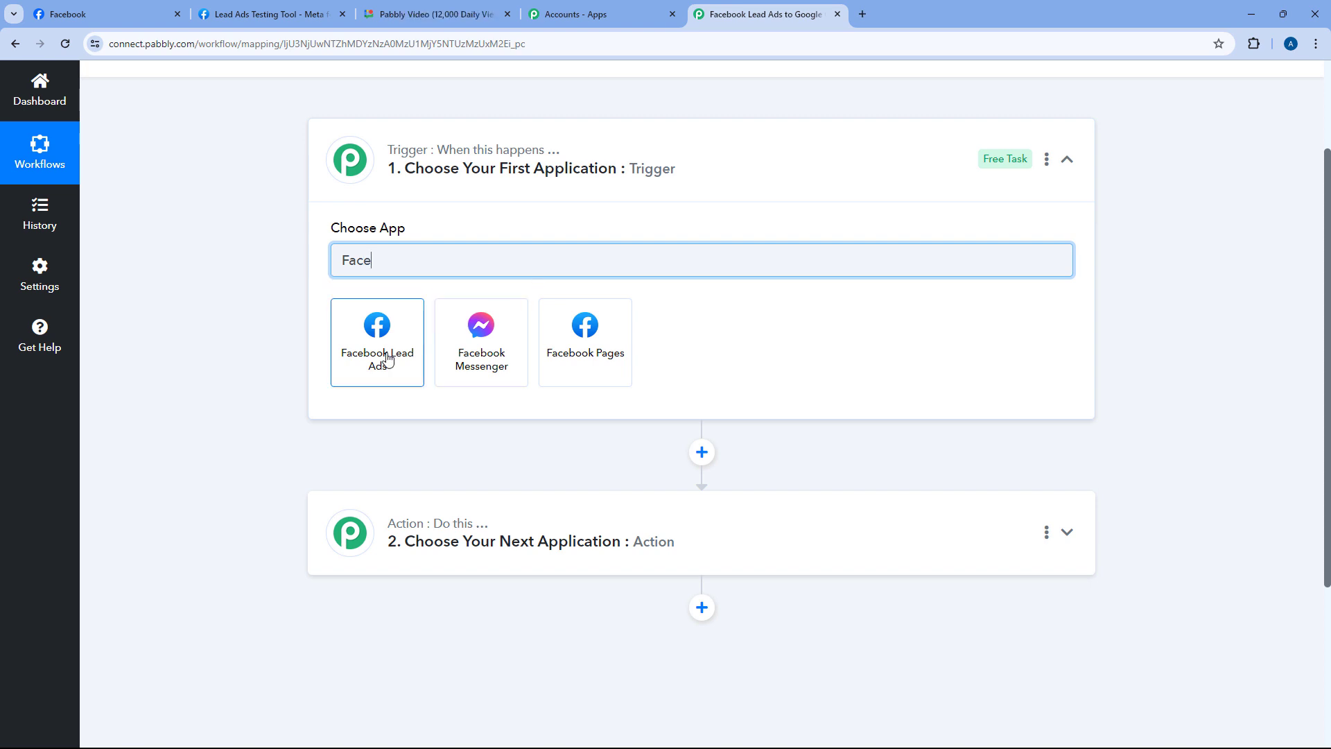
left_click(387, 358)
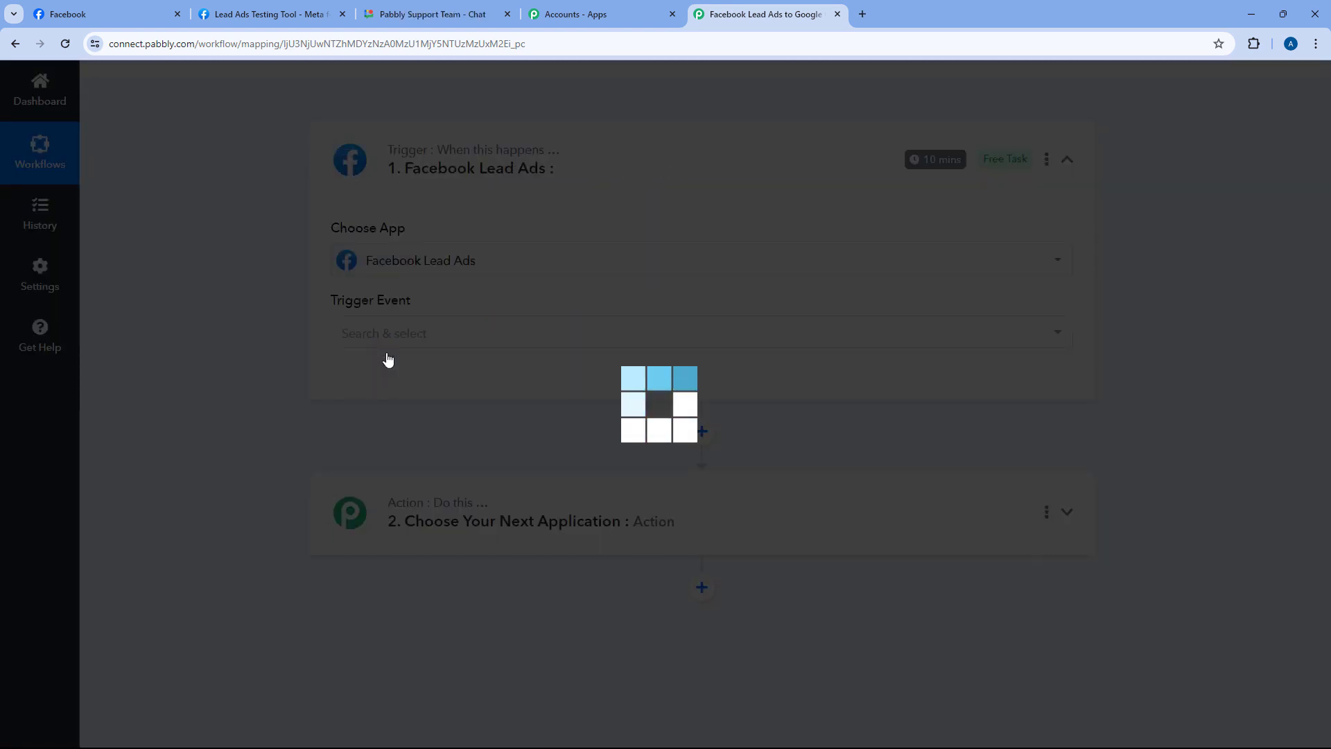
scroll(294, 309, "down", 1)
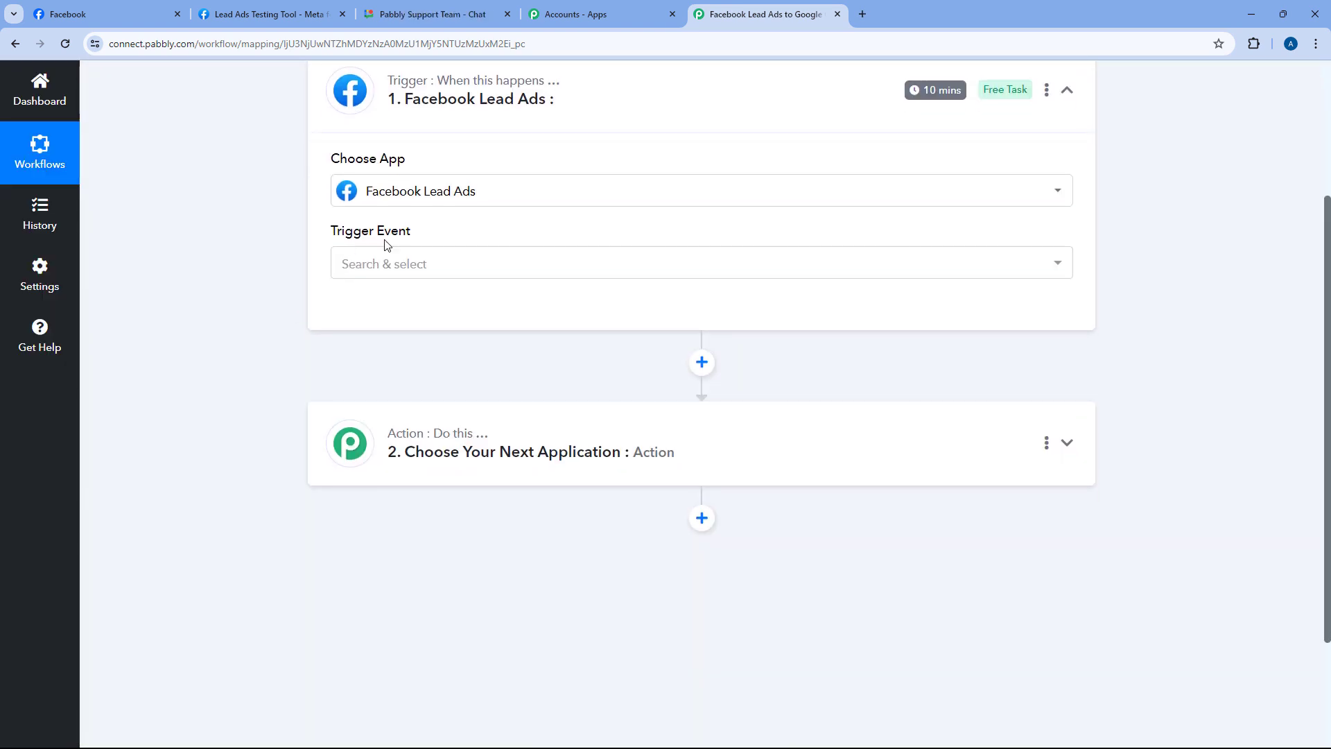
left_click(420, 264)
left_click(462, 354)
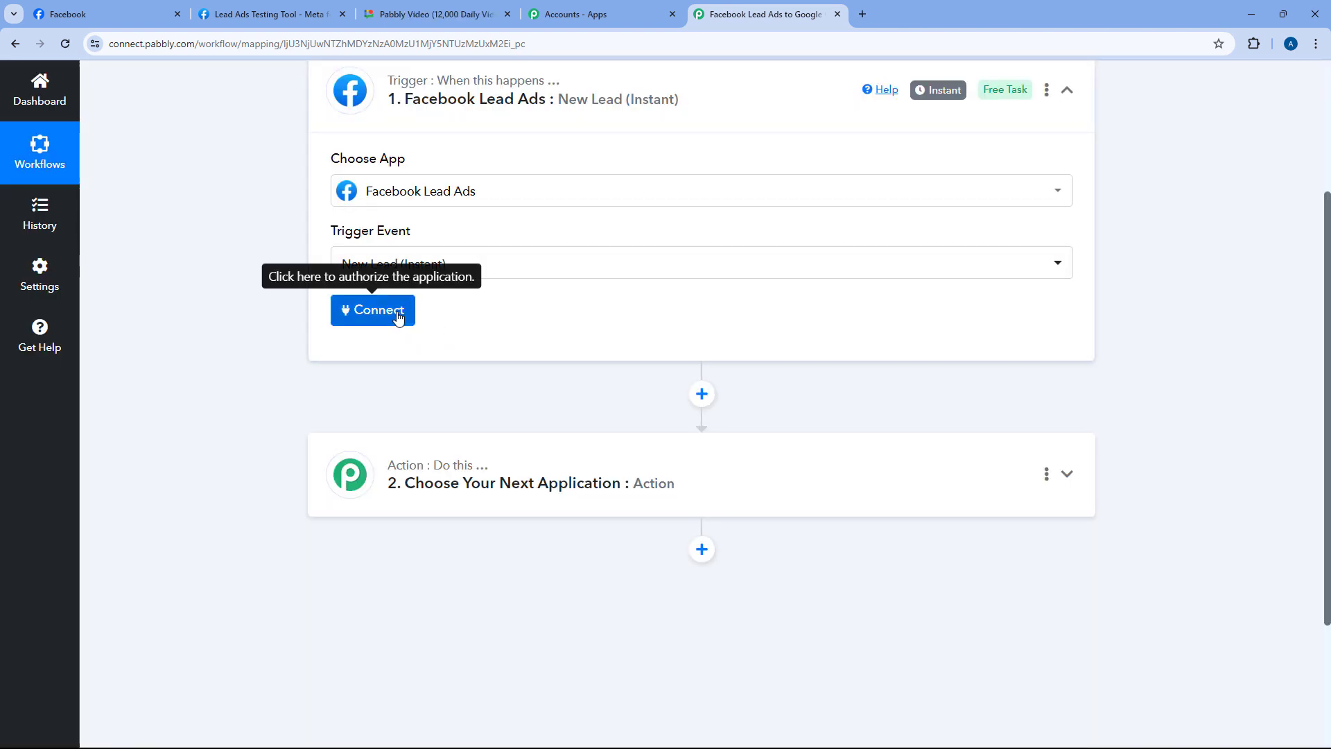
Connect a new Facebook Lead Ads account and scroll to the Page and LeadGen Form fields
left_click(388, 318)
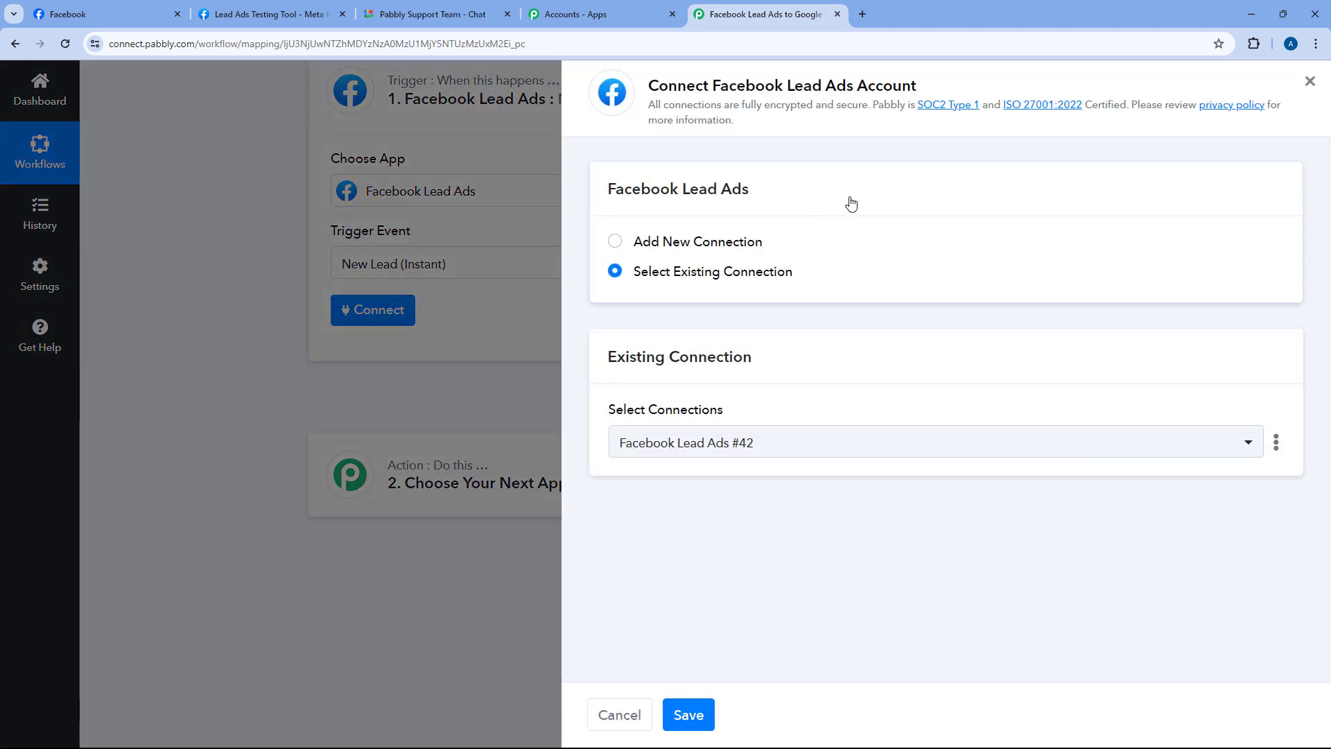
left_click(615, 243)
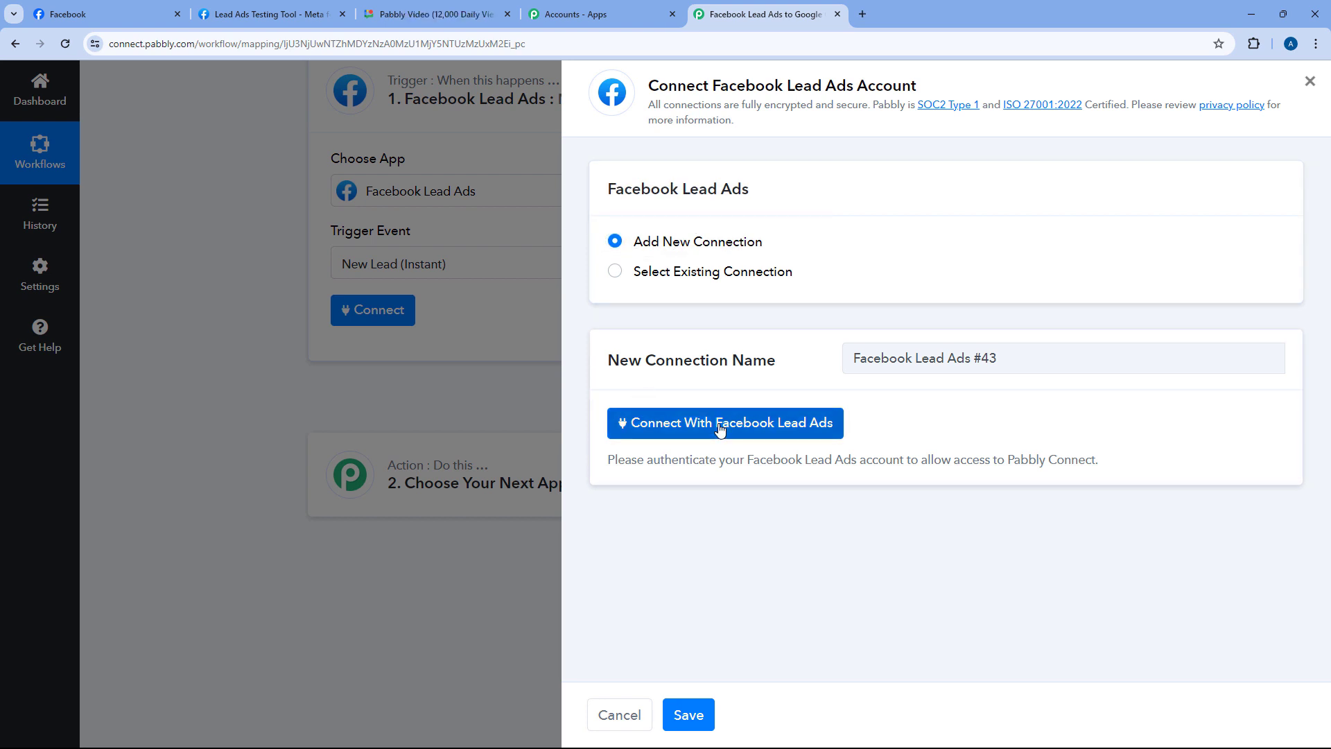
left_click(720, 430)
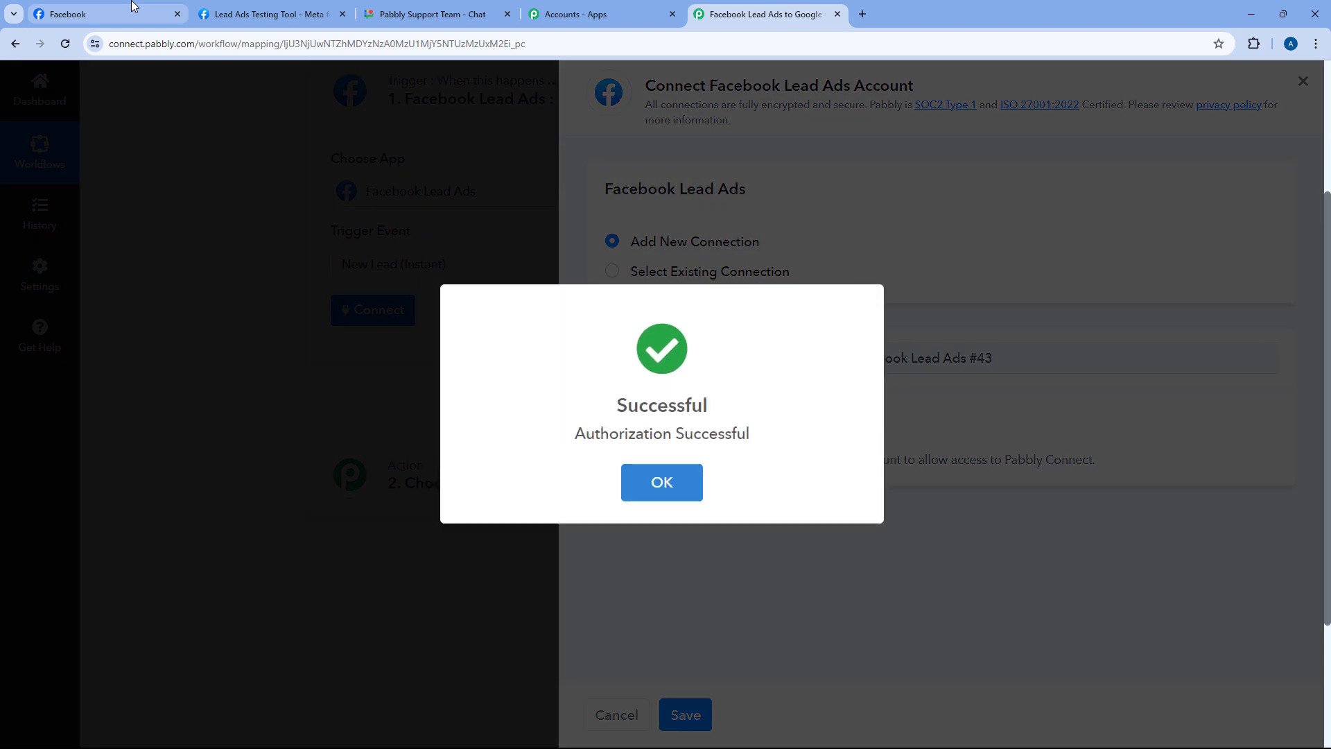
left_click(133, 9)
left_click(766, 14)
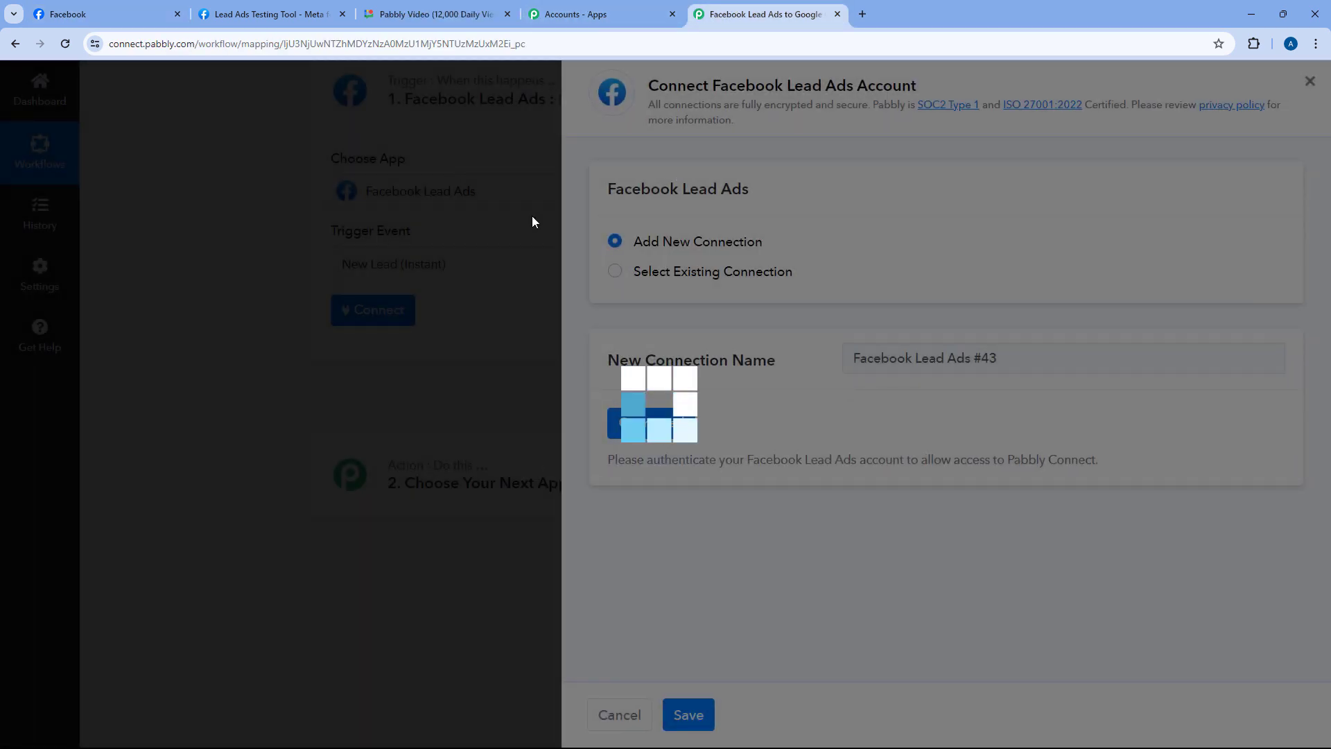
scroll(534, 222, "down", 2)
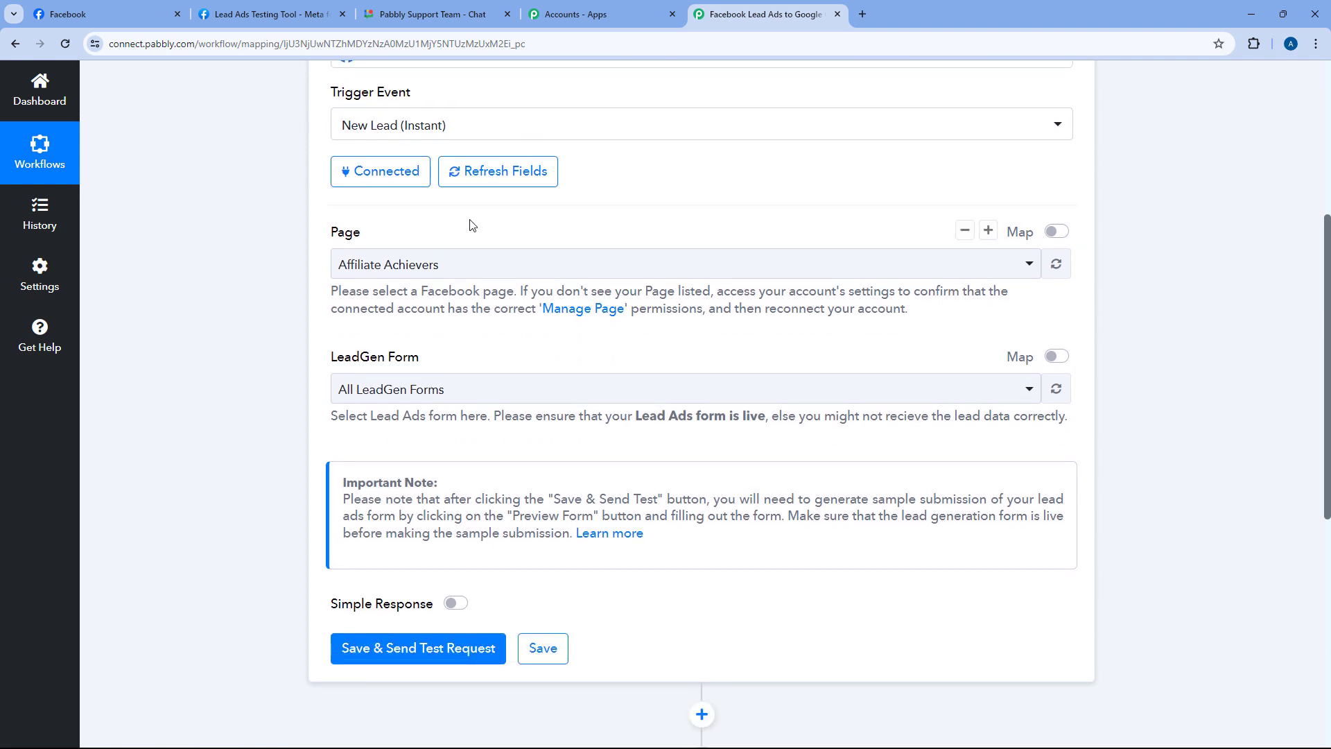
Browse the Page list and copy the exact page name, Green Pro Landscaping, from Facebook
left_click(585, 266)
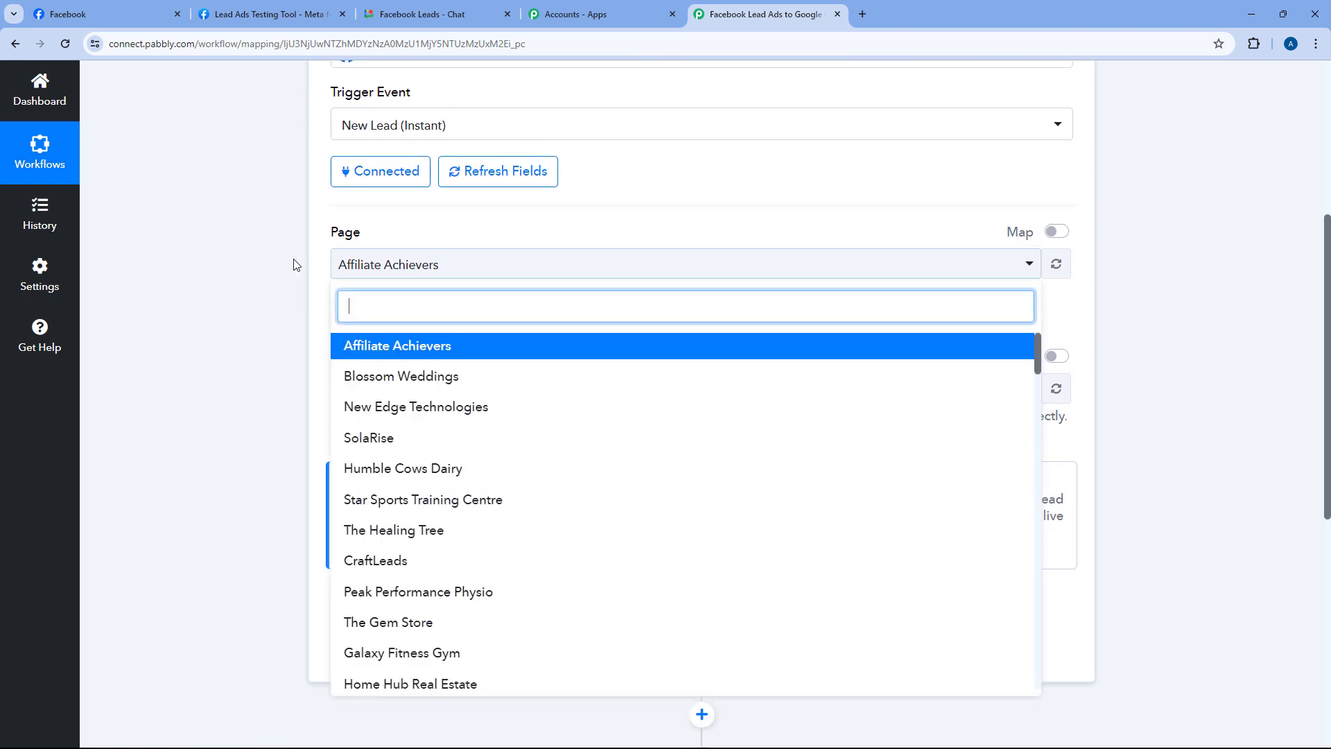
scroll(347, 303, "down", 3)
scroll(506, 226, "down", 12)
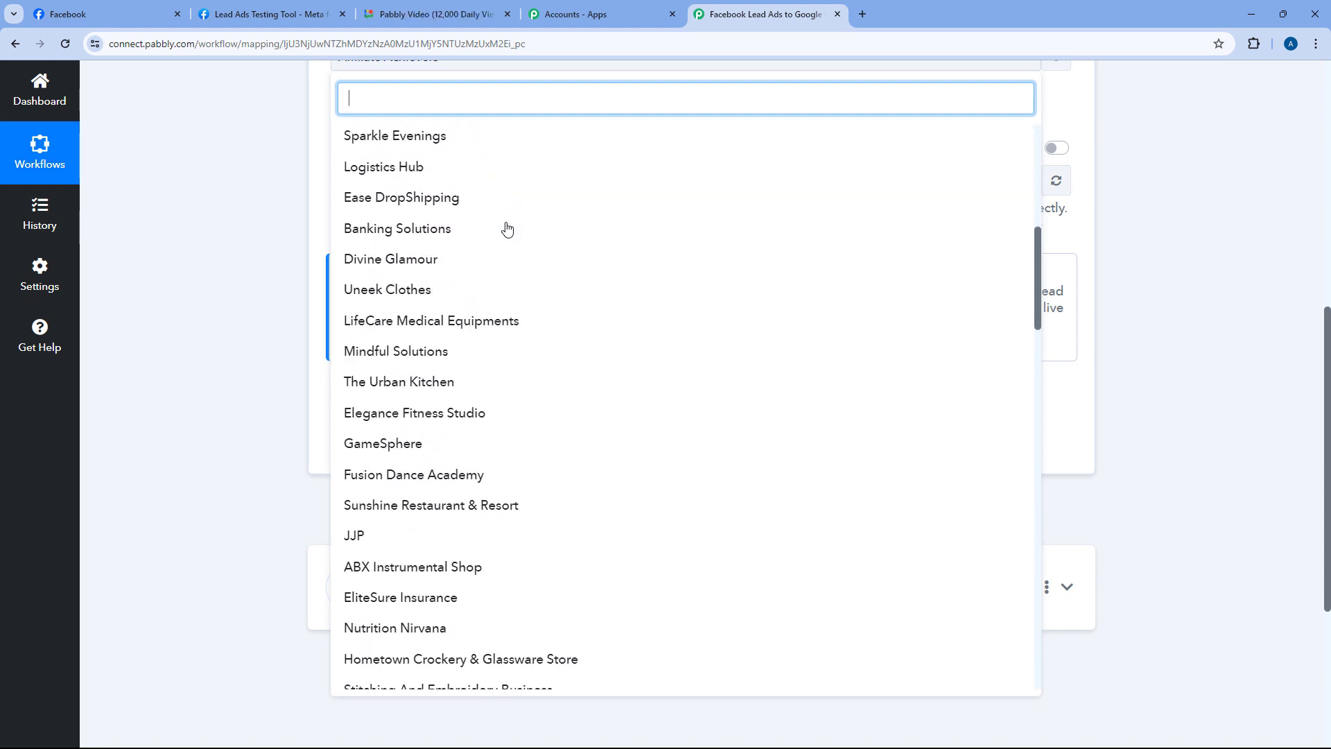
scroll(507, 230, "down", 15)
scroll(507, 231, "up", 2)
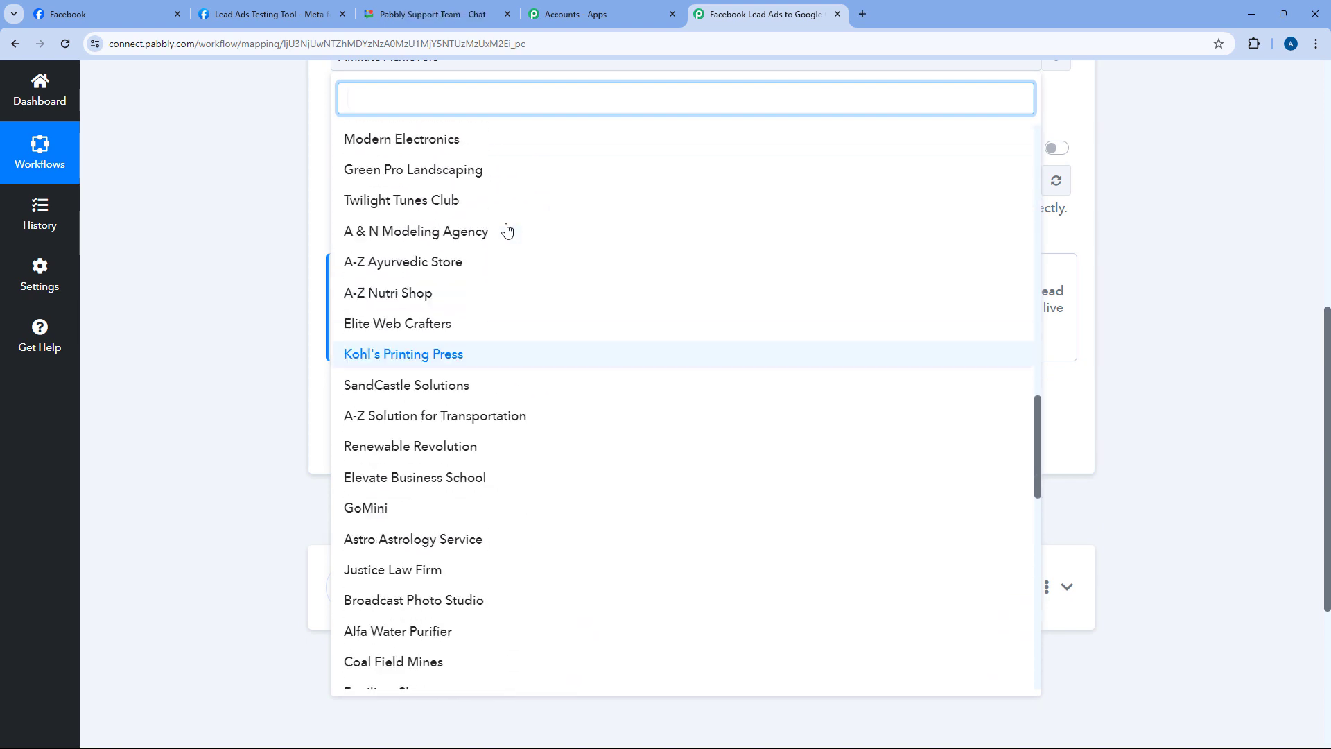
scroll(507, 231, "up", 5)
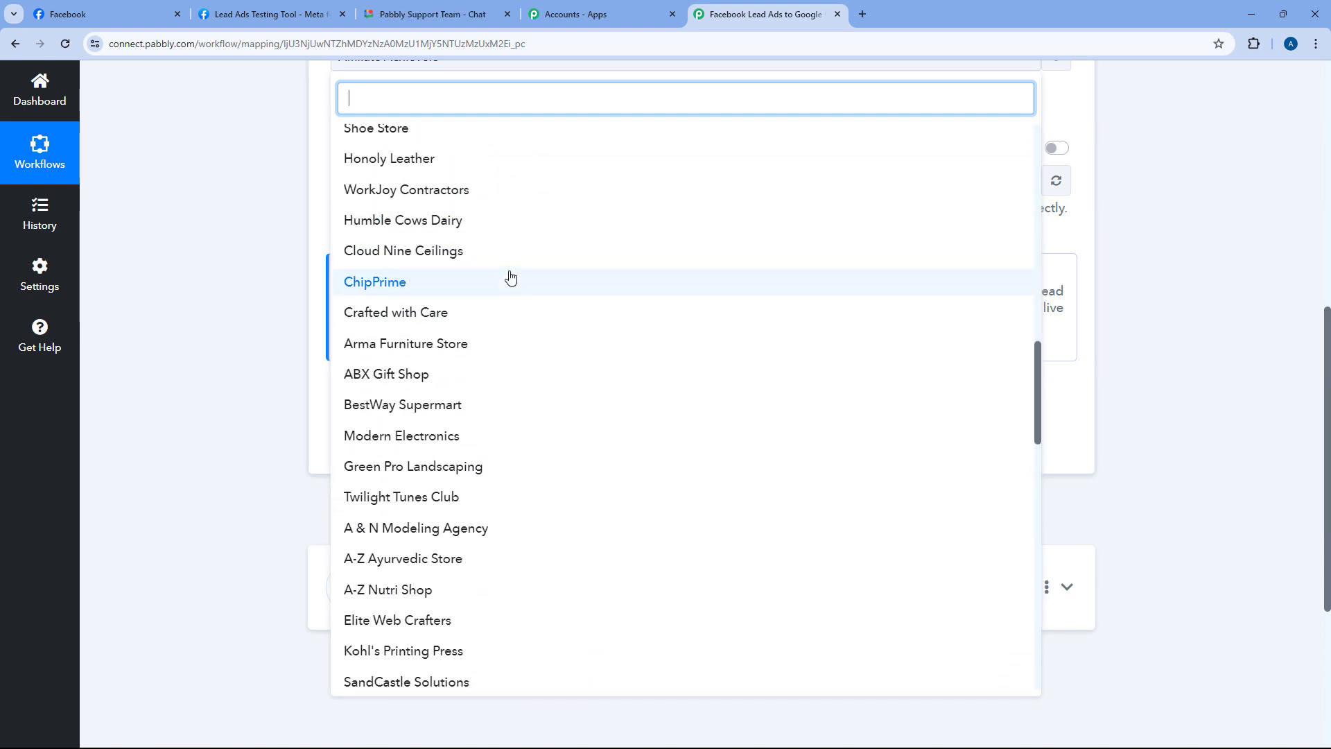
left_click(104, 14)
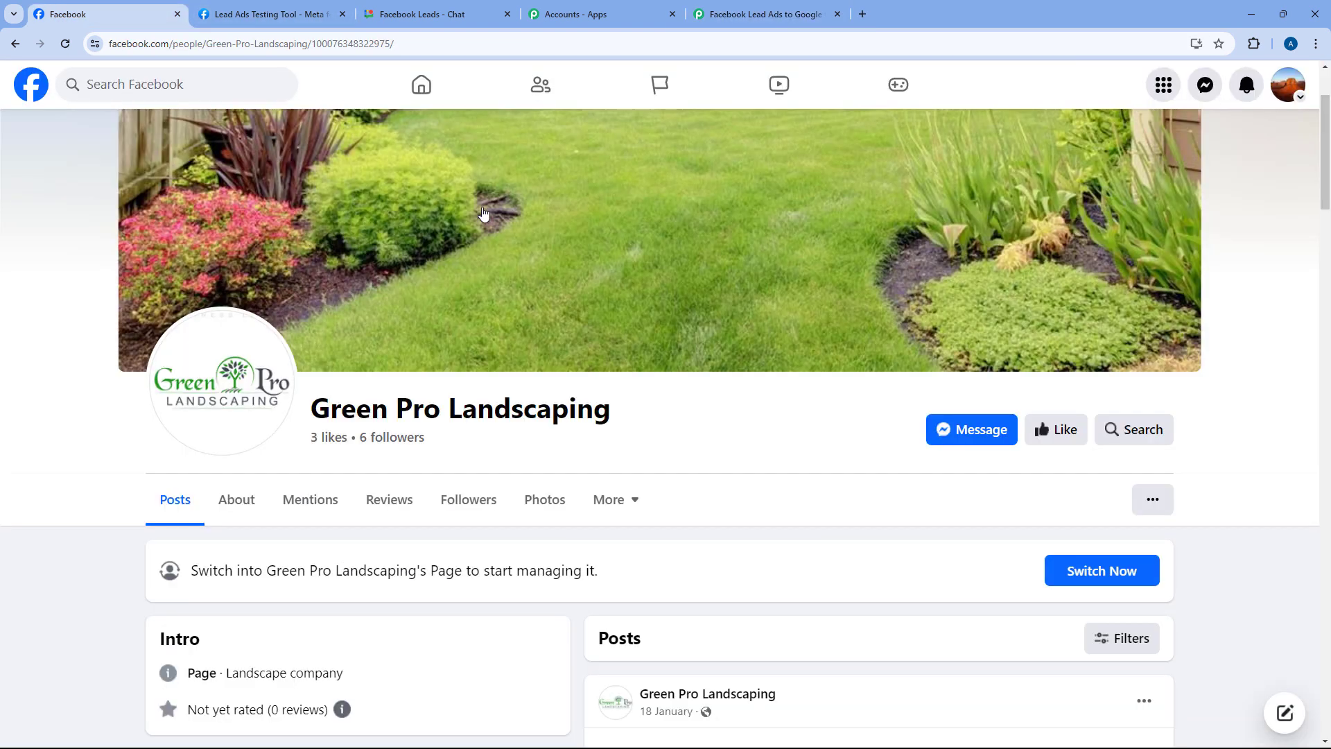
left_click(763, 14)
left_click(105, 14)
left_click_drag(311, 409, 610, 411)
left_click(785, 9)
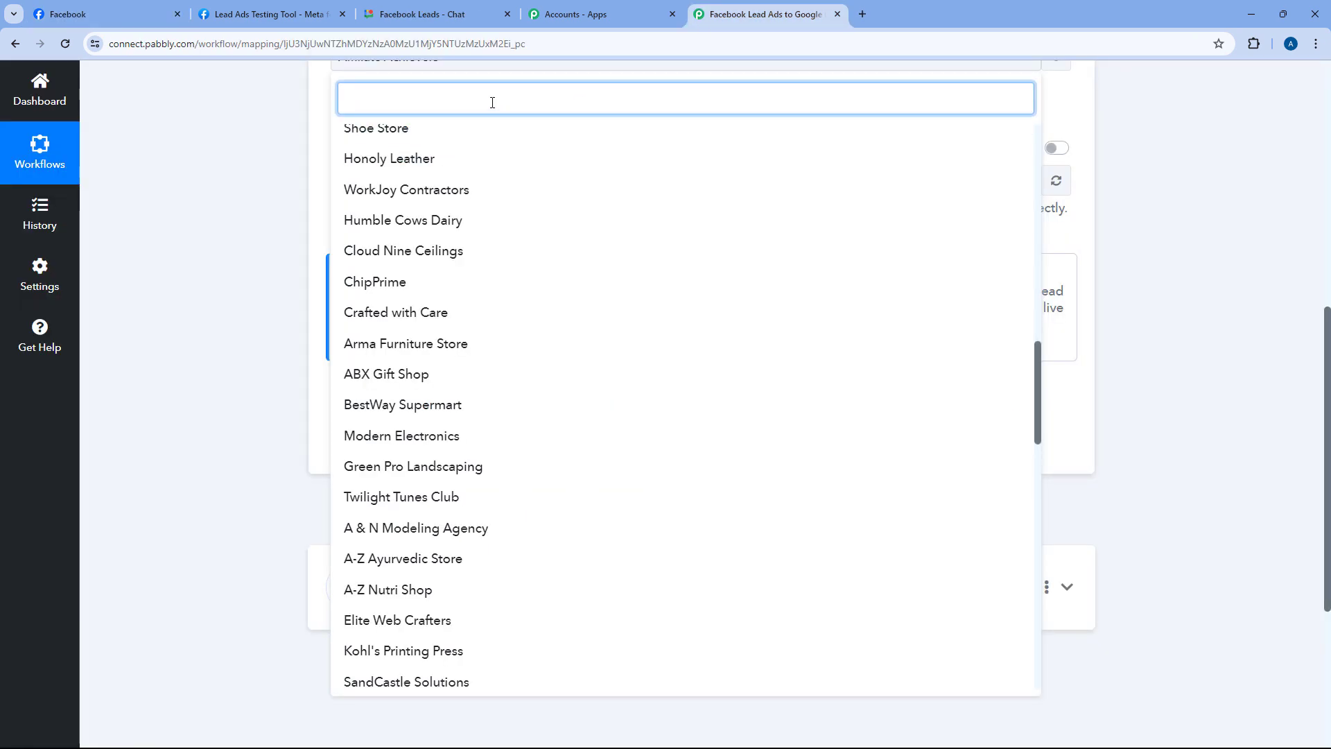
Search 'Gre' in the Page list and pick Green Pro Landscaping
type("Gre")
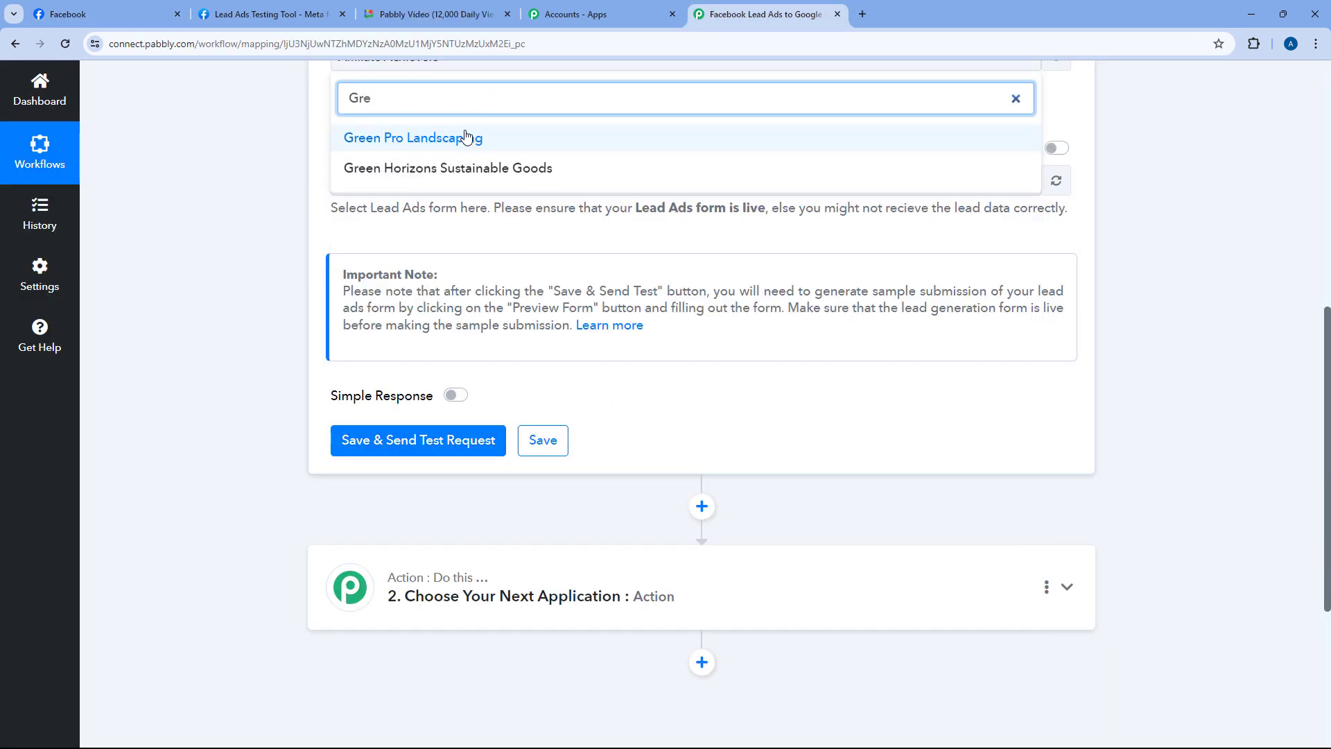
left_click(464, 137)
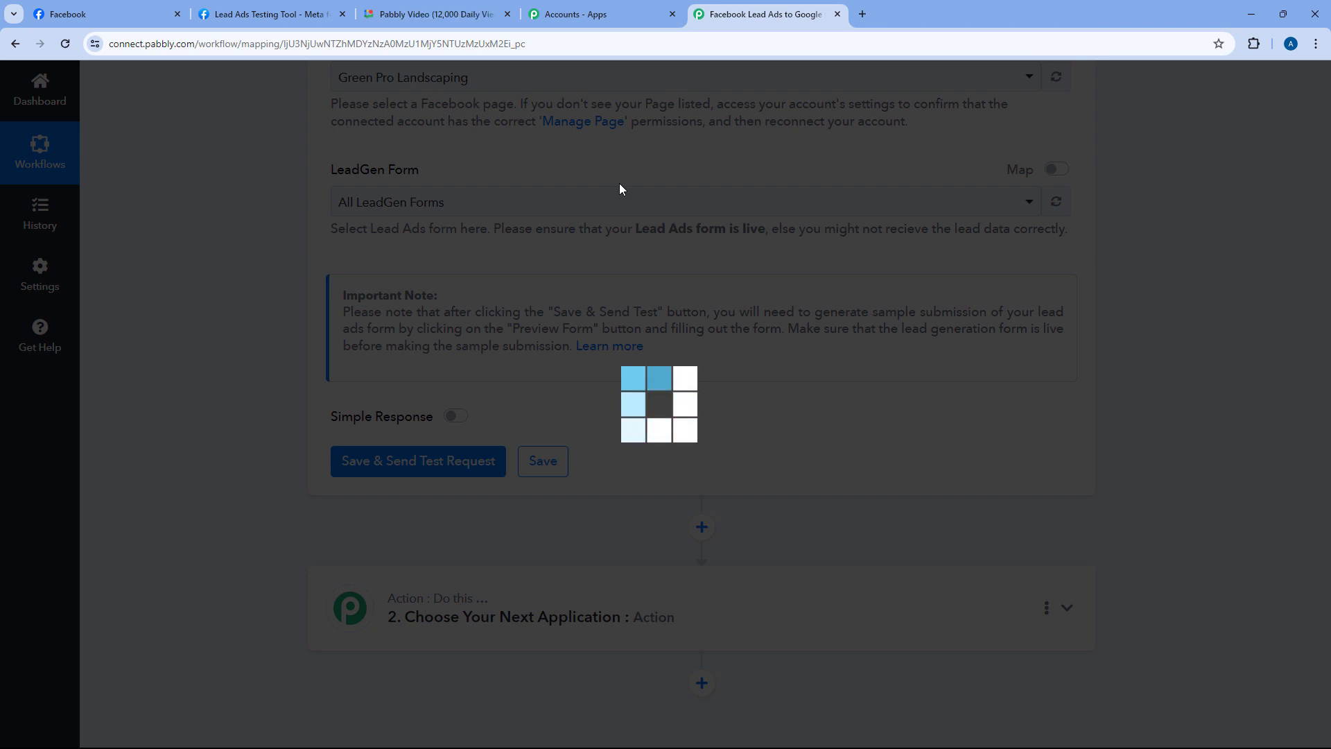
scroll(257, 320, "up", 2)
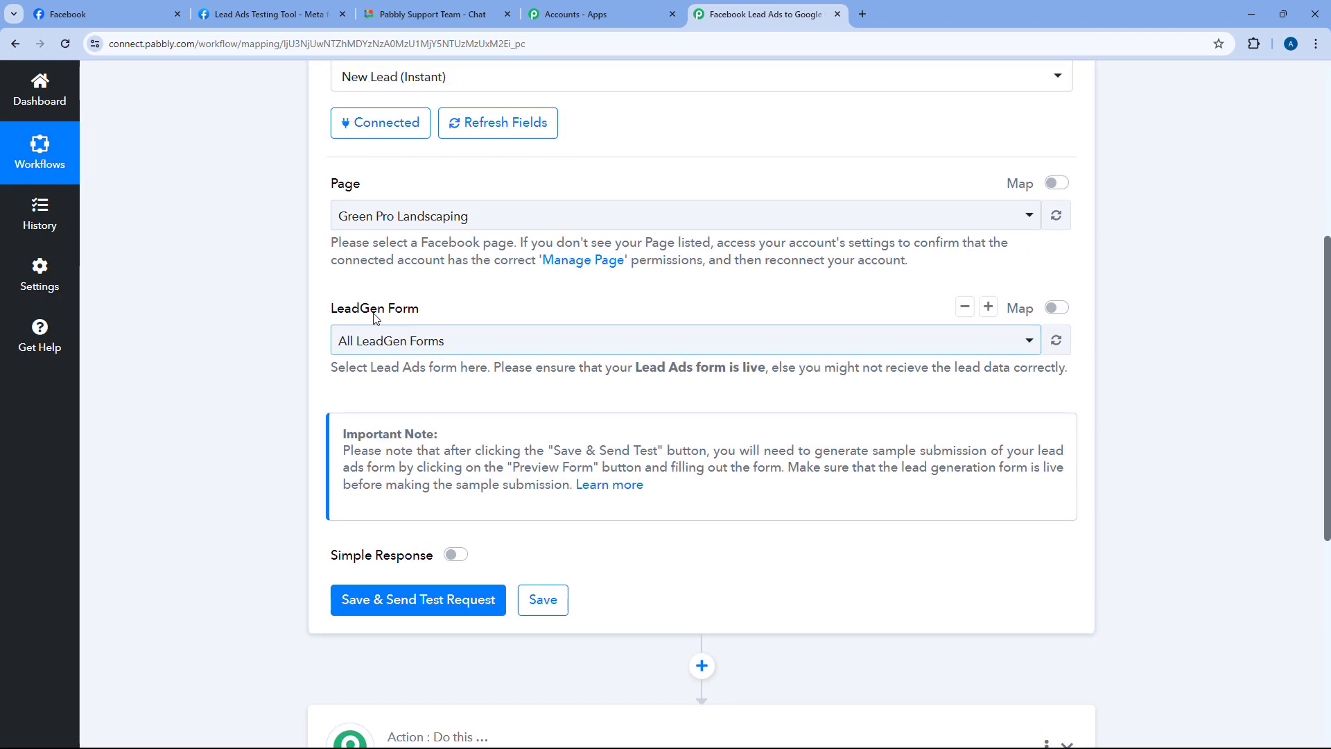
left_click(451, 340)
scroll(345, 337, "down", 1)
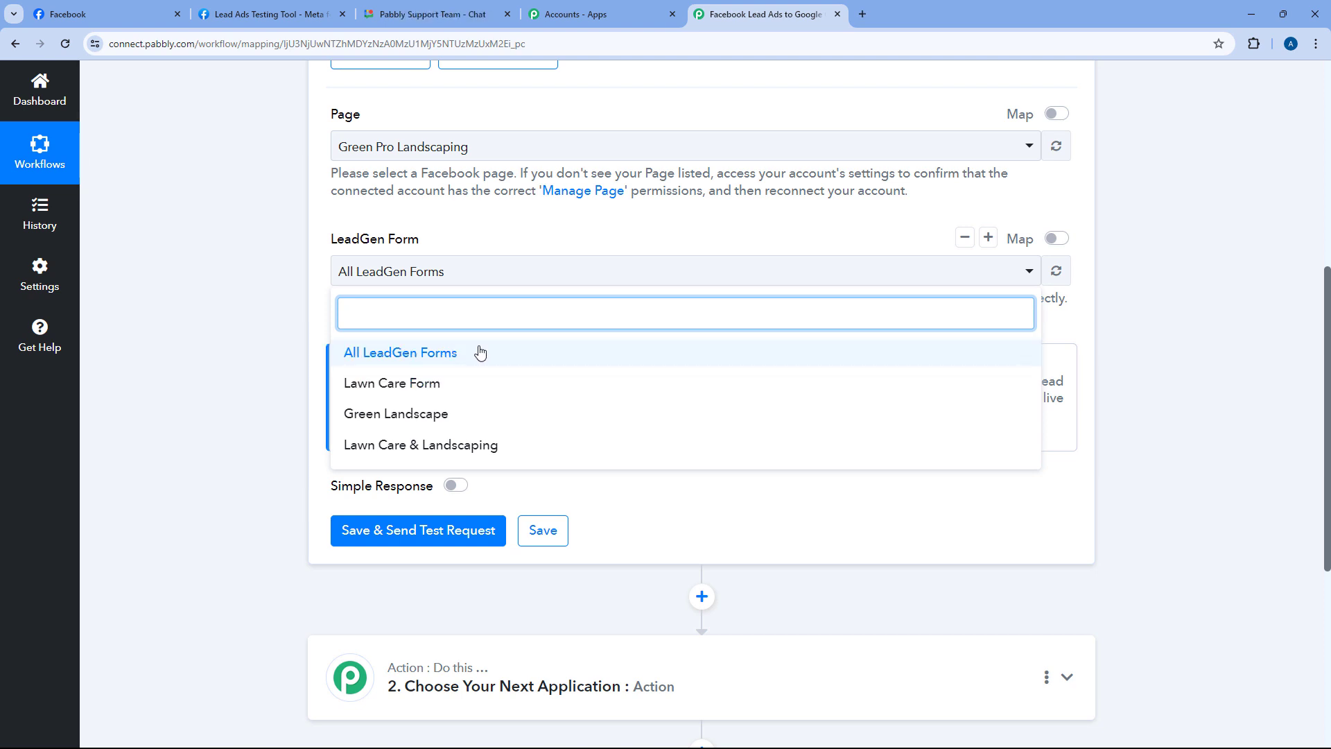
left_click(389, 352)
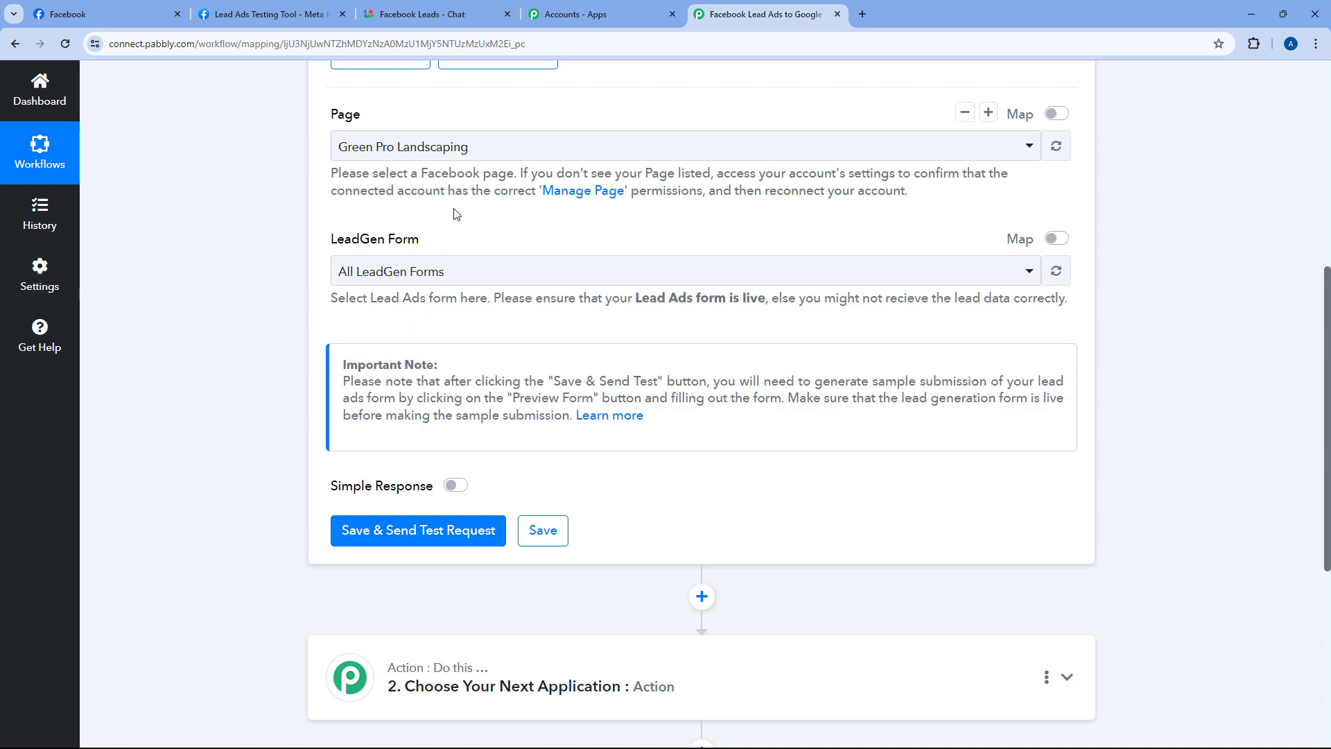
Save the trigger with Save & Send Test Request so it shows Waiting For Webhook Response
scroll(457, 216, "down", 3)
left_click(425, 326)
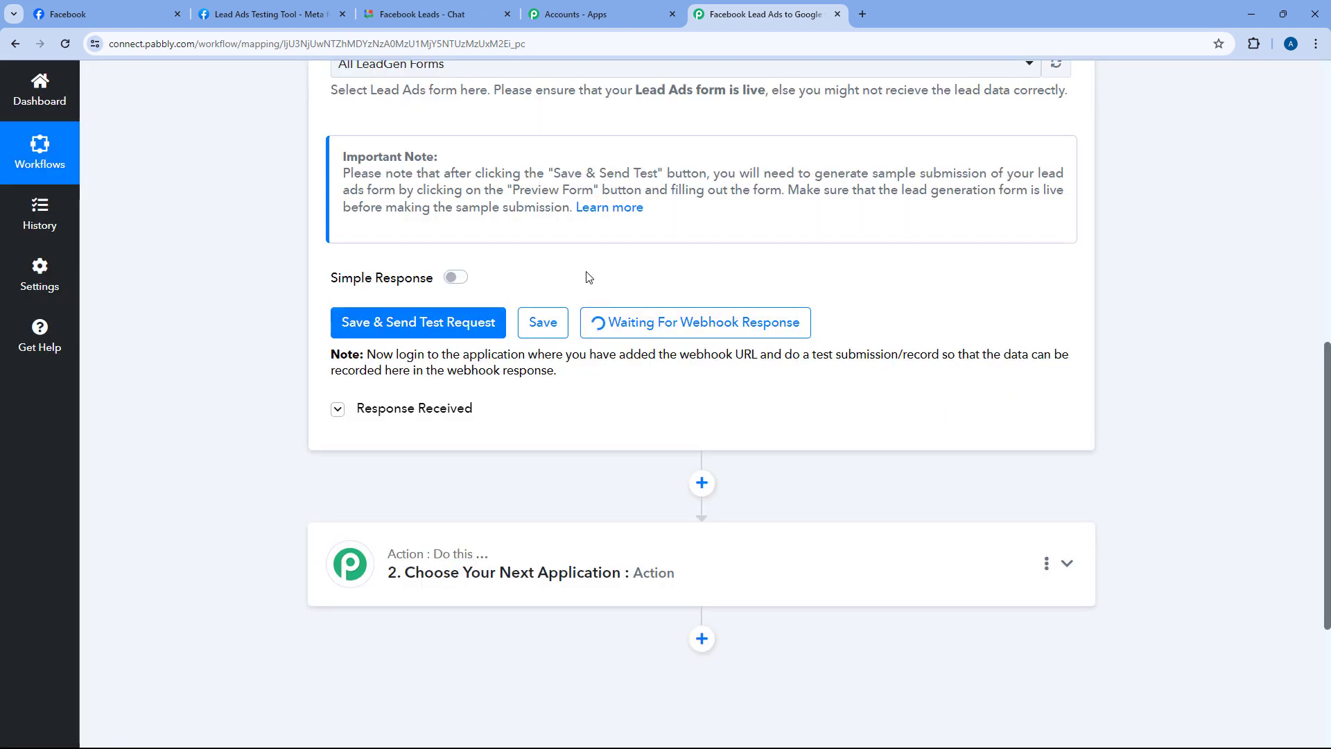
scroll(589, 277, "down", 1)
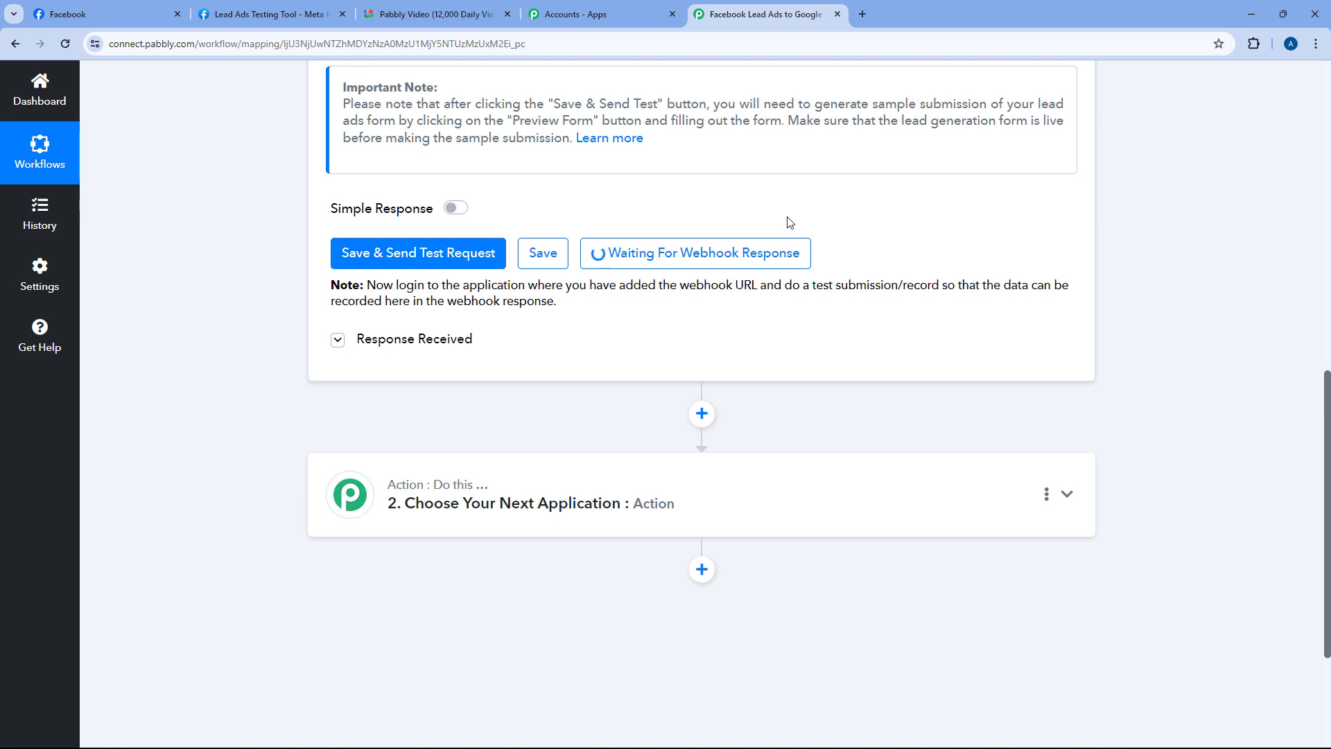
scroll(789, 222, "up", 4)
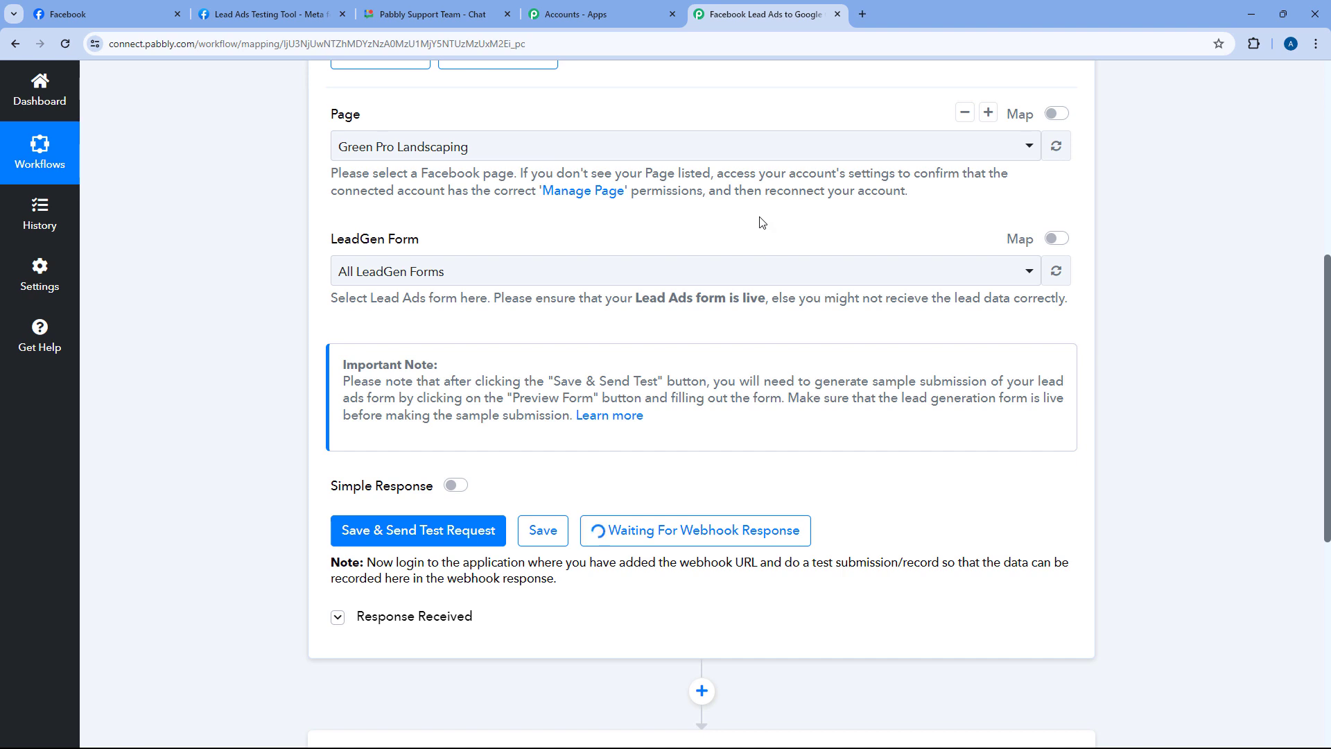
scroll(761, 226, "down", 2)
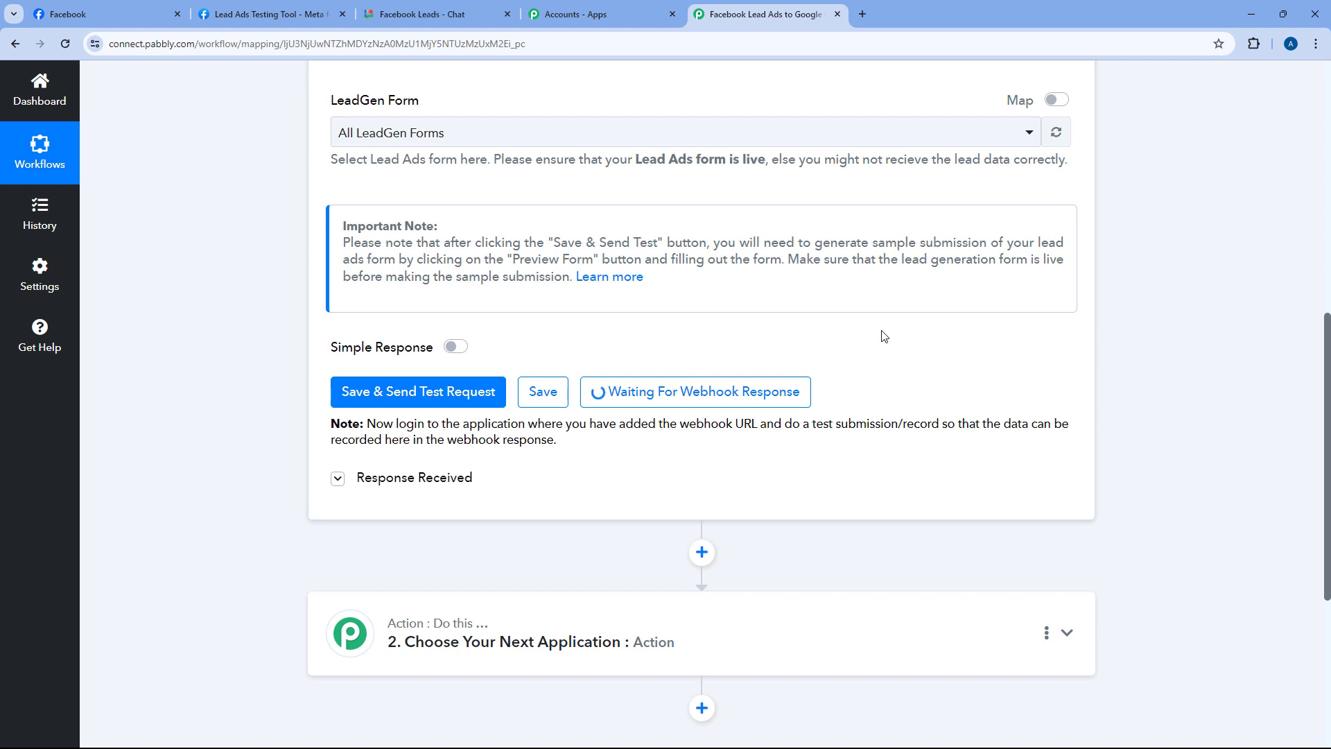
Switch to the Lead Ads Testing Tool and look over its heading
left_click(267, 13)
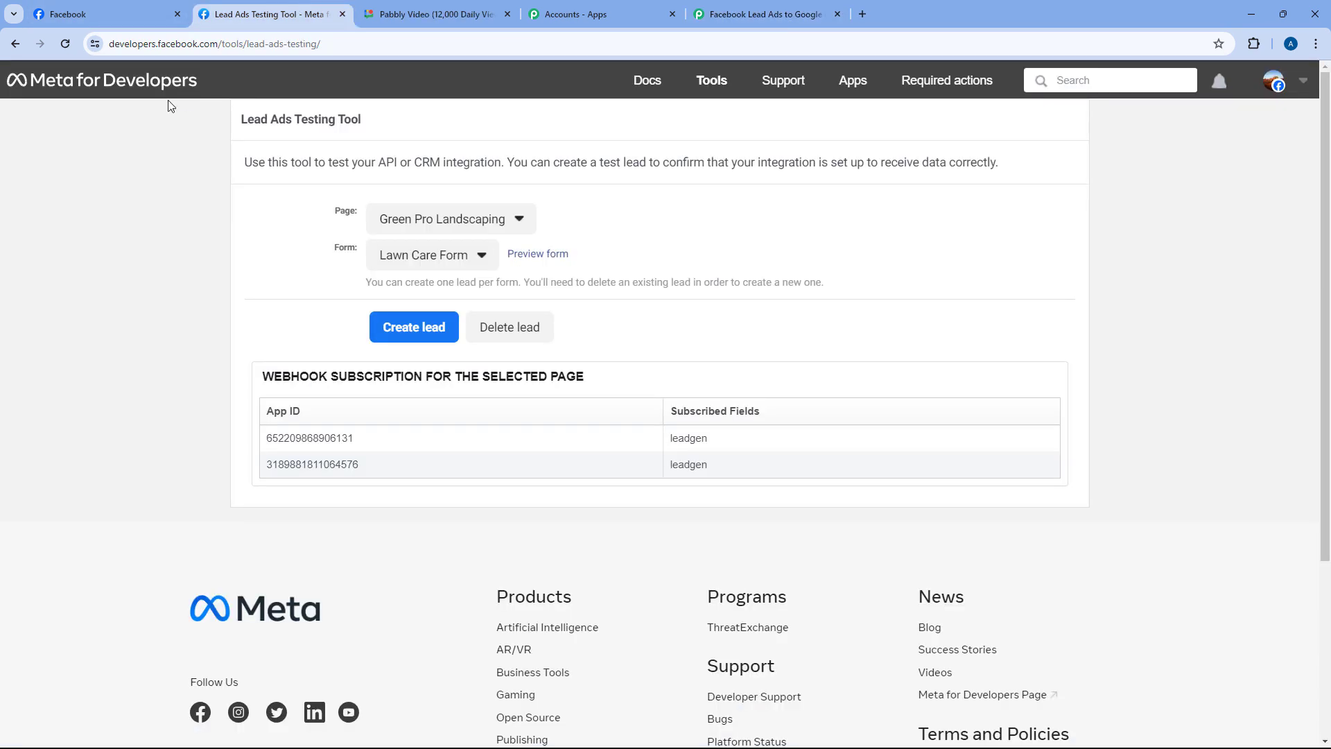
mouse_move(237, 120)
left_mouse_down()
mouse_move(386, 124)
mouse_move(240, 121)
left_mouse_up()
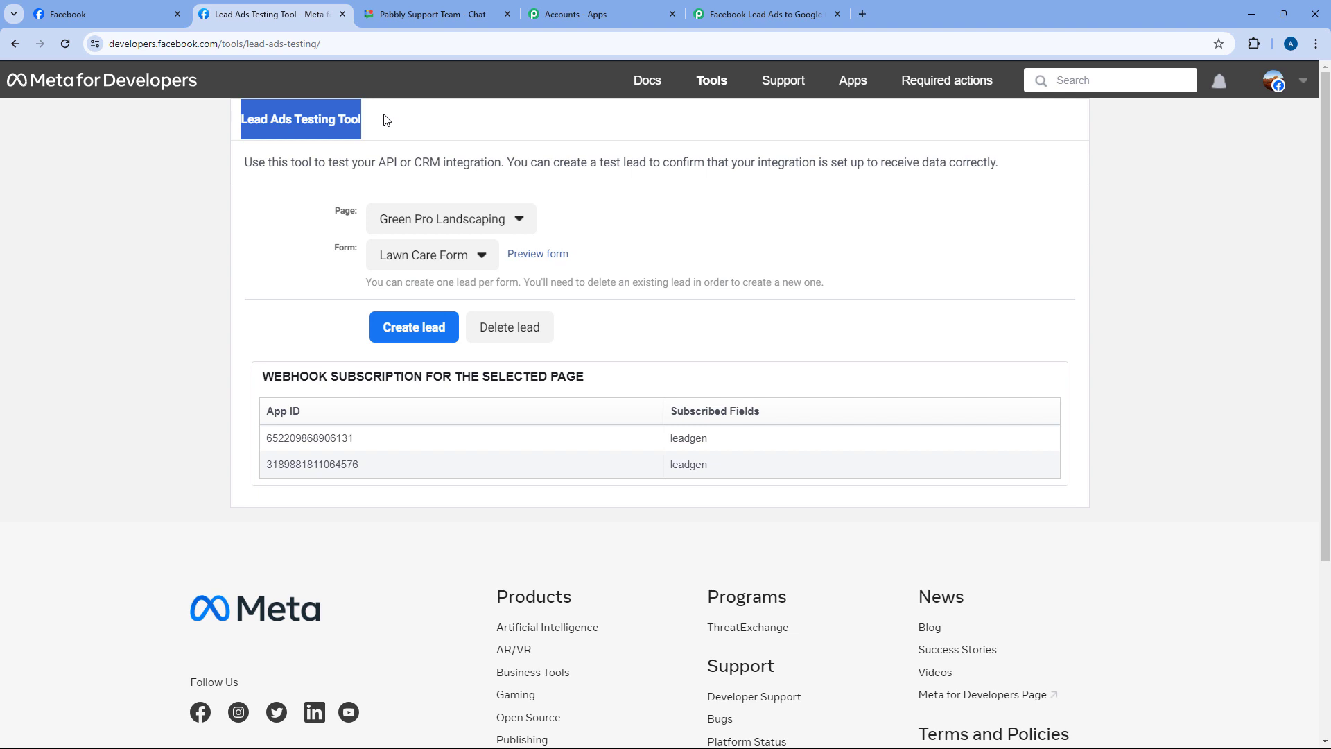
left_click(427, 117)
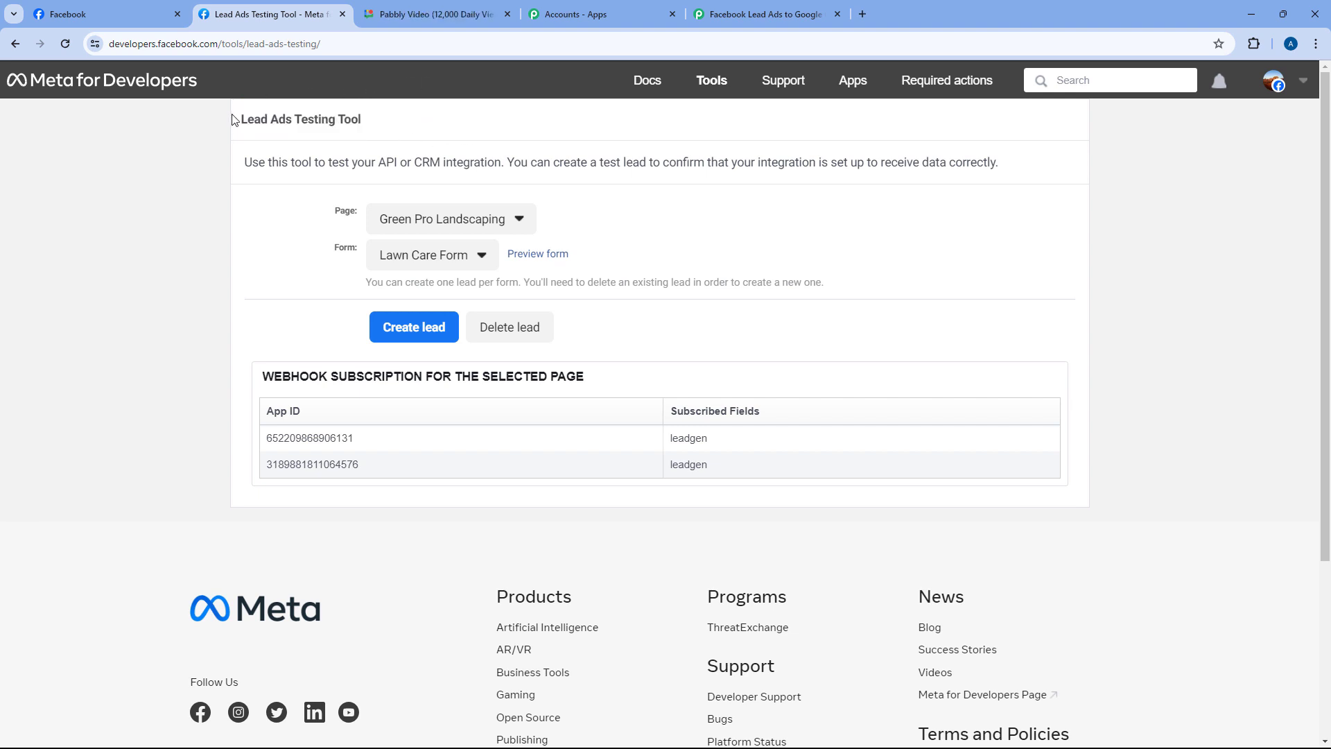
left_click_drag(233, 122, 425, 120)
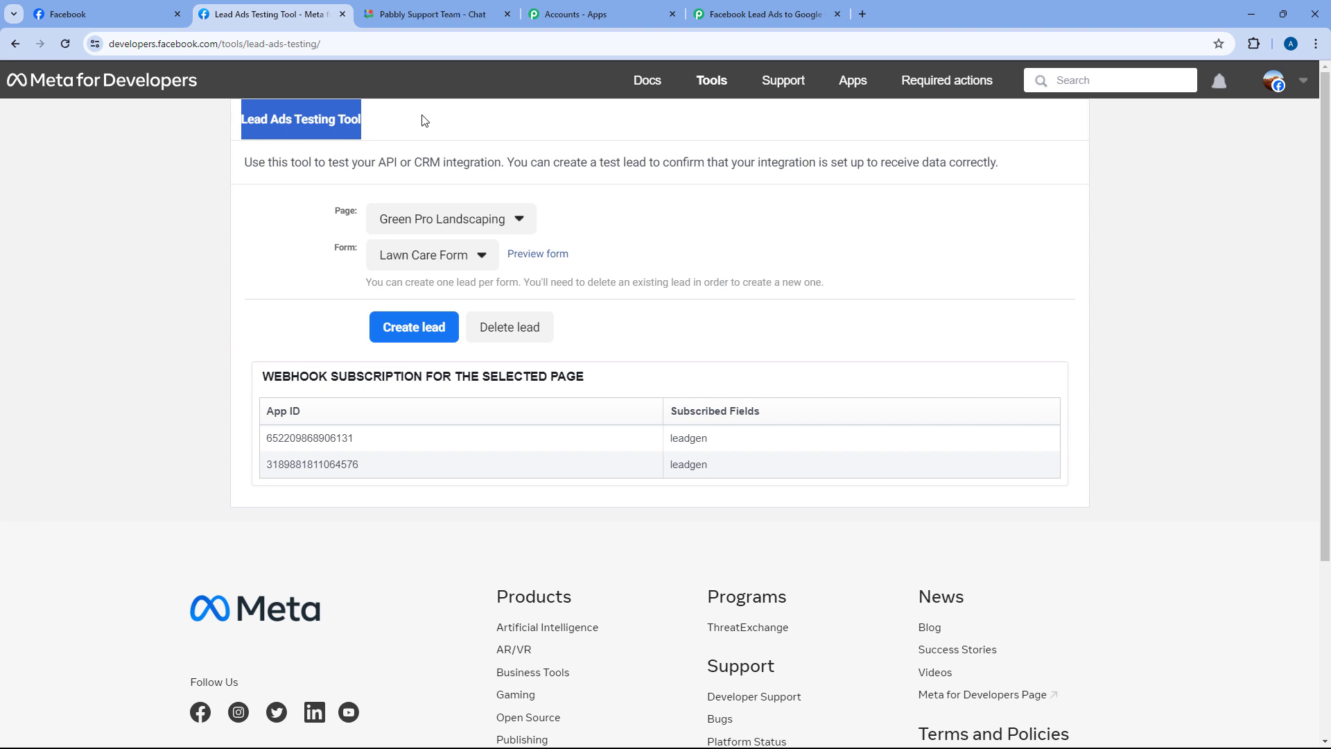
left_click(424, 121)
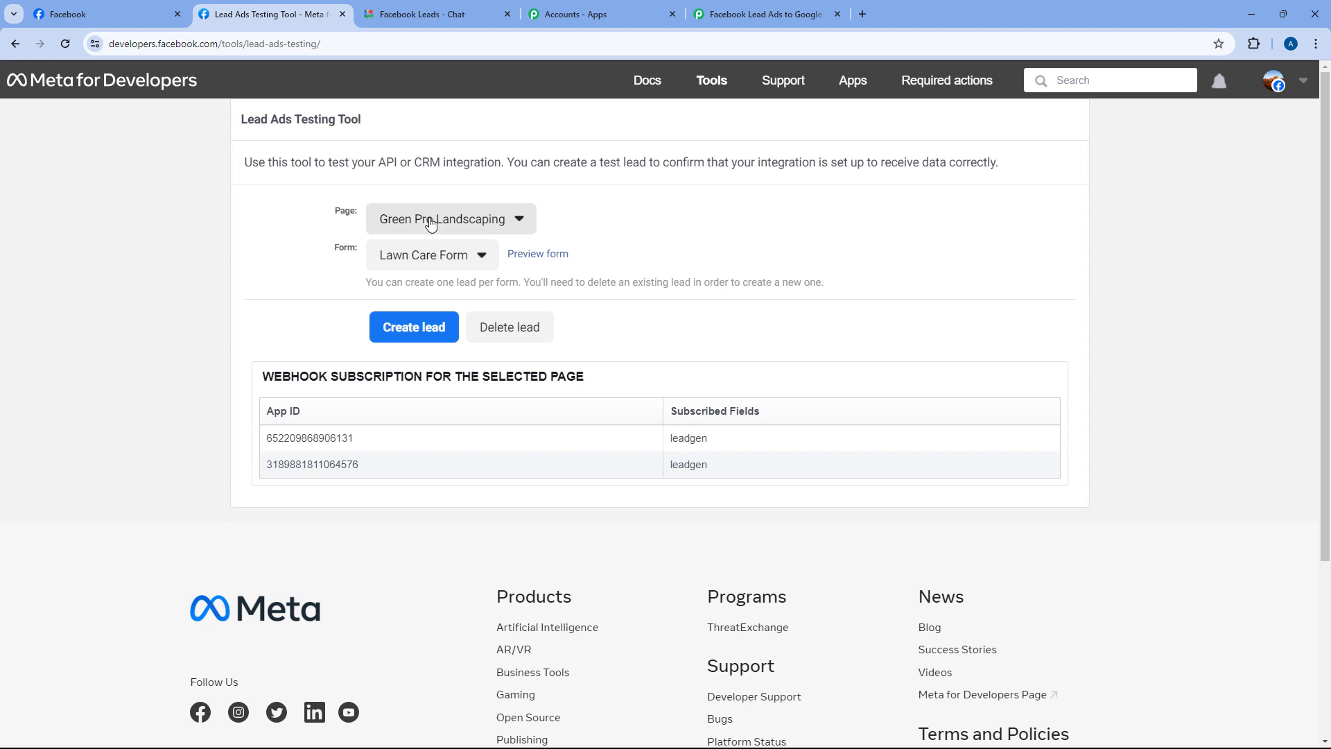
Confirm Green Pro Landscaping is the selected page for test leads
left_click(525, 222)
scroll(525, 229, "down", 7)
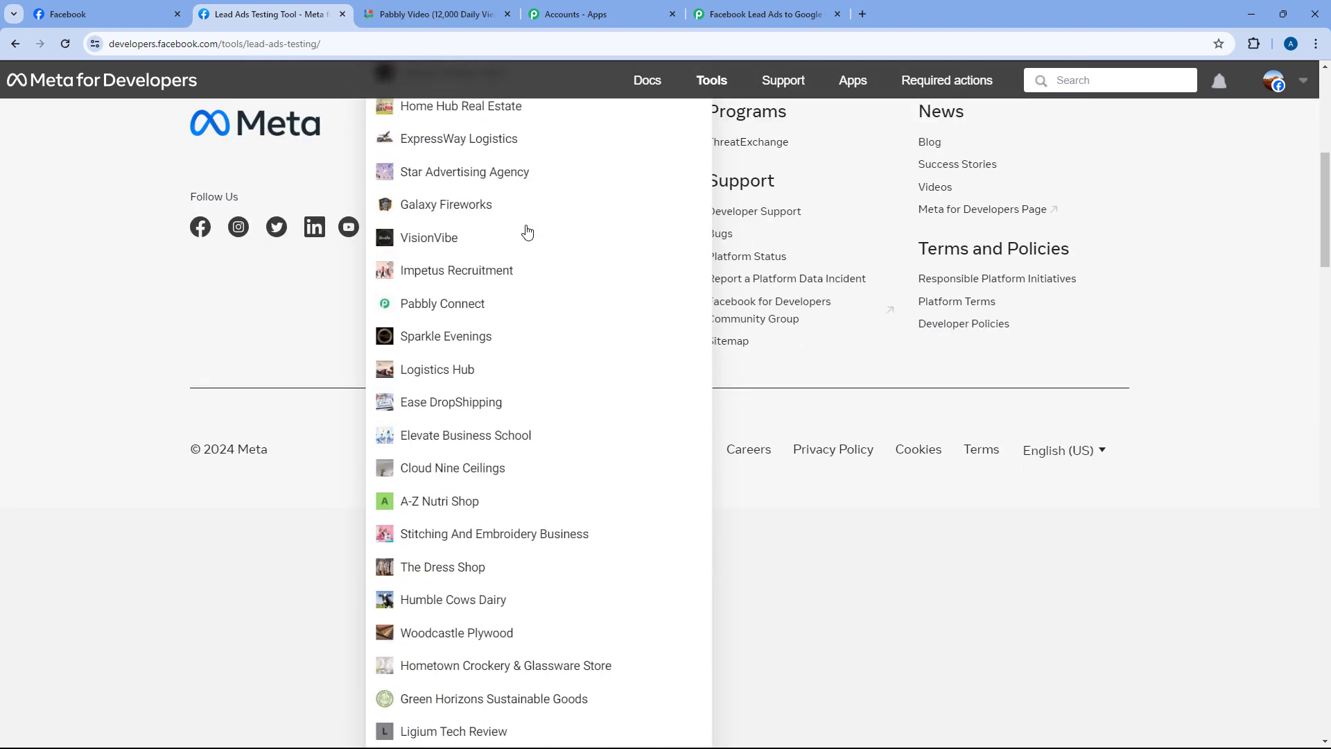
scroll(527, 231, "down", 5)
scroll(529, 222, "up", 10)
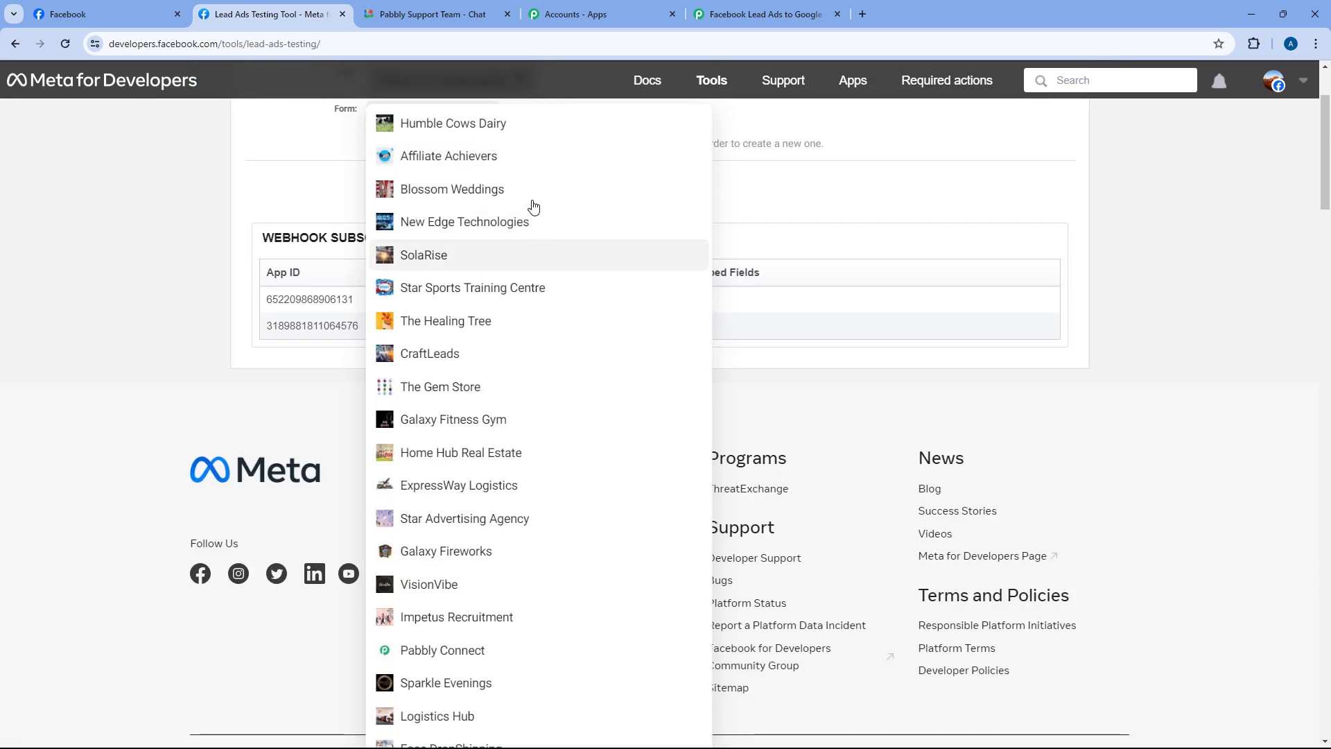
scroll(533, 206, "up", 2)
left_click(489, 221)
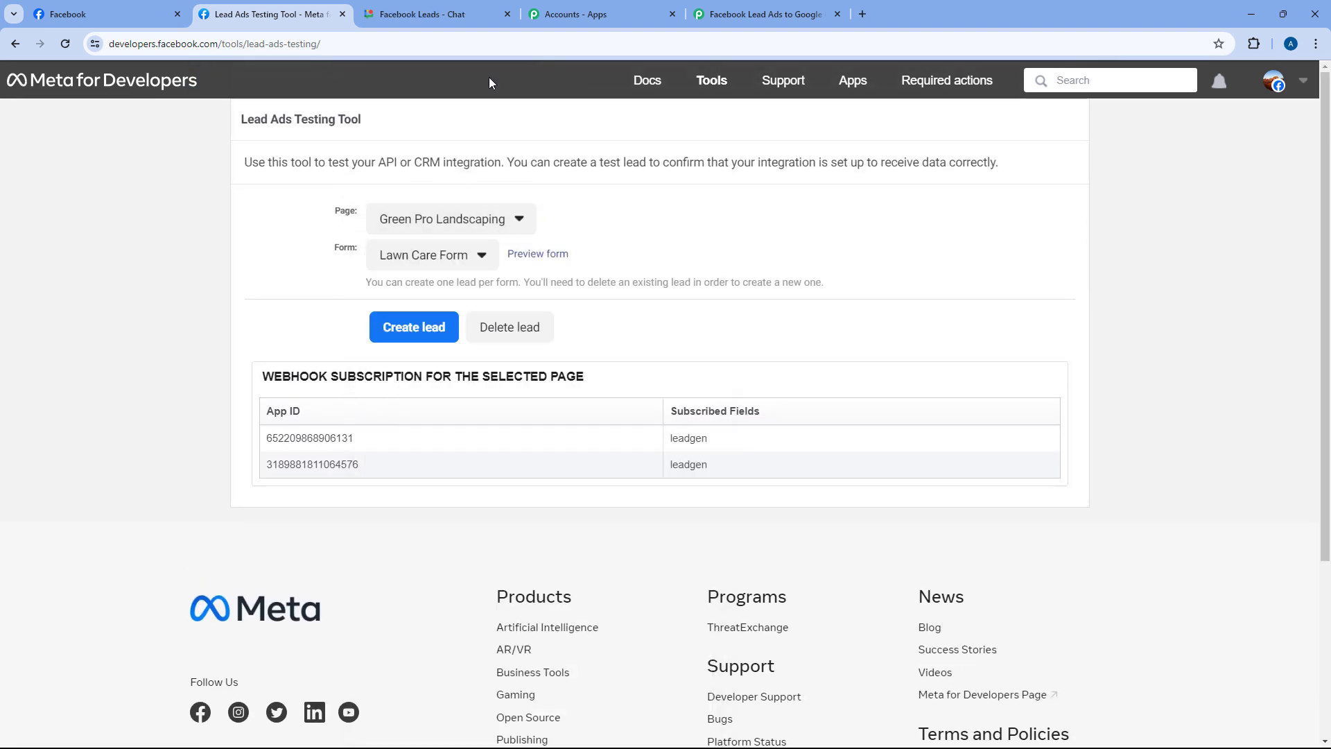
left_click(763, 14)
scroll(374, 187, "up", 2)
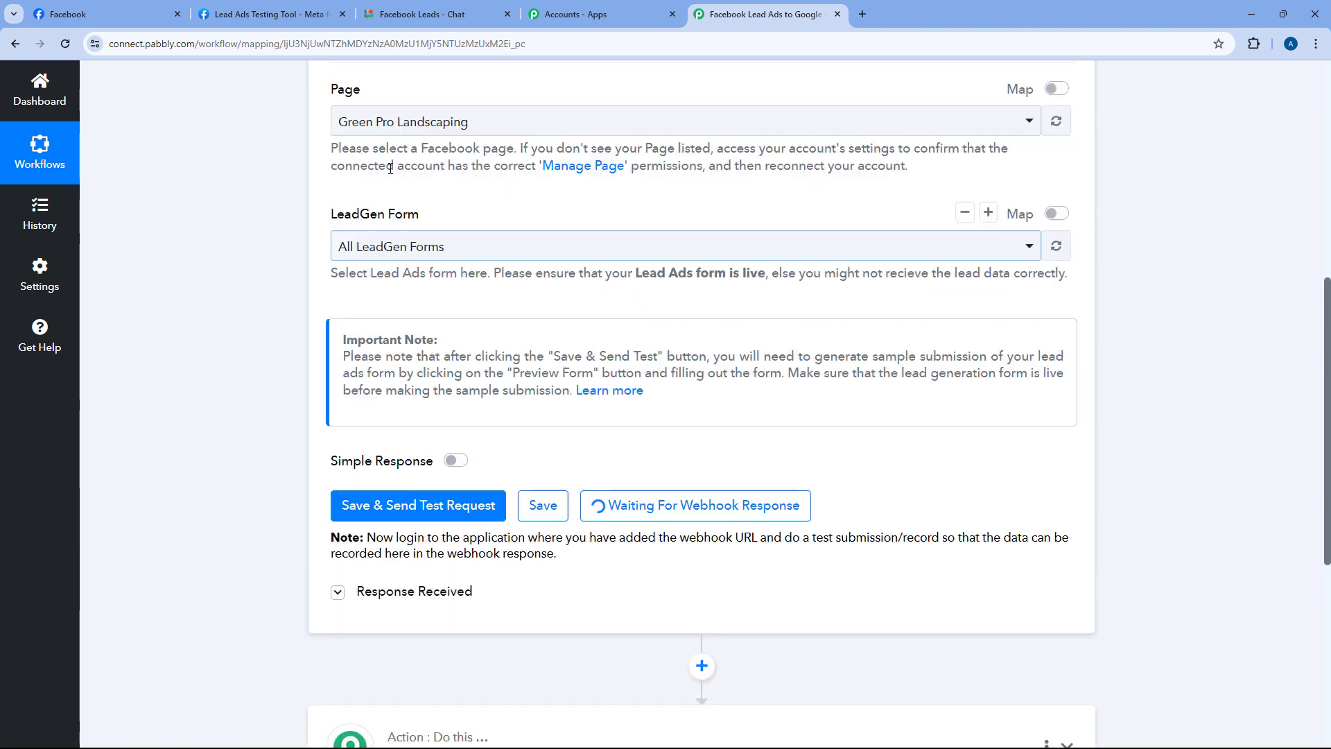
scroll(358, 169, "down", 1)
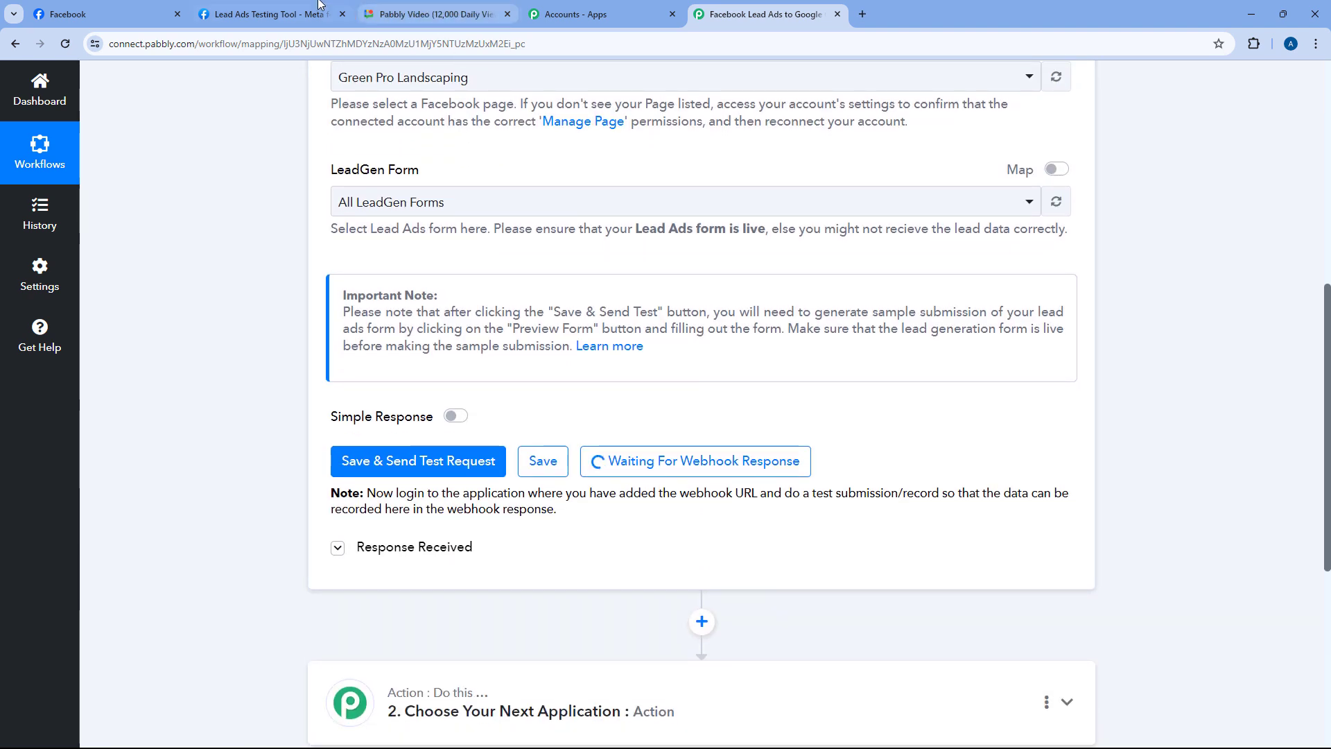
Keep Lawn Care Form as the form and preview it
left_click(291, 14)
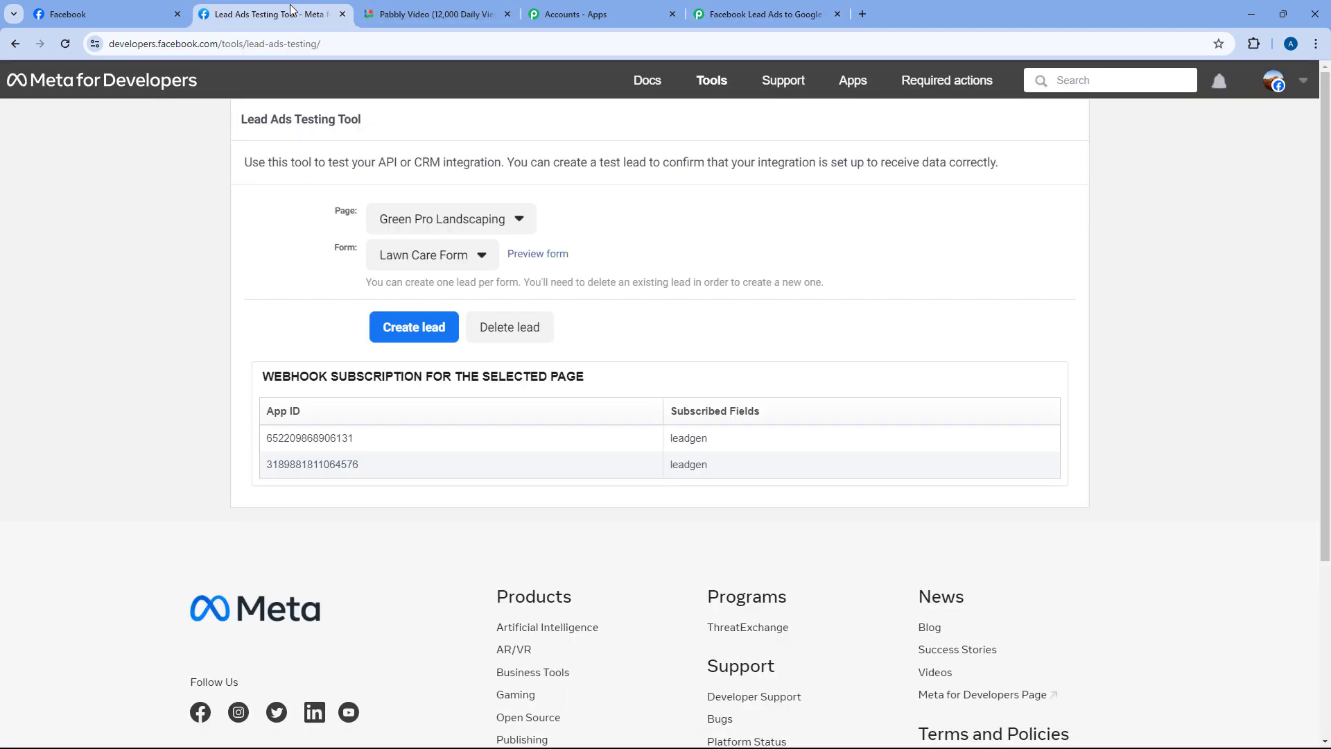
left_click(483, 258)
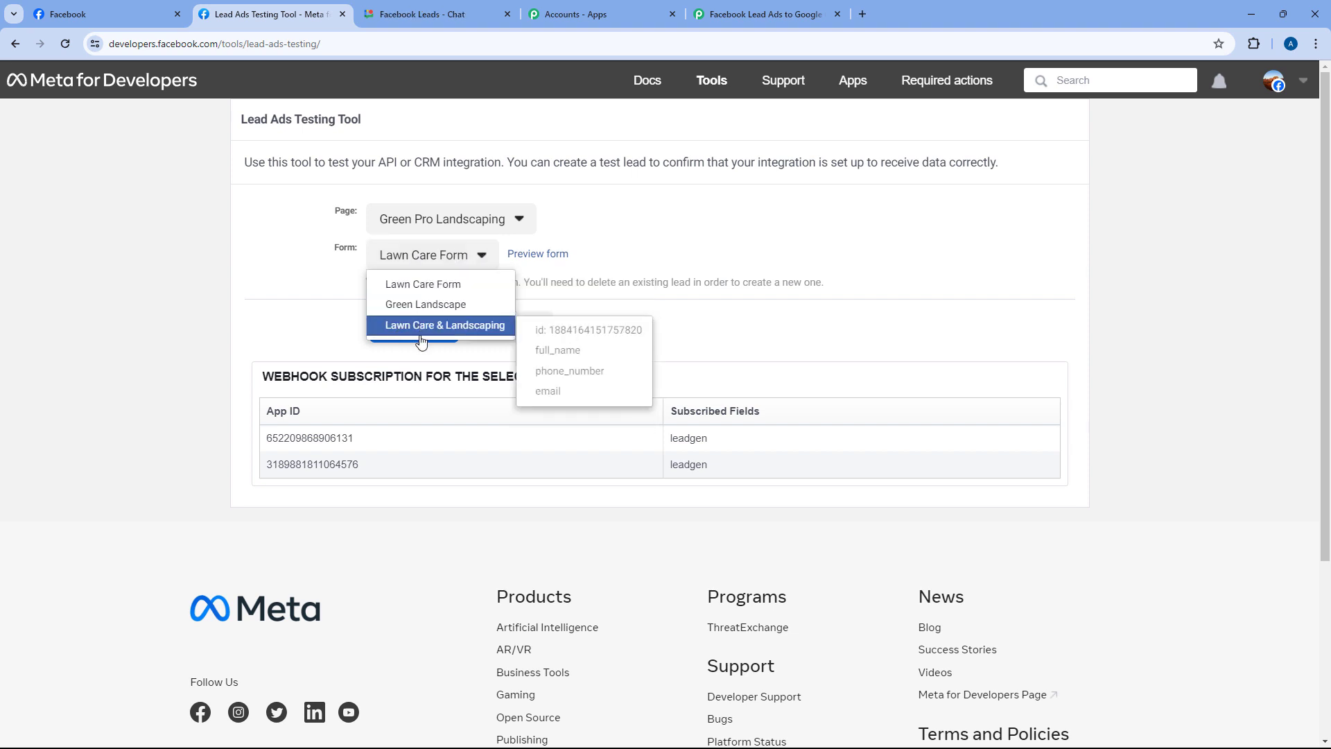
left_click(444, 285)
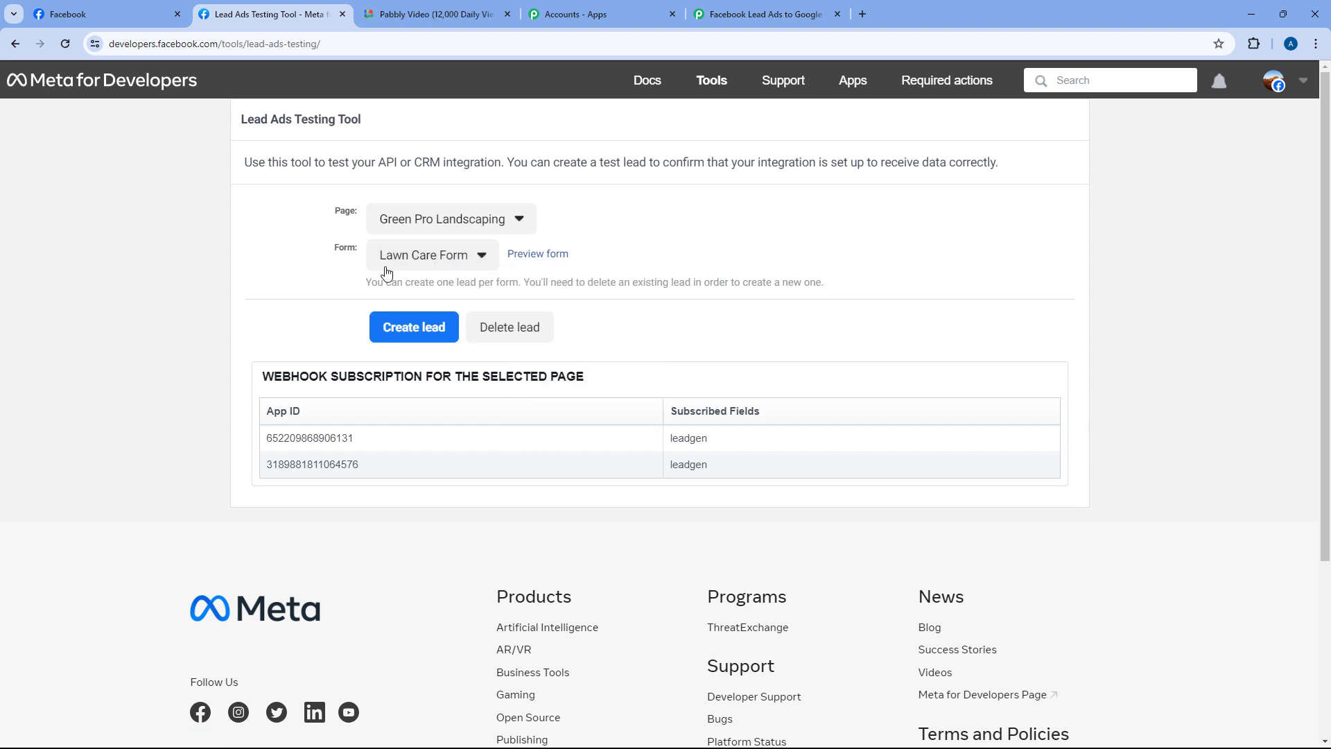
left_click(540, 254)
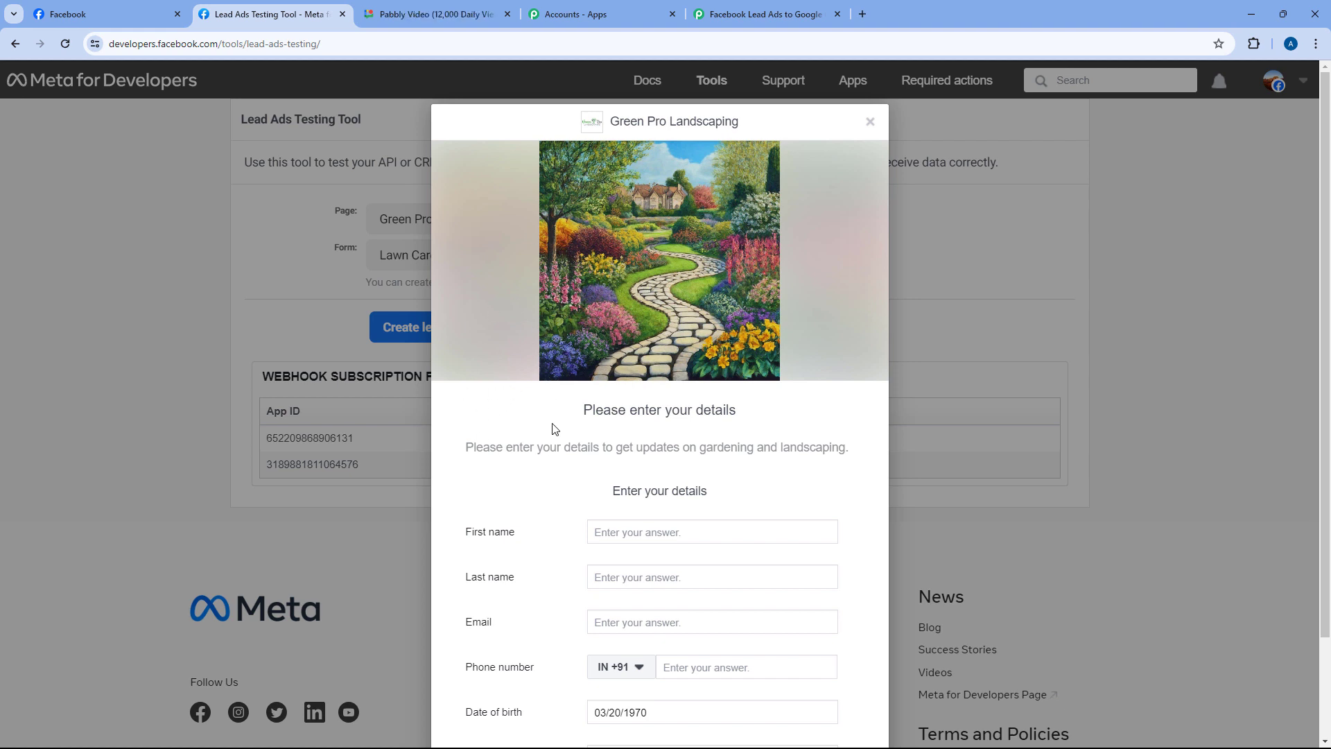
Fill the Lawn Care Form preview with a sample first and last name, e-mail and phone number
scroll(551, 423, "down", 2)
left_click(615, 412)
type("Demo")
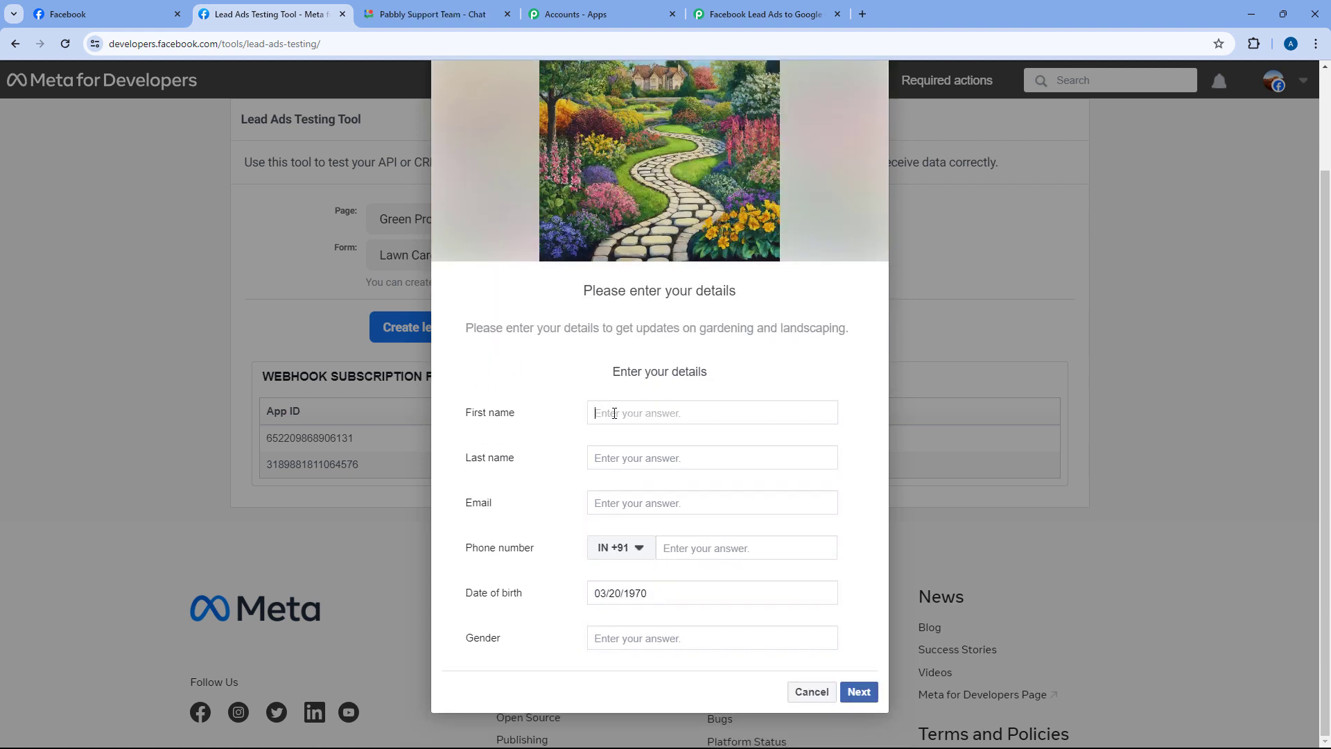
key("Tab")
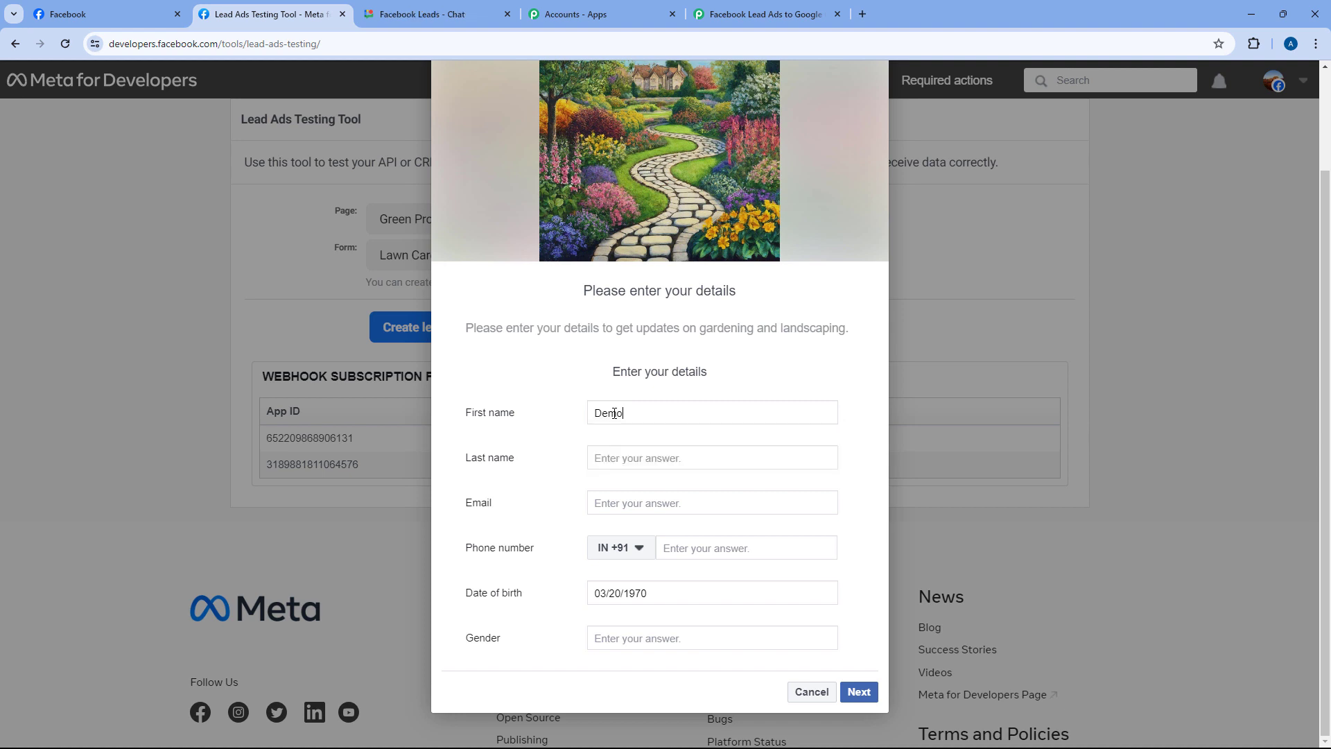
type("Test")
key("Tab")
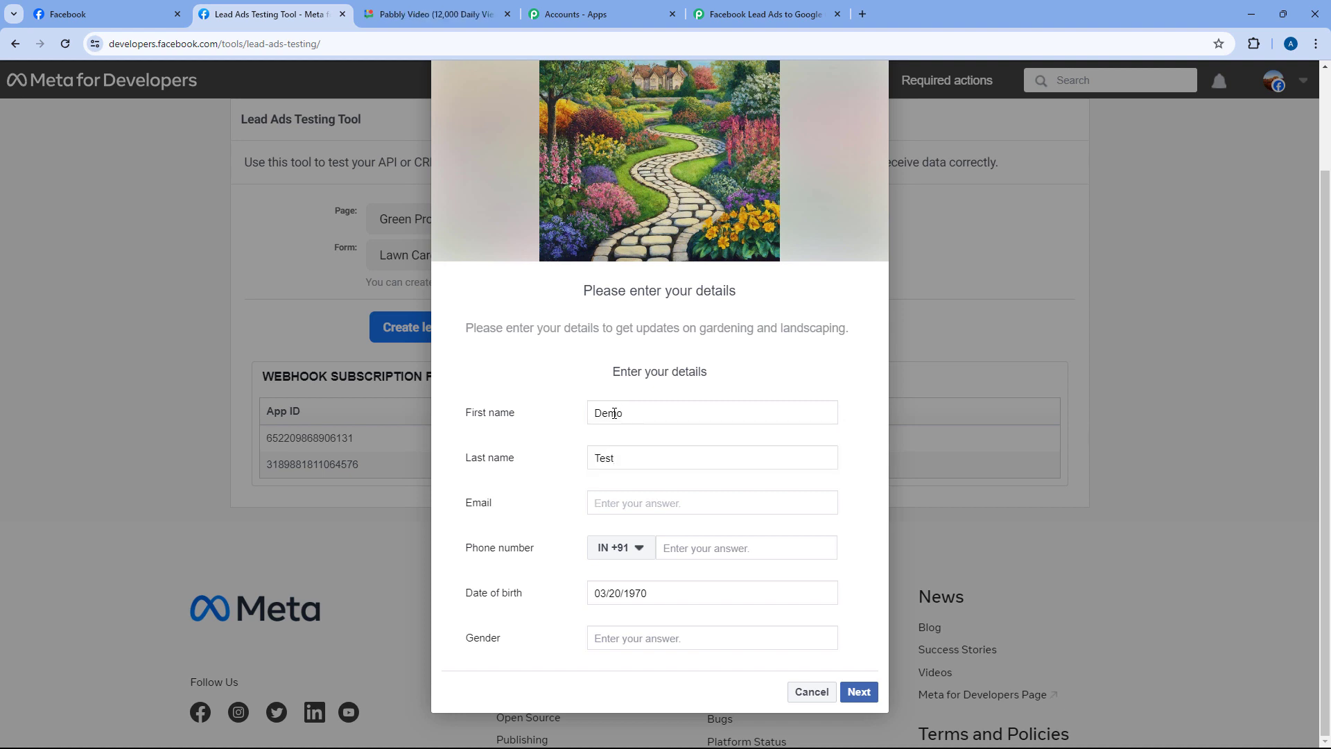
type("demo")
key("Down")
key("Return")
key("Tab")
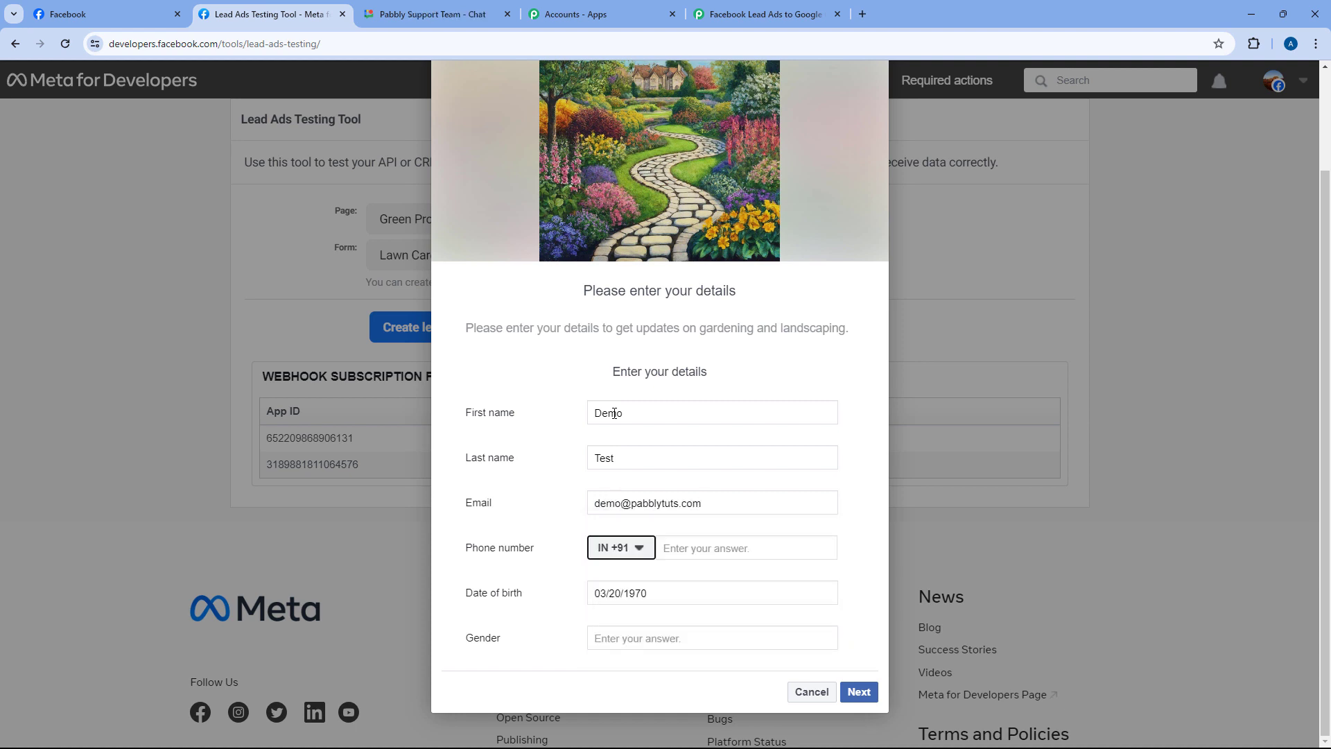
key("Tab")
type("1234 567 890")
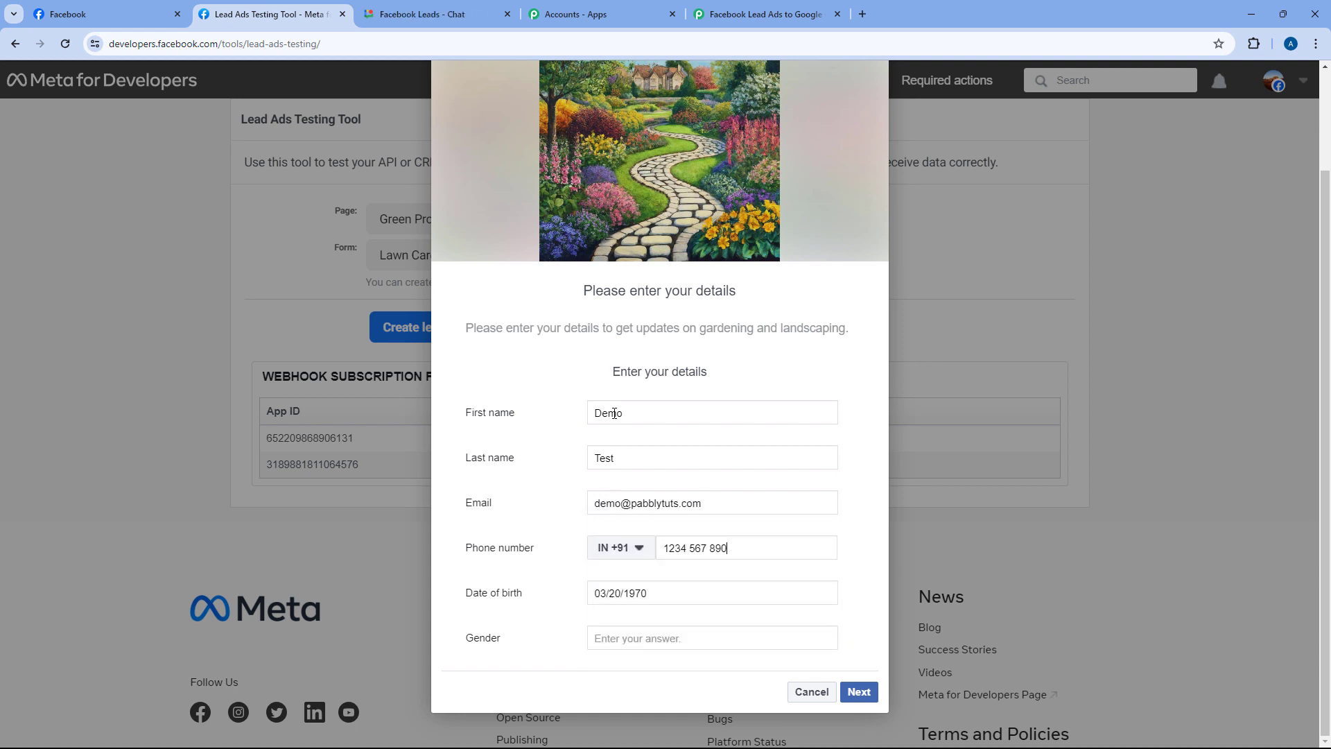
Set gender to Male, submit the test lead, and close the preview
left_click(649, 636)
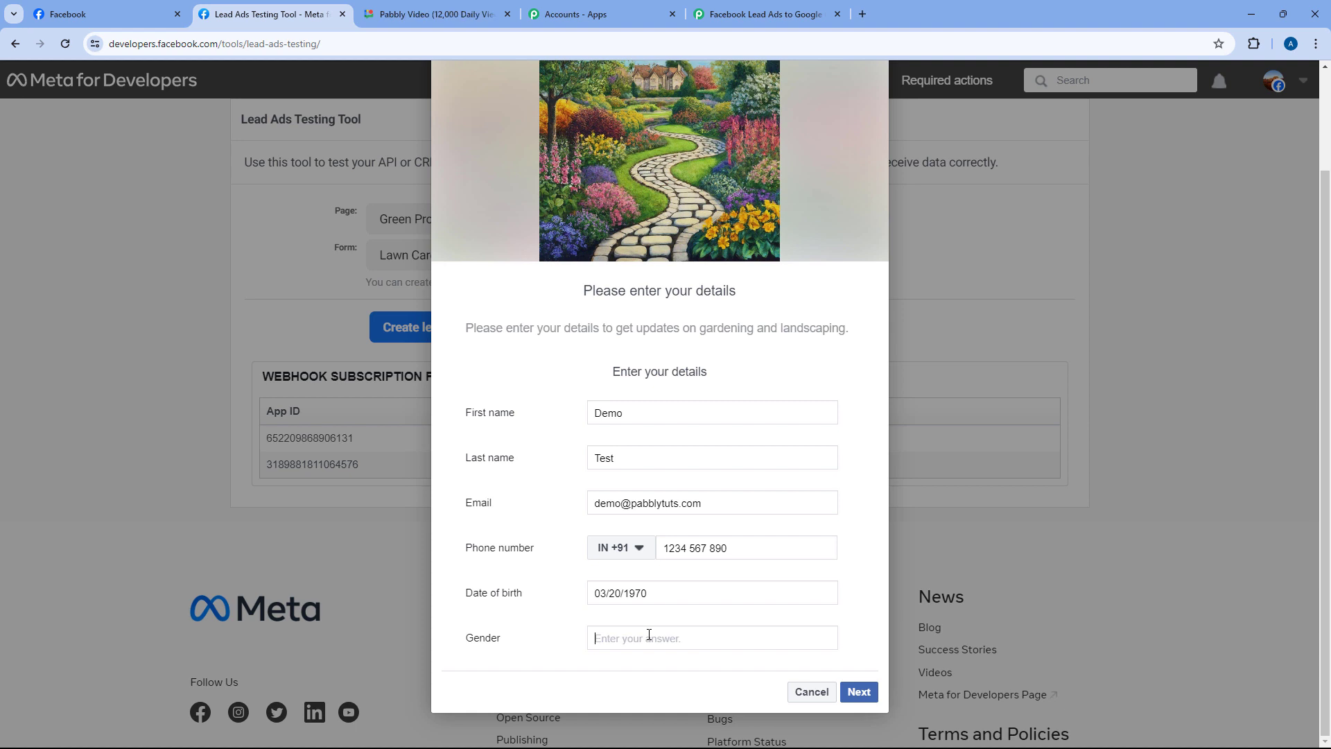
type("Male")
left_click(604, 666)
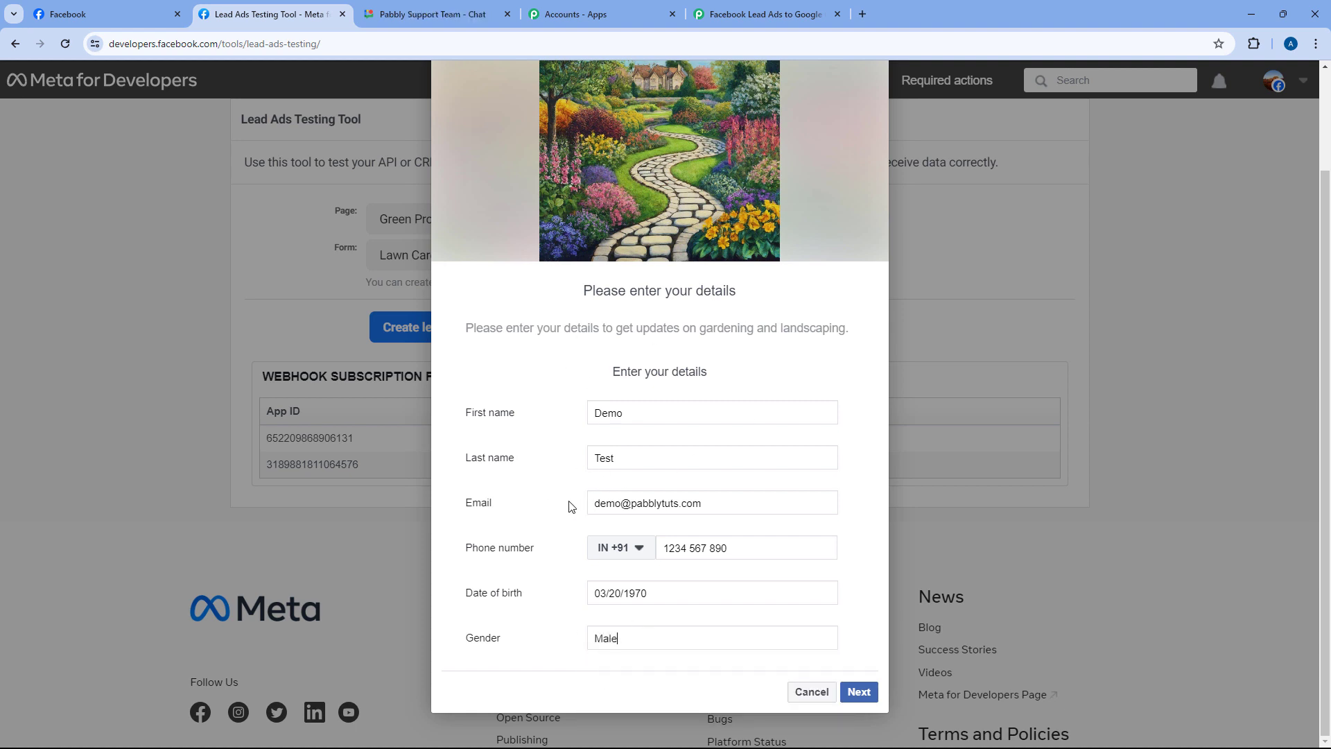
left_click(860, 692)
left_click(853, 529)
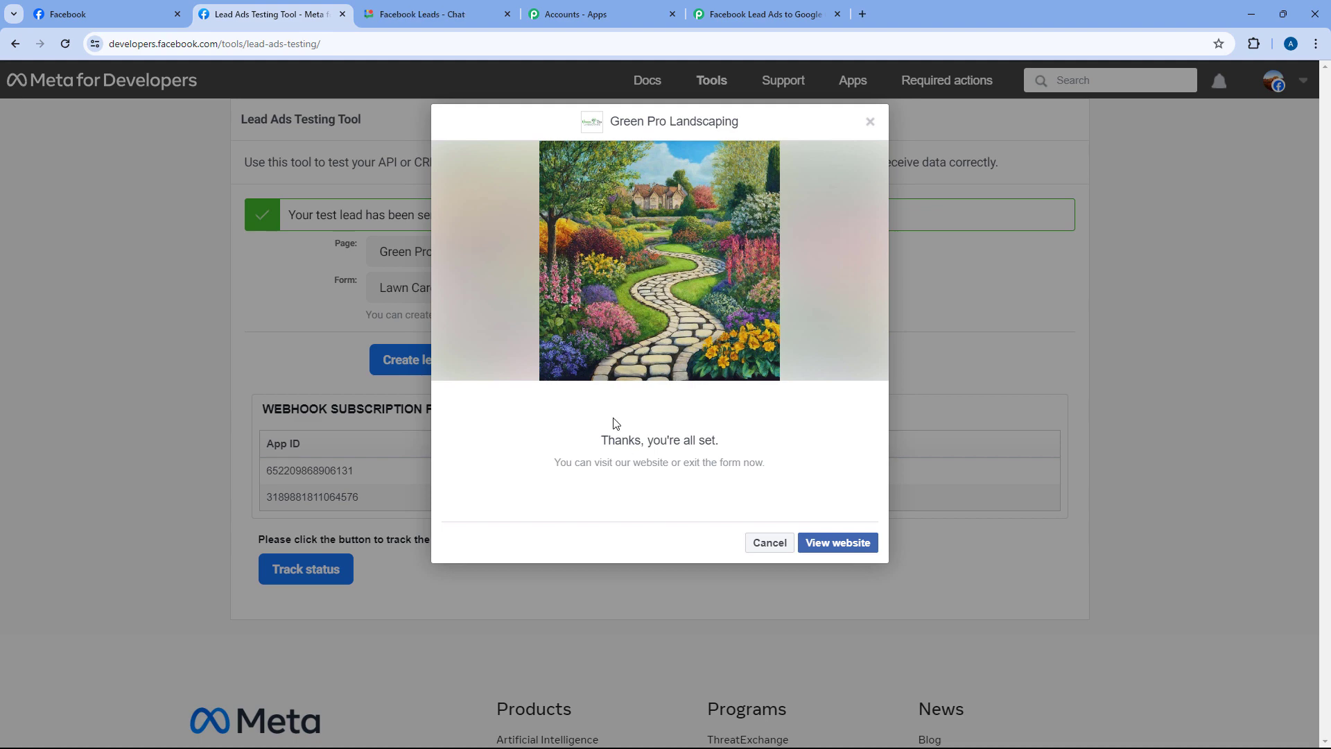
left_click(870, 122)
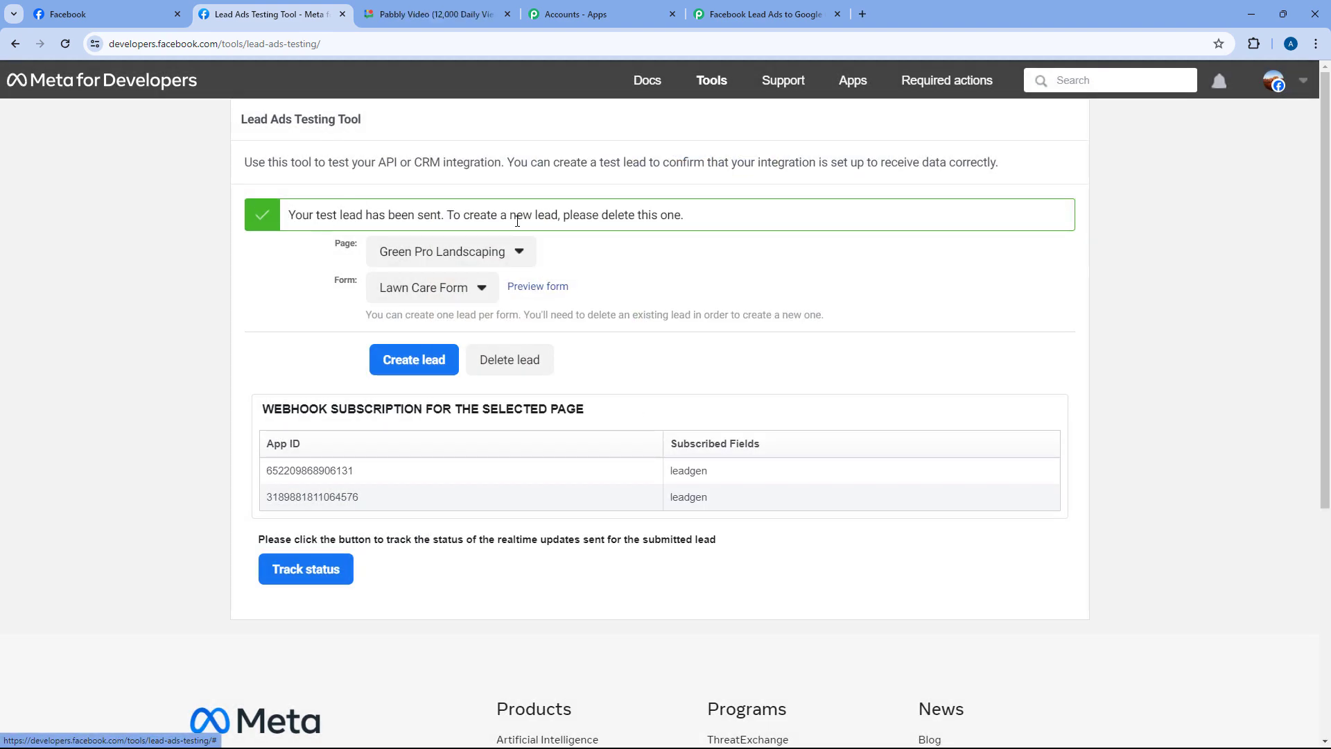
Inspect the captured name, e-mail, phone, date of birth and gender values in Pabbly
left_click(742, 5)
scroll(704, 287, "down", 3)
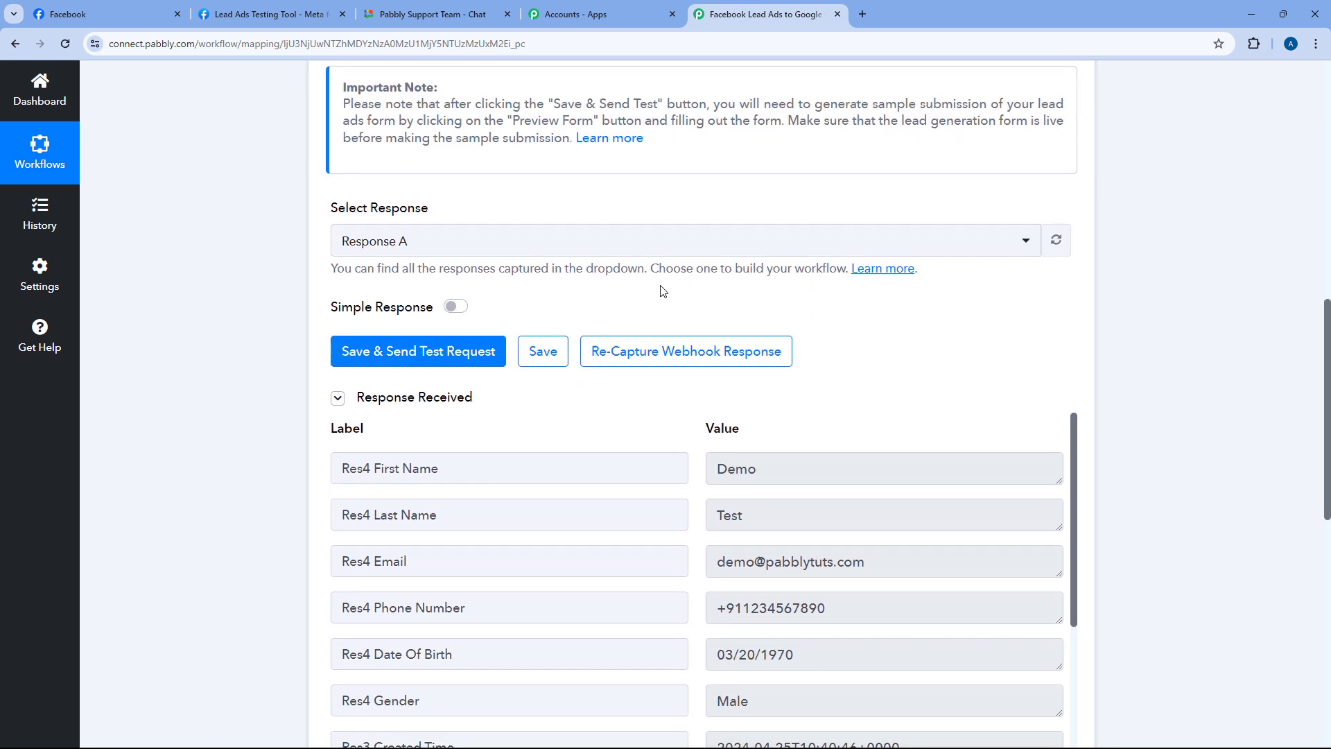
scroll(663, 290, "down", 2)
scroll(615, 288, "down", 1)
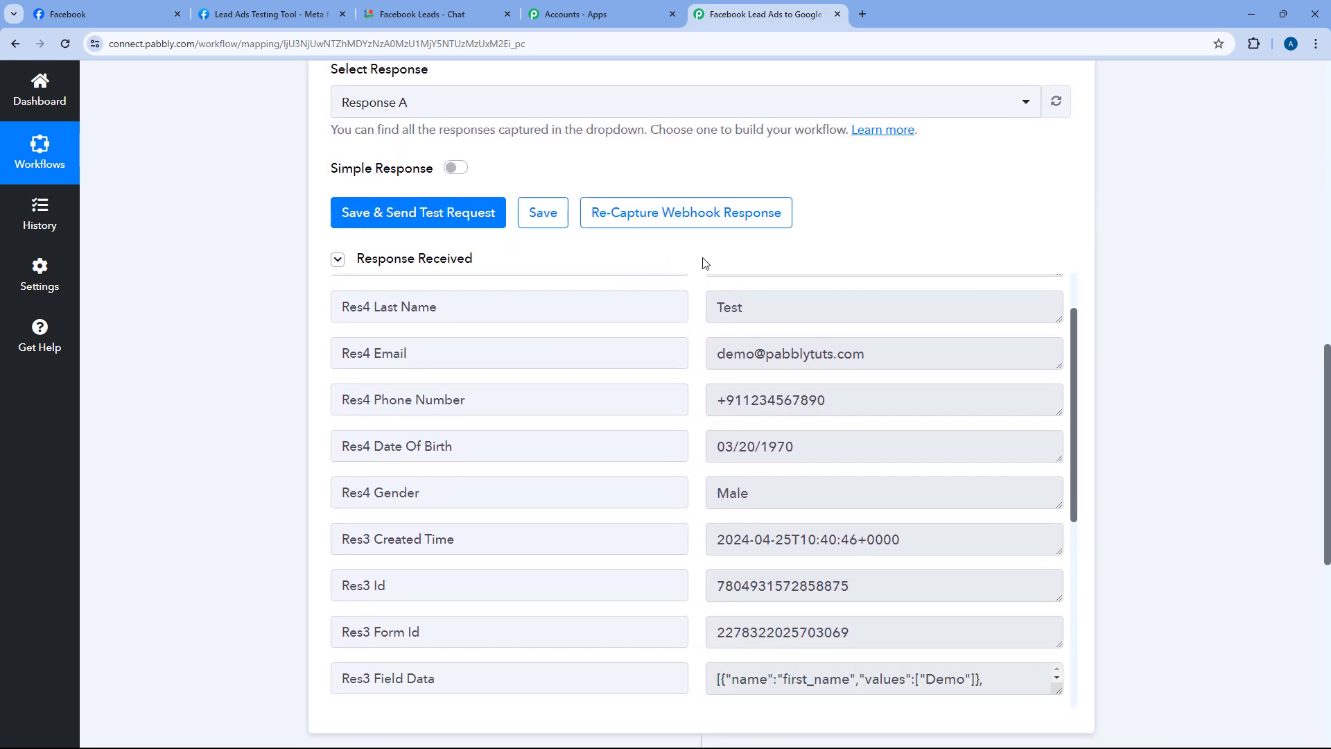
scroll(704, 258, "down", 2)
scroll(697, 221, "up", 1)
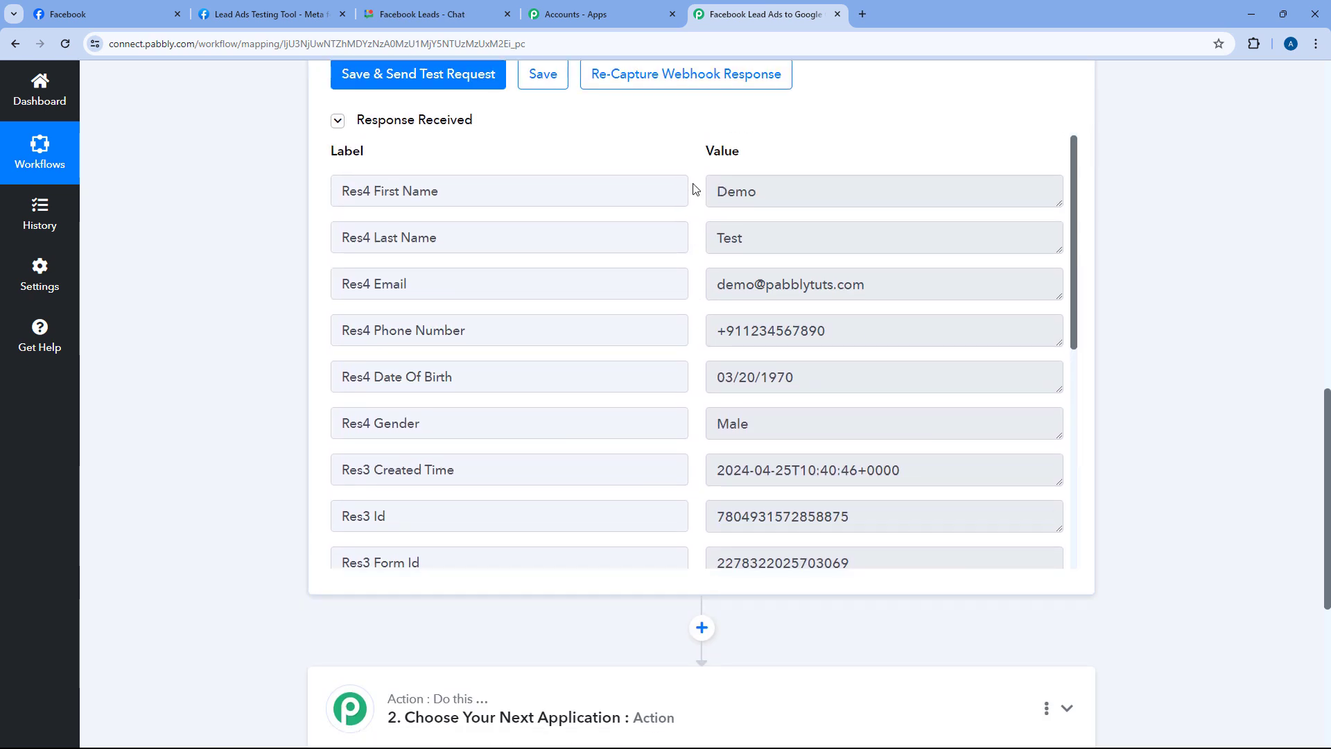
left_click(758, 204)
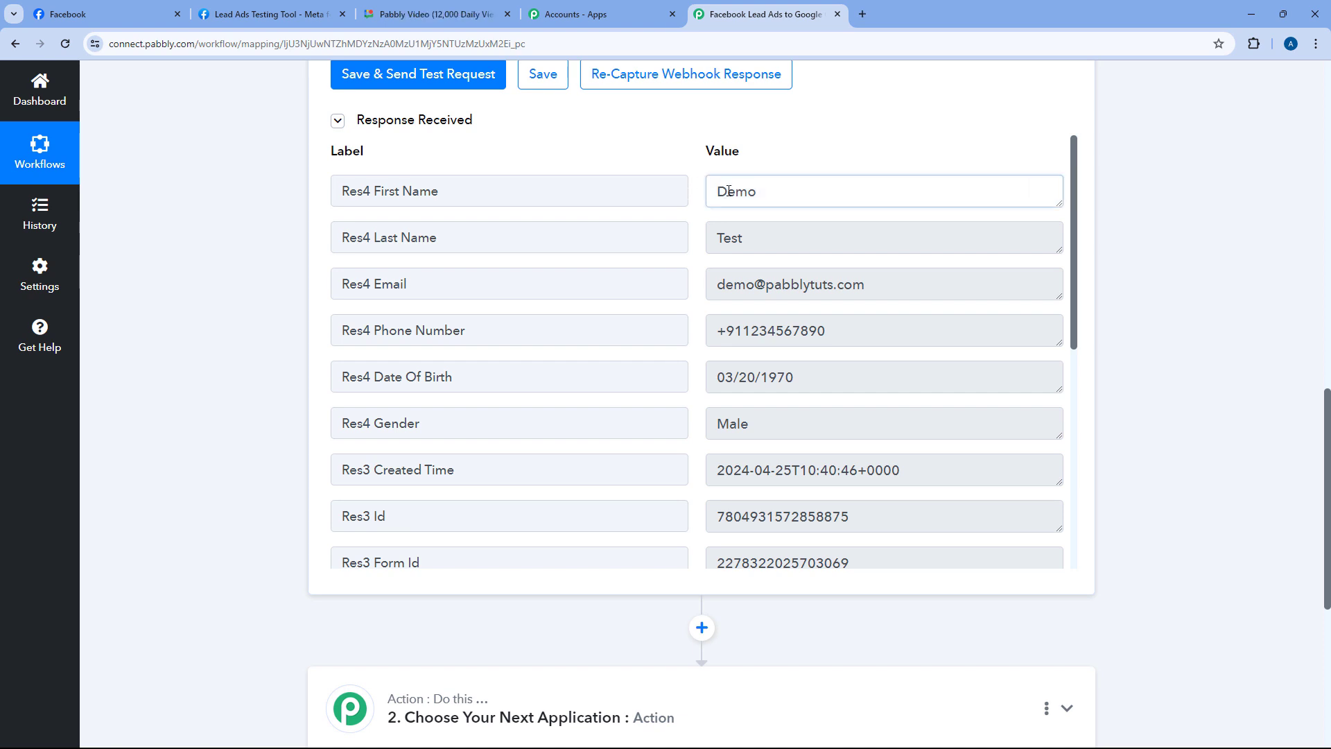
double_click(759, 205)
key("Tab")
left_click_drag(875, 282, 729, 305)
left_click_drag(858, 331, 711, 334)
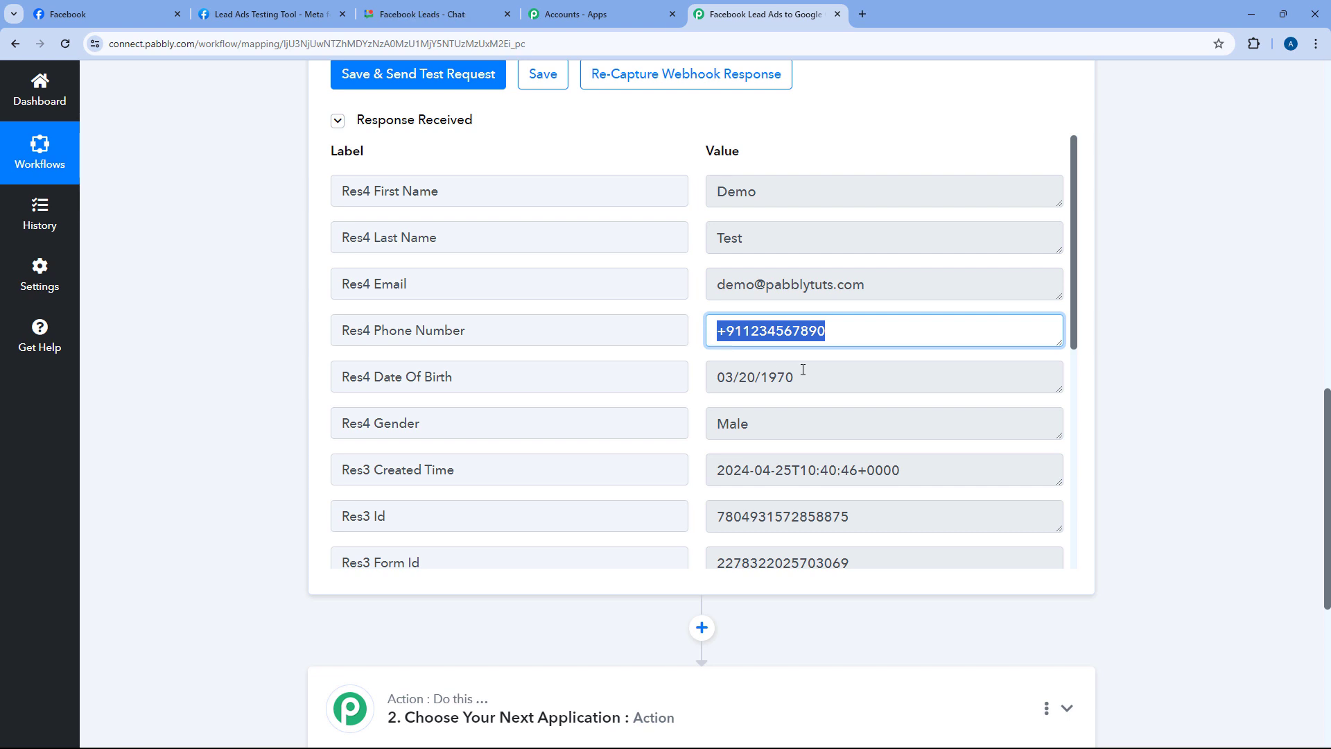
left_click_drag(805, 376, 699, 386)
double_click(749, 418)
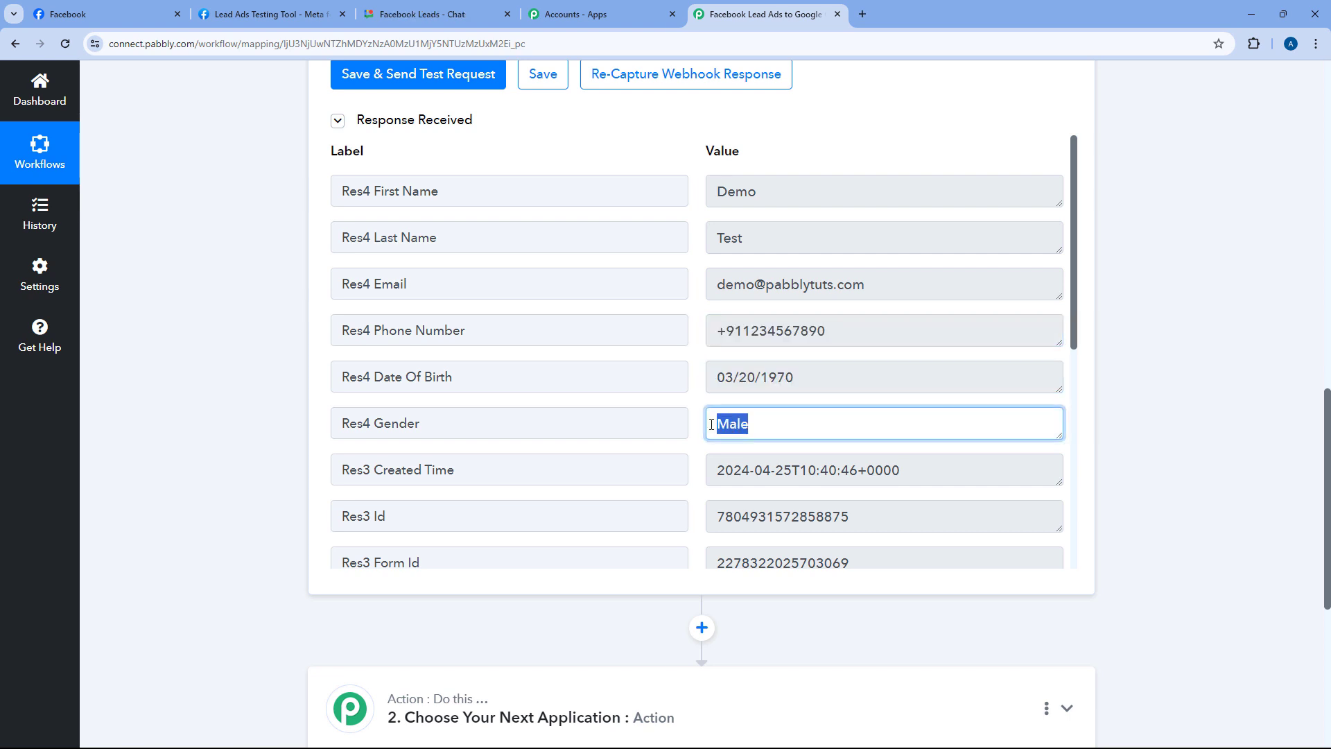
left_click(699, 348)
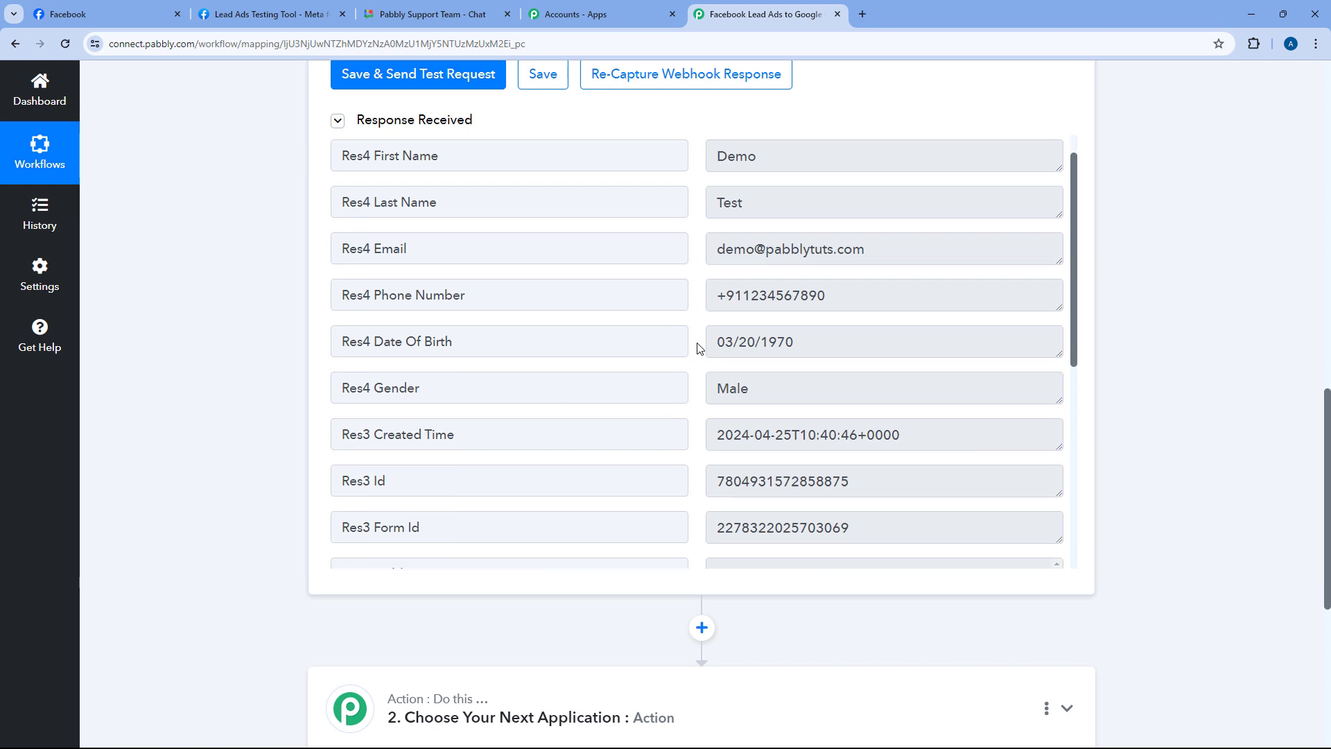
Scroll through the remaining response fields, including the created time
scroll(697, 348, "down", 5)
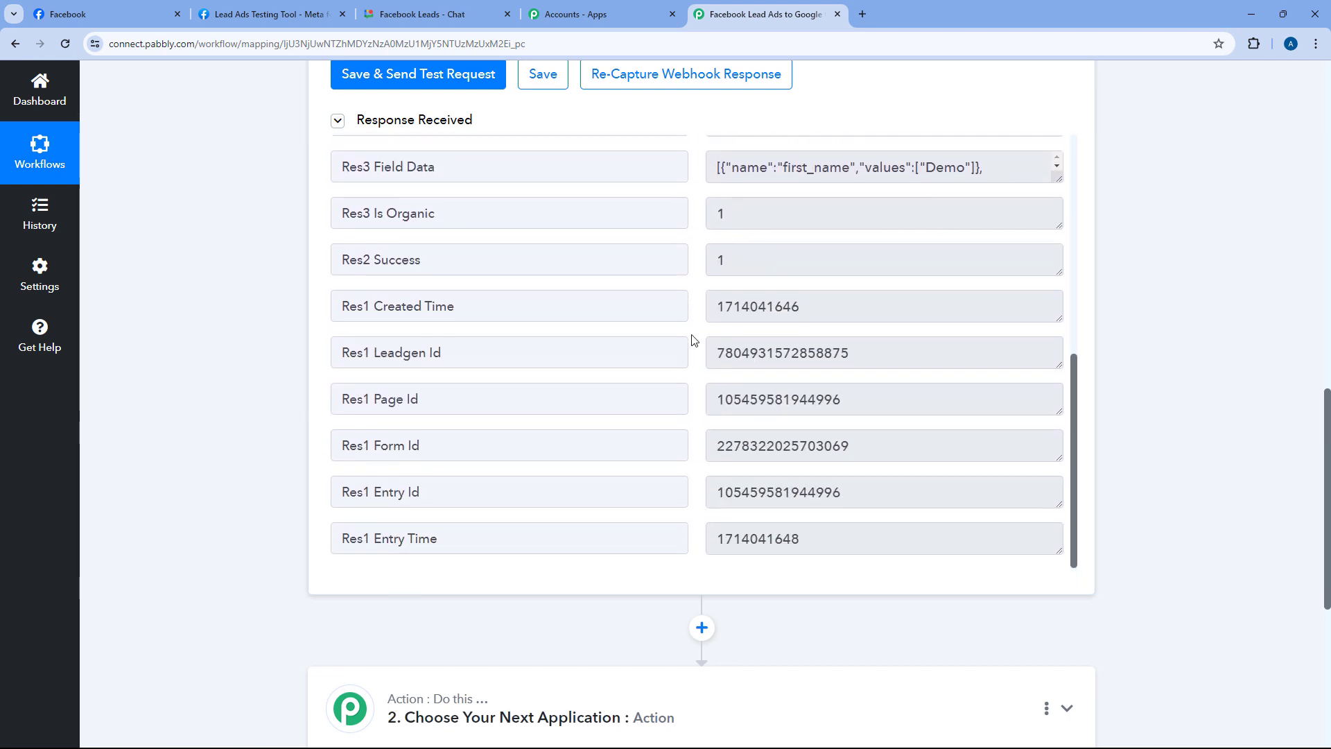
scroll(692, 336, "up", 4)
left_click_drag(921, 299, 704, 309)
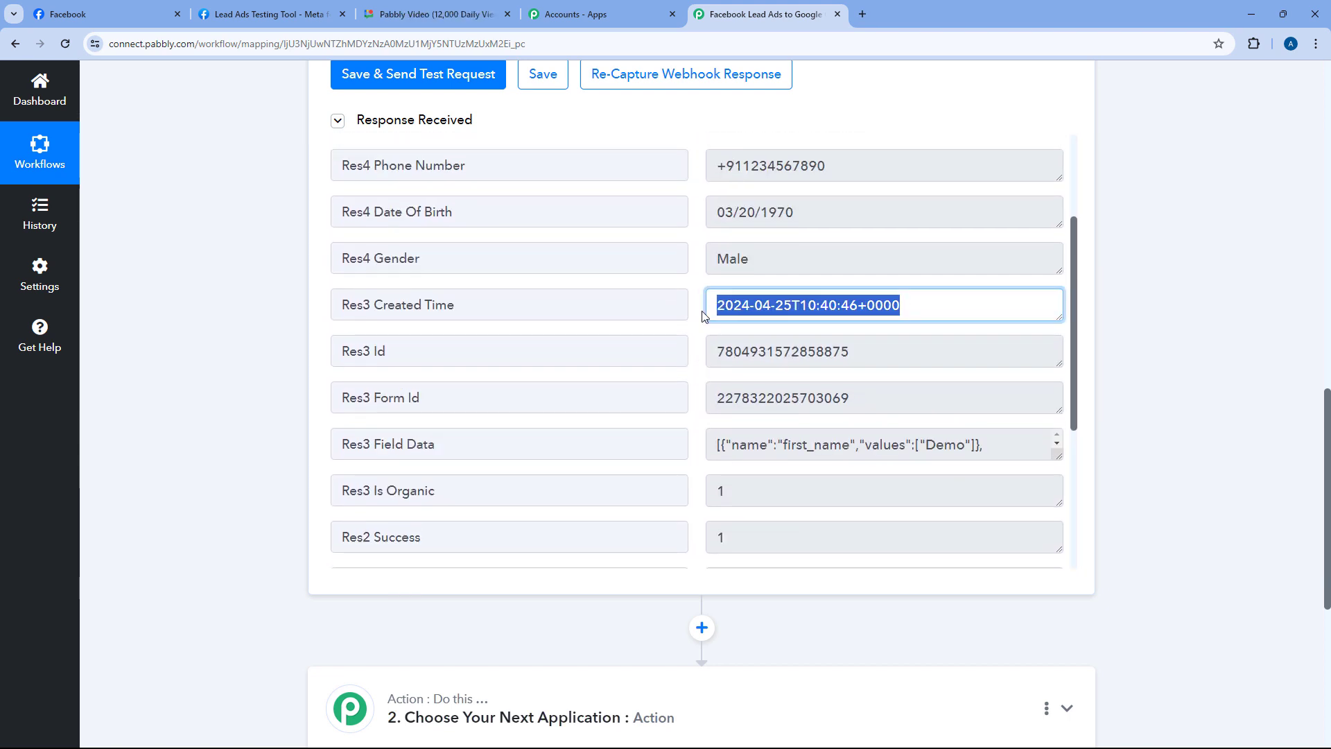
scroll(701, 326, "down", 4)
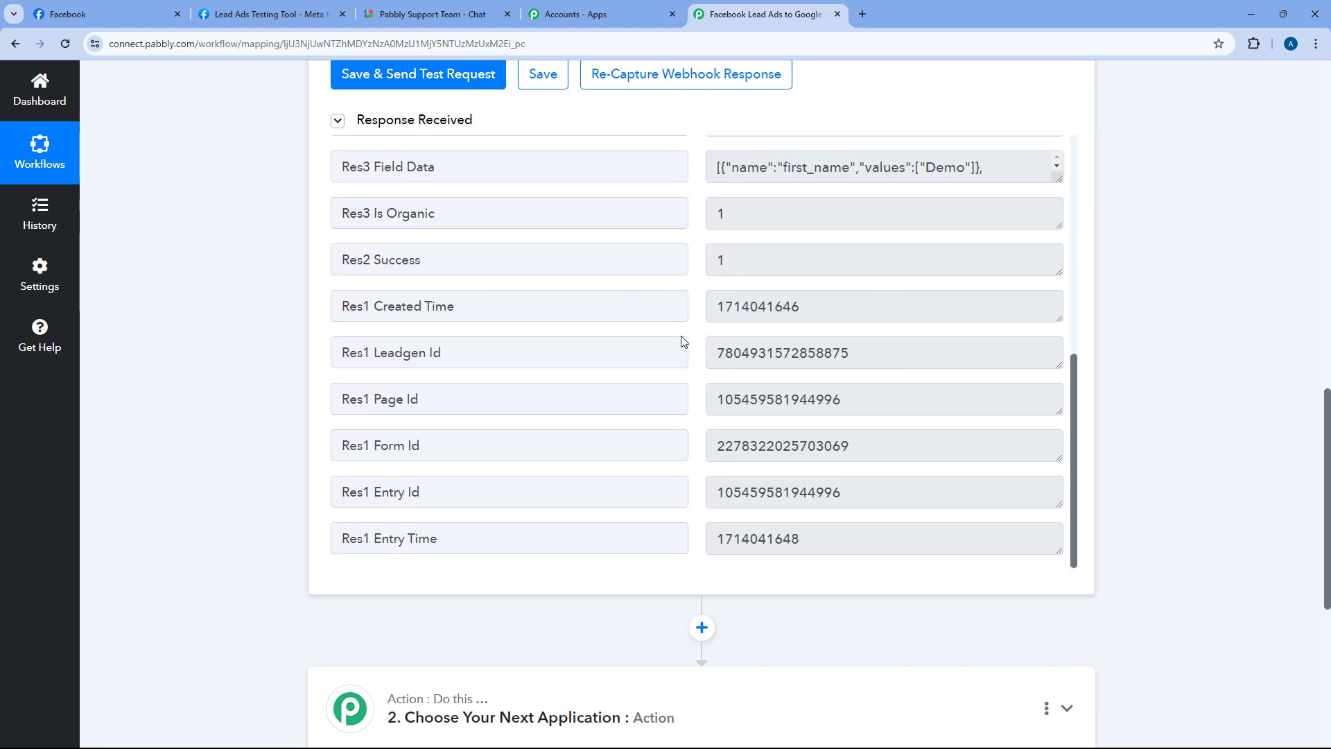
scroll(699, 439, "up", 10)
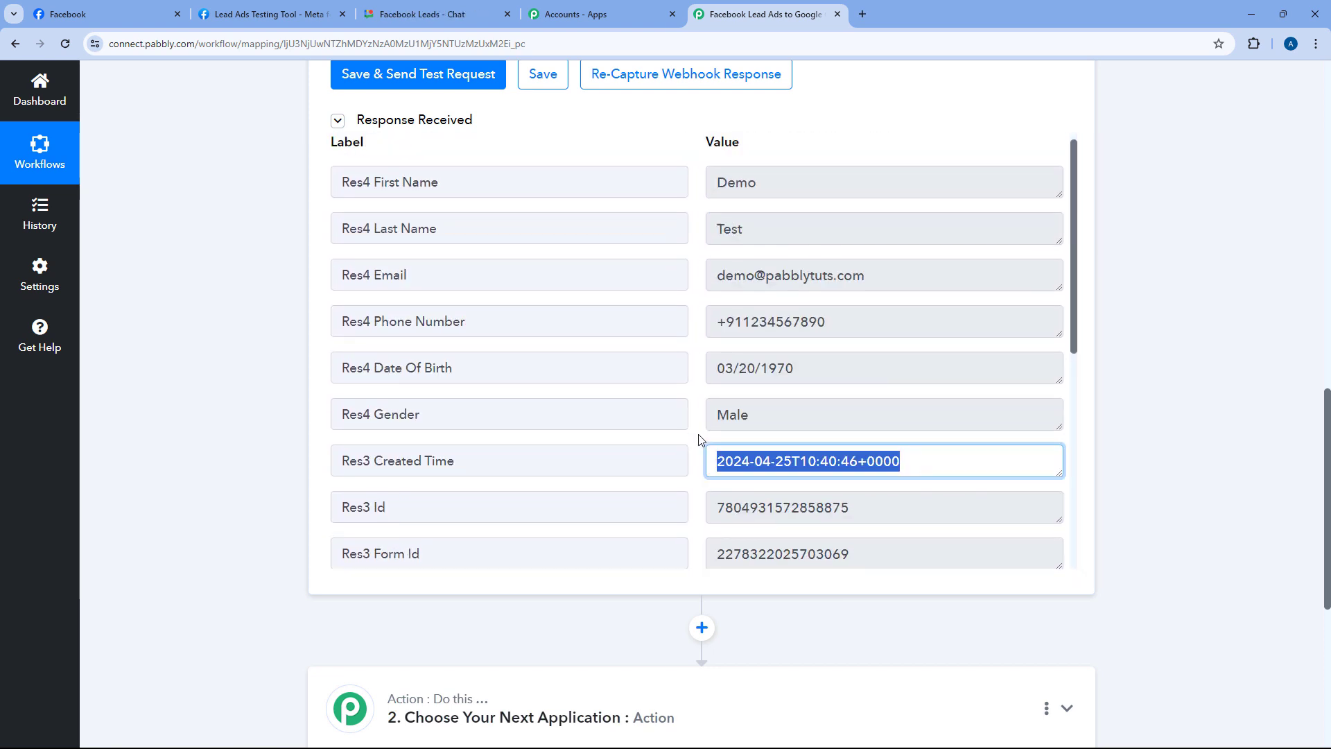
left_click(691, 360)
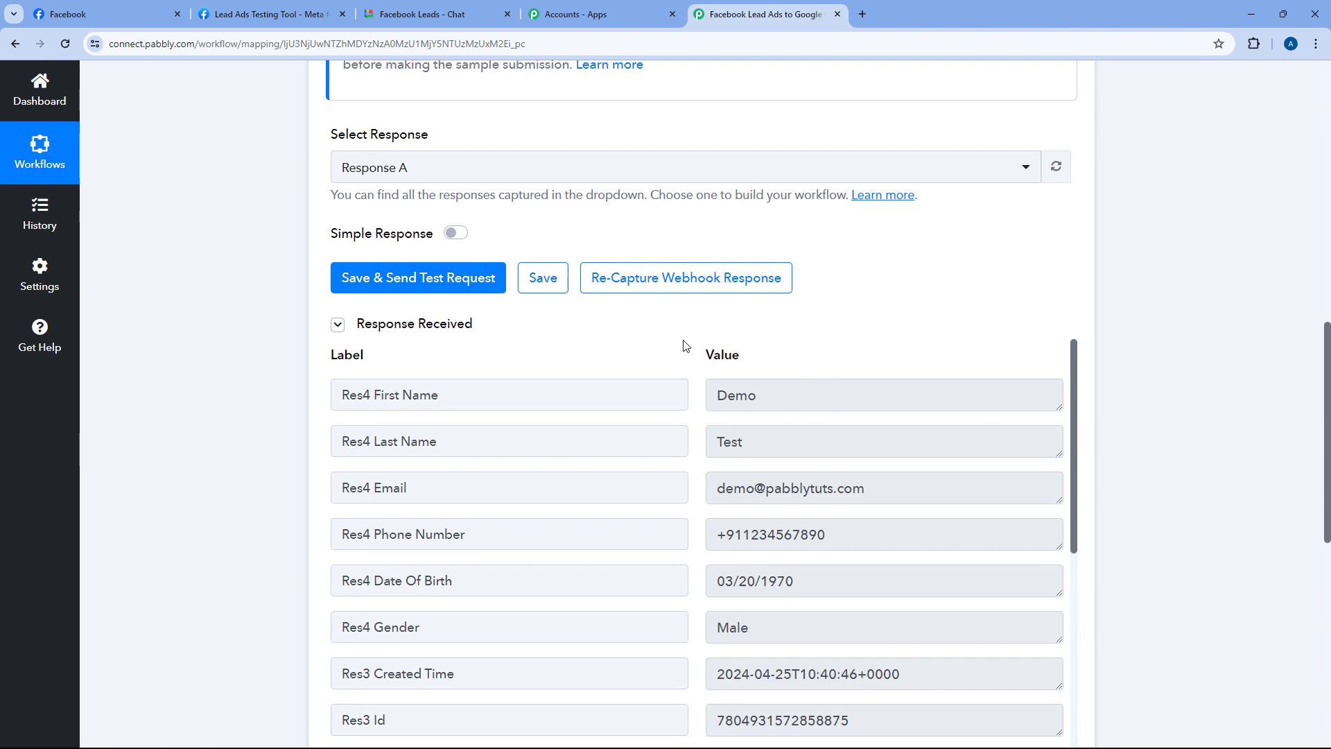
scroll(691, 347, "down", 2)
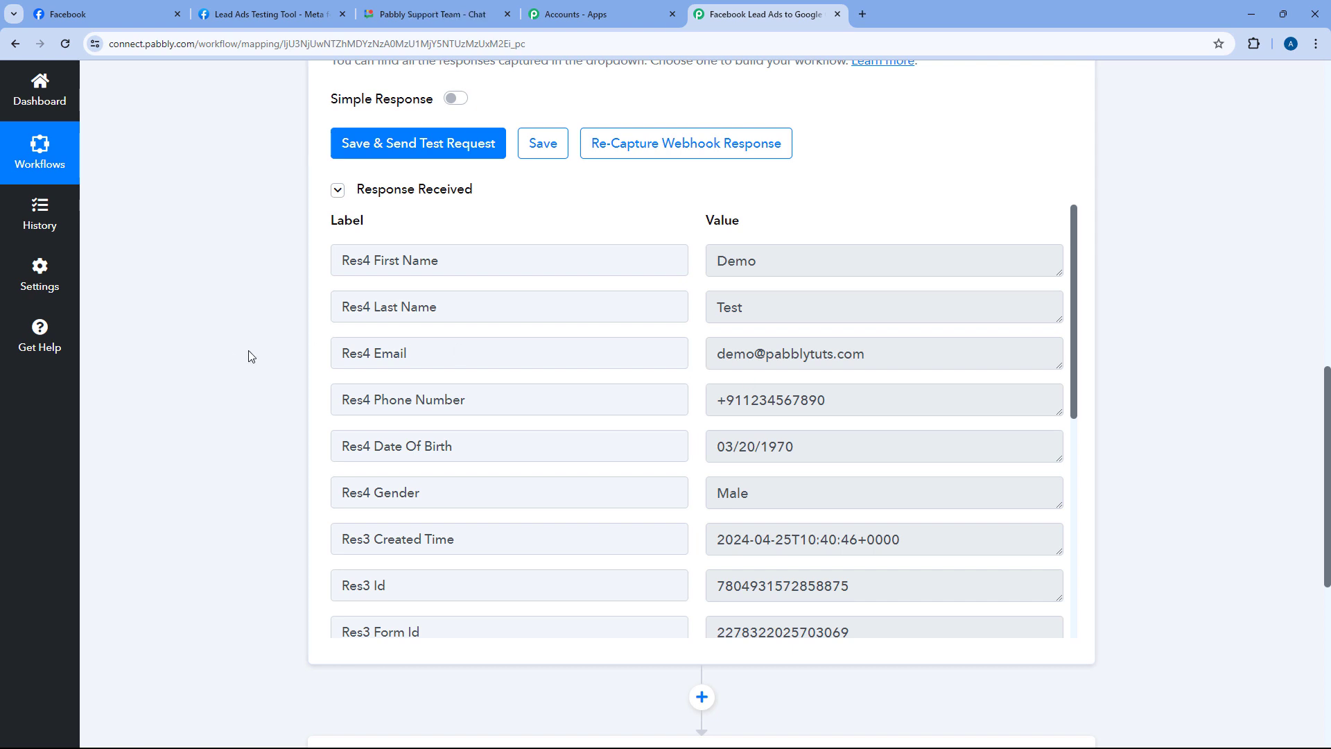
scroll(253, 357, "down", 7)
Expand 'Choose Your Next Application' and search the app list for 'Google Ch'
left_click(508, 299)
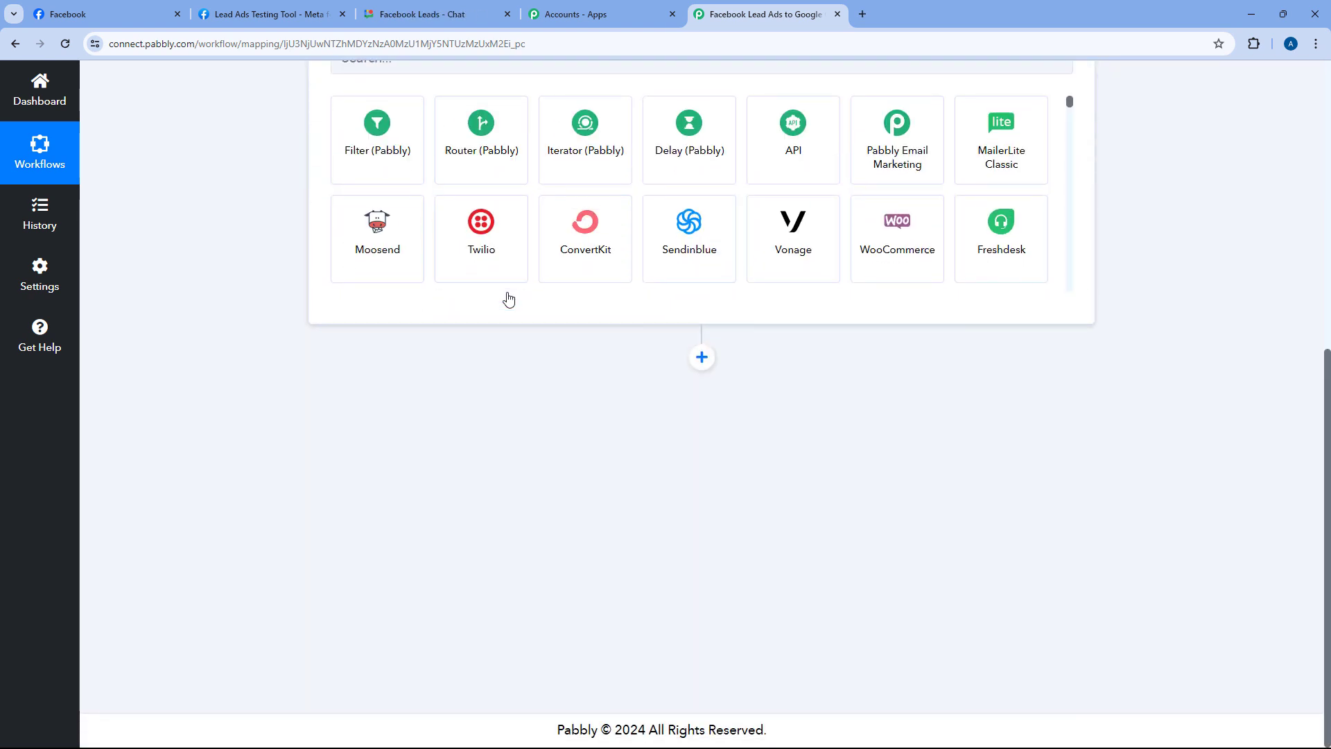
left_click(454, 355)
type("Google Ch")
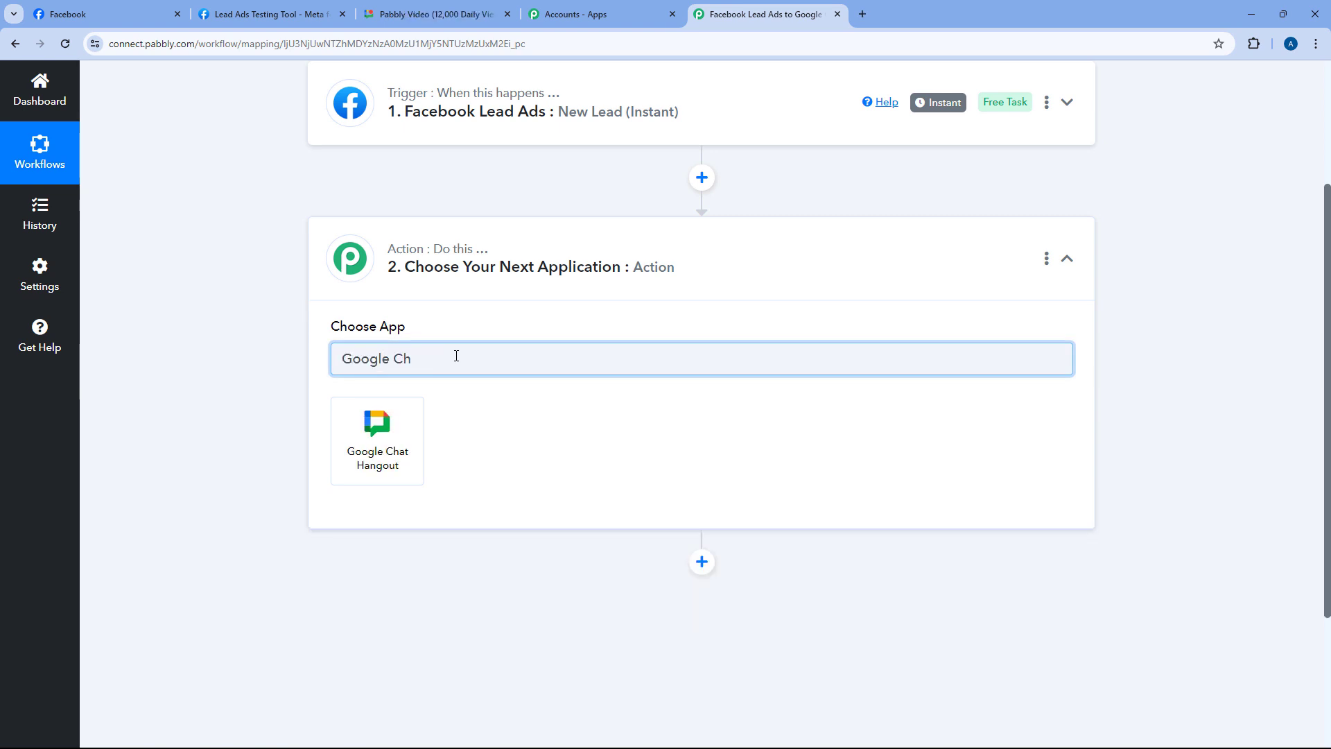
Set the action to Google Chat Hangout Create Message, connect it, then switch to Google Chat
left_click(371, 414)
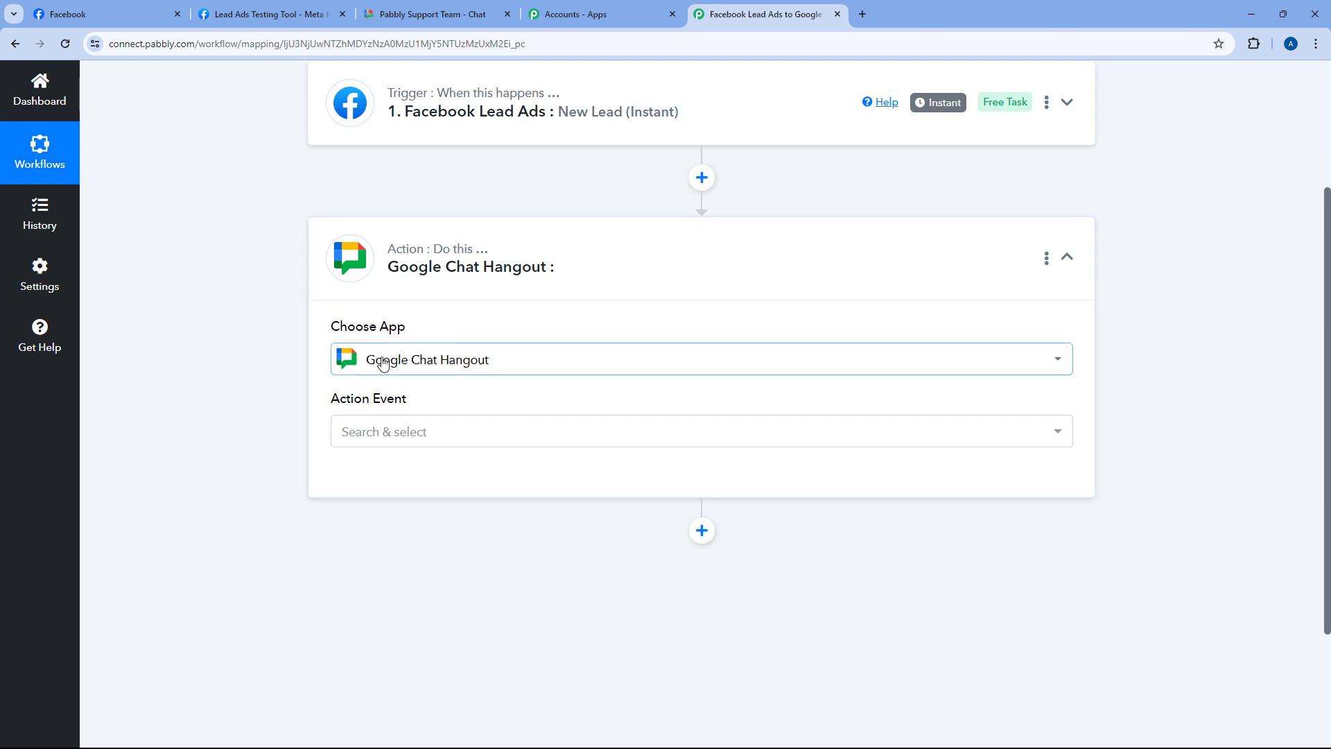
scroll(305, 368, "down", 2)
left_click(467, 297)
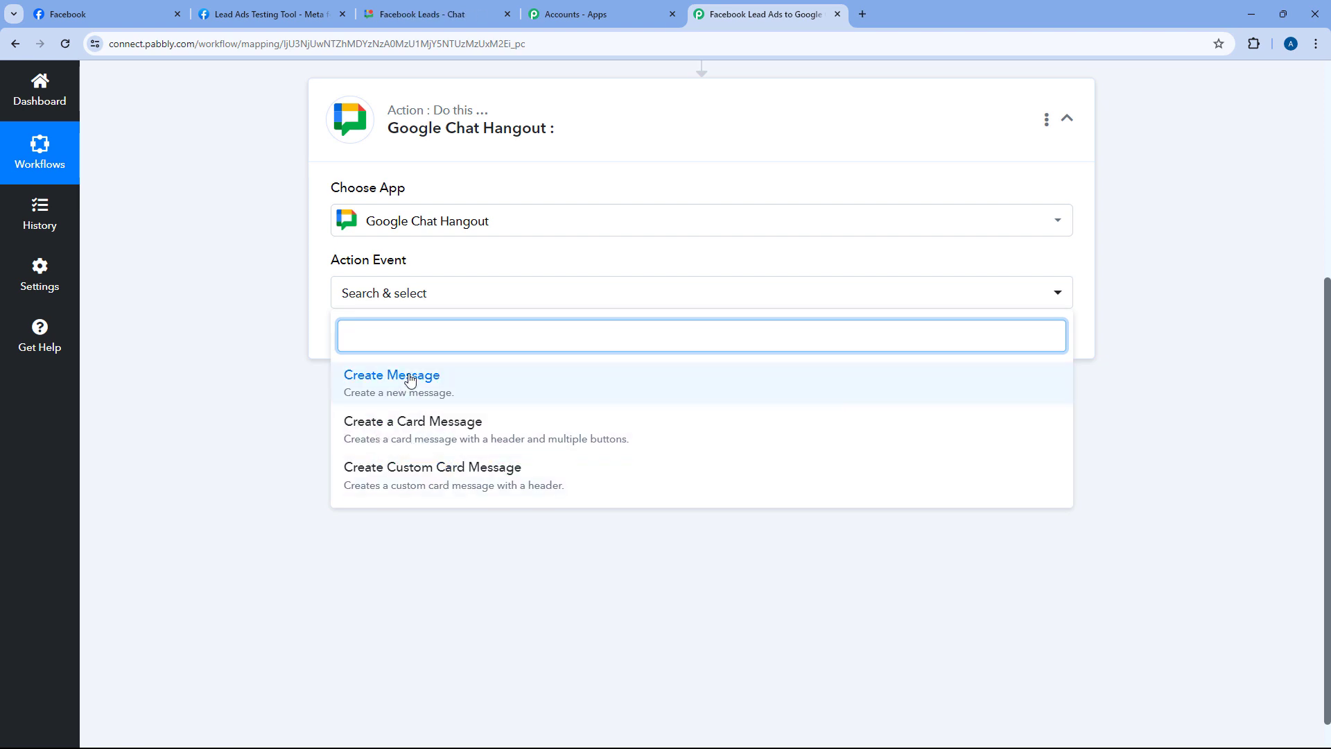
left_click(410, 377)
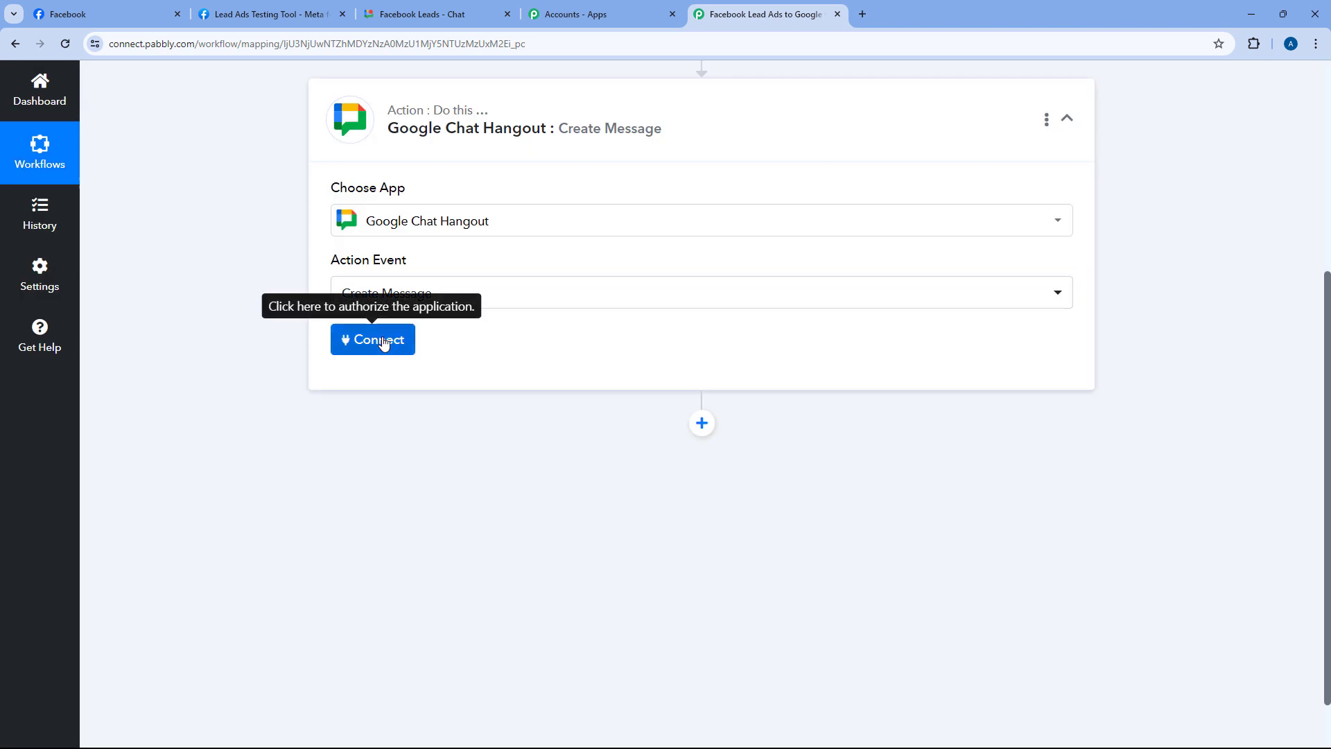
left_click(381, 340)
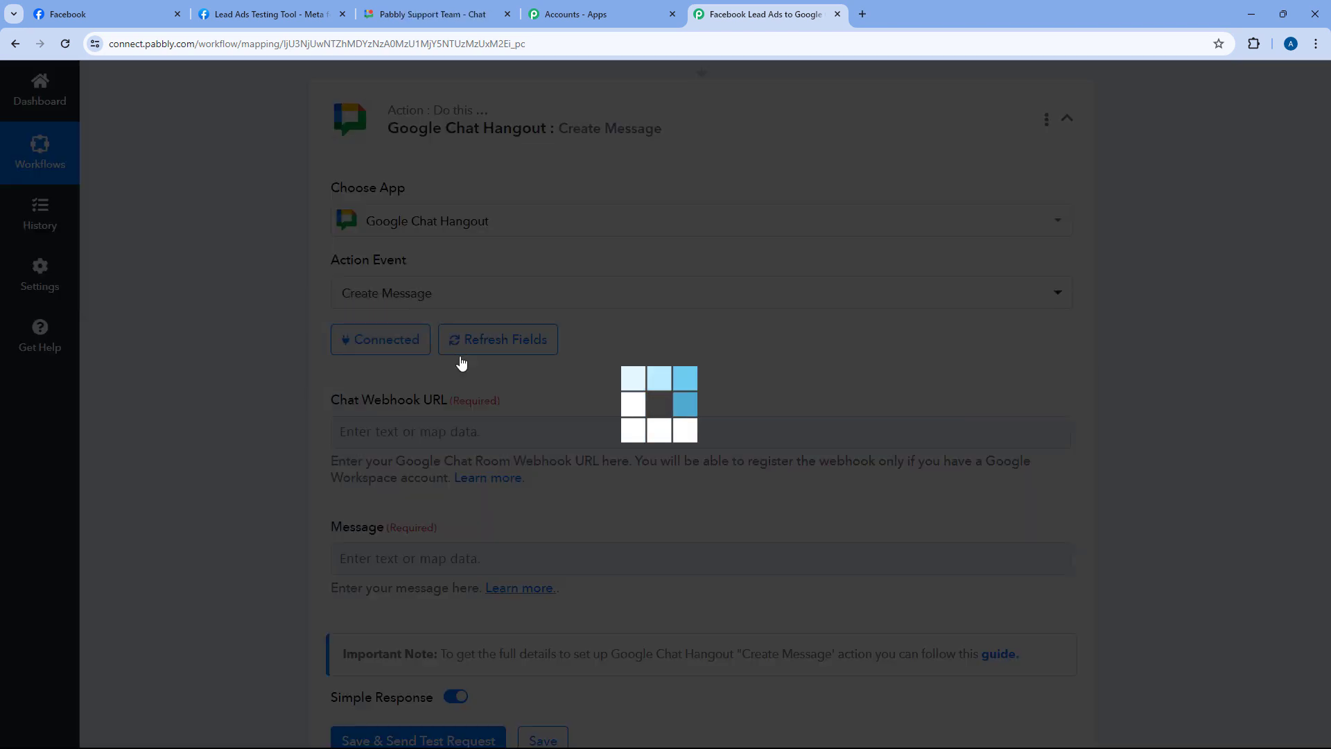
scroll(313, 366, "down", 2)
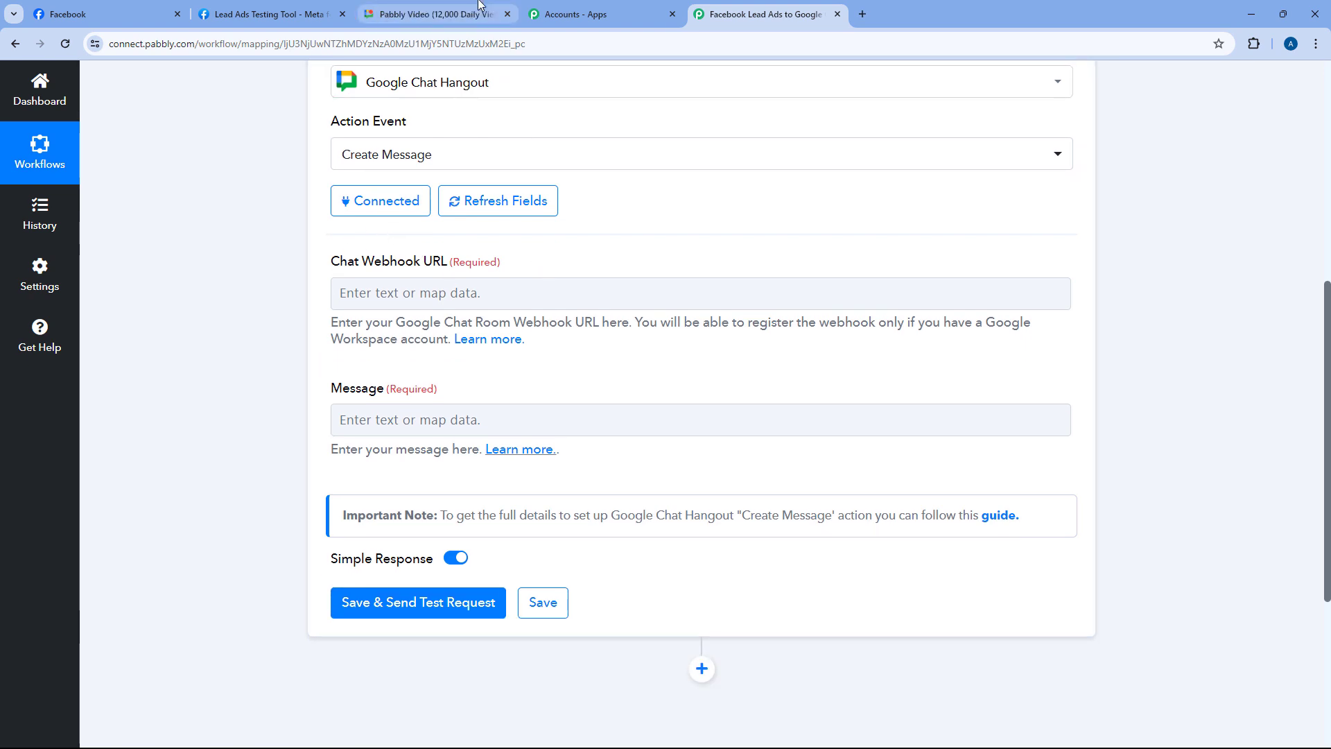
left_click(479, 12)
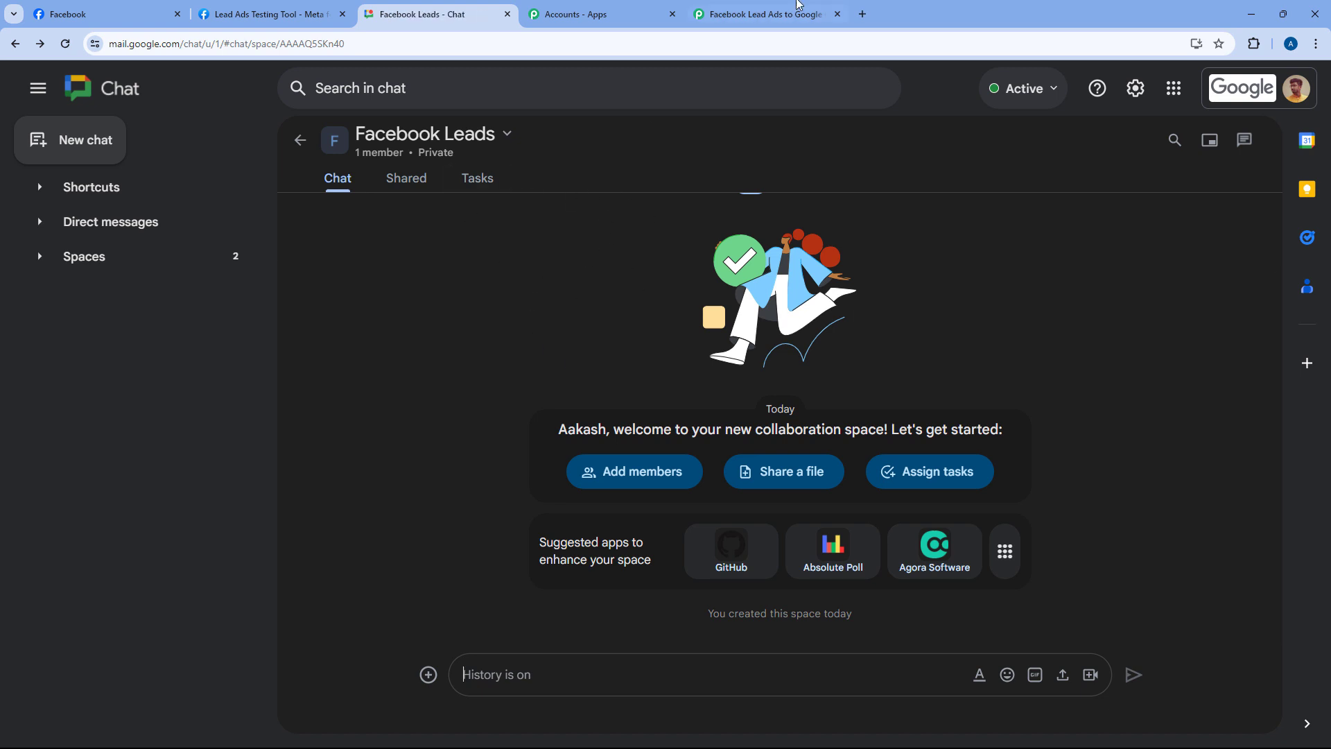
Open the Webhooks section in the Facebook Leads space's Apps & integrations
left_click(763, 14)
left_click(410, 290)
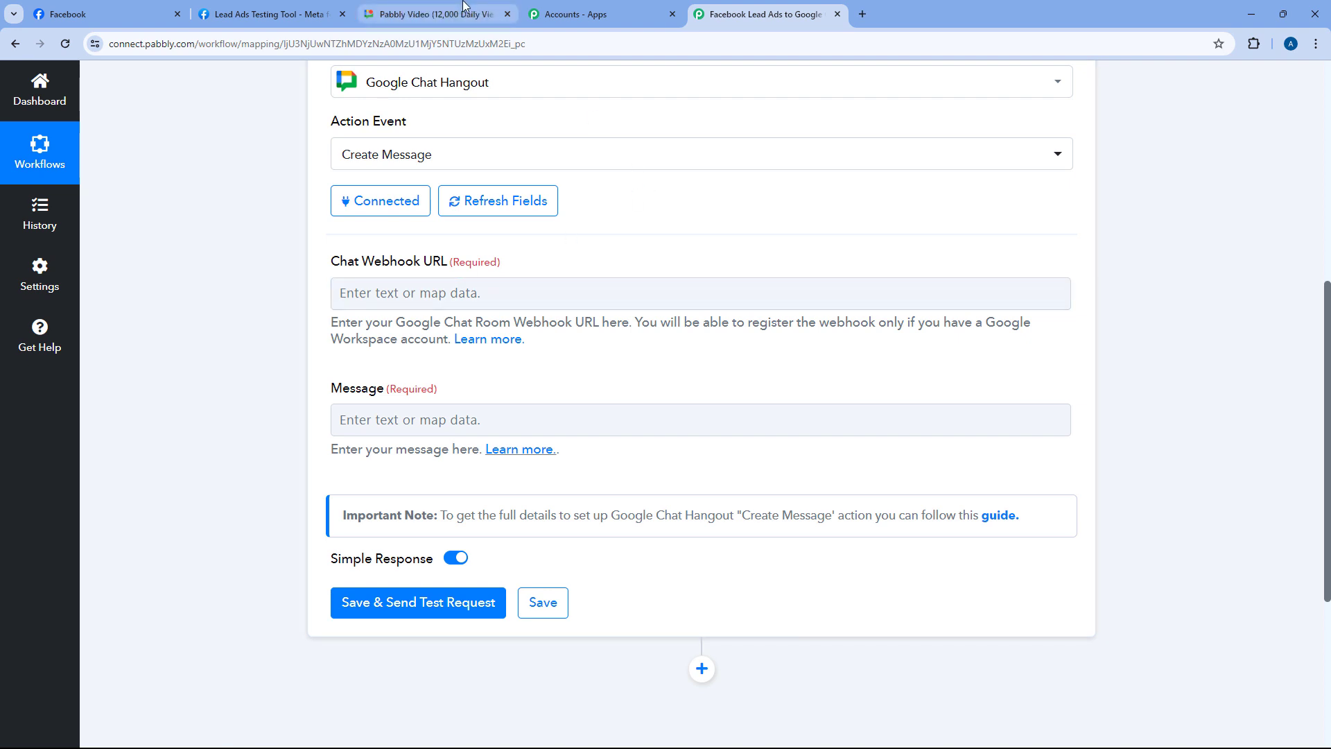
left_click(434, 14)
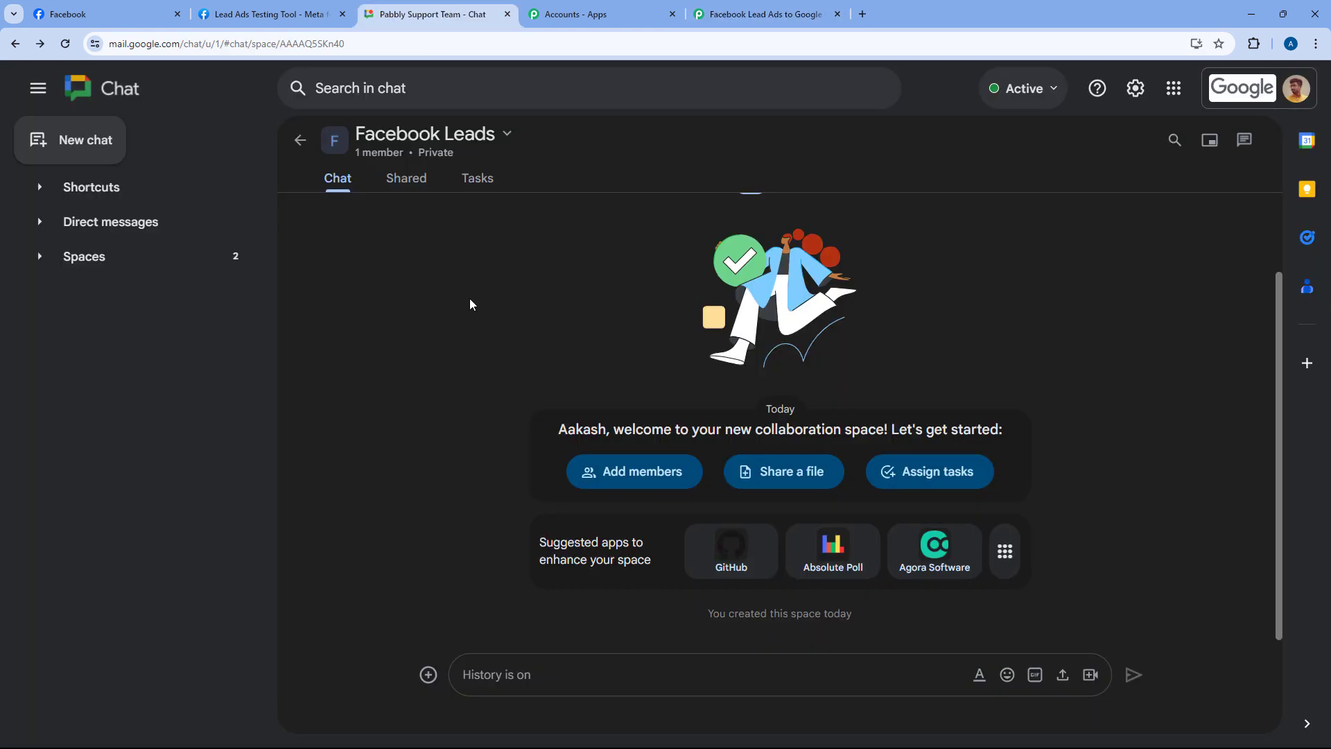
left_click(507, 136)
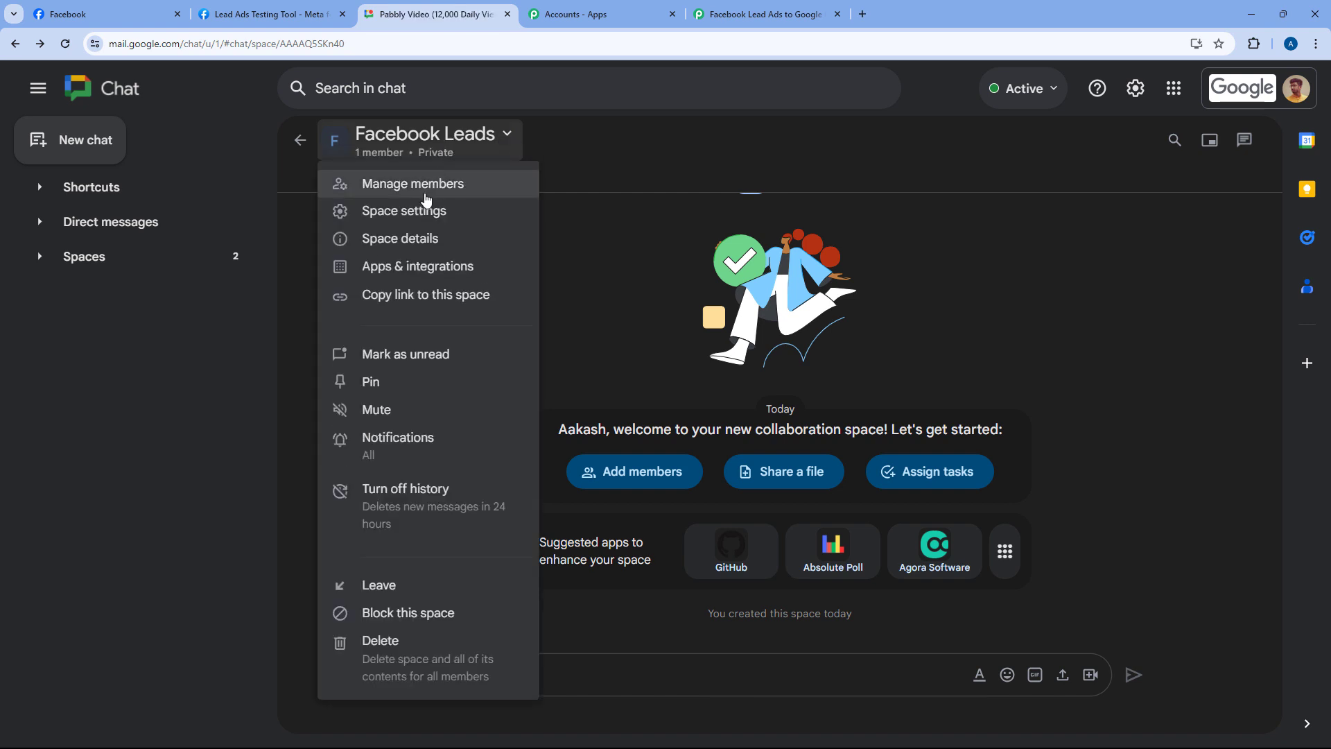
left_click(414, 273)
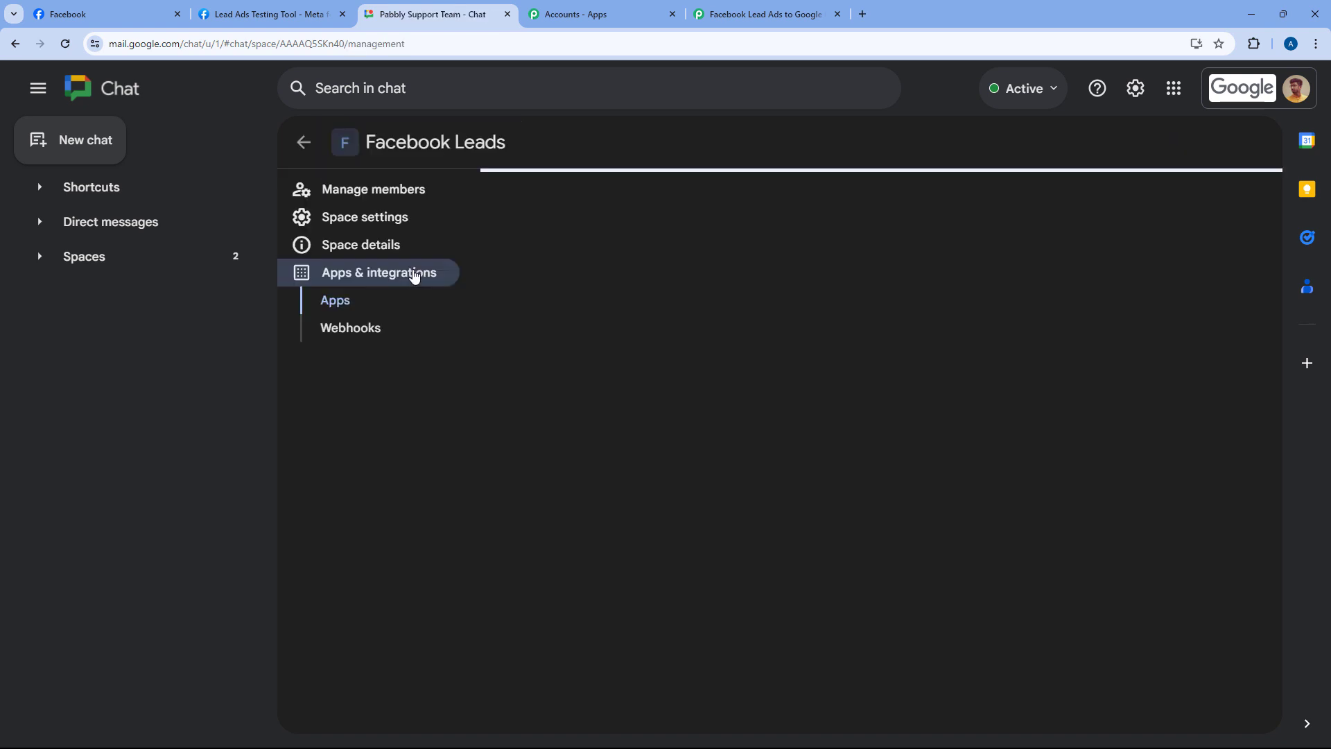
left_click(364, 333)
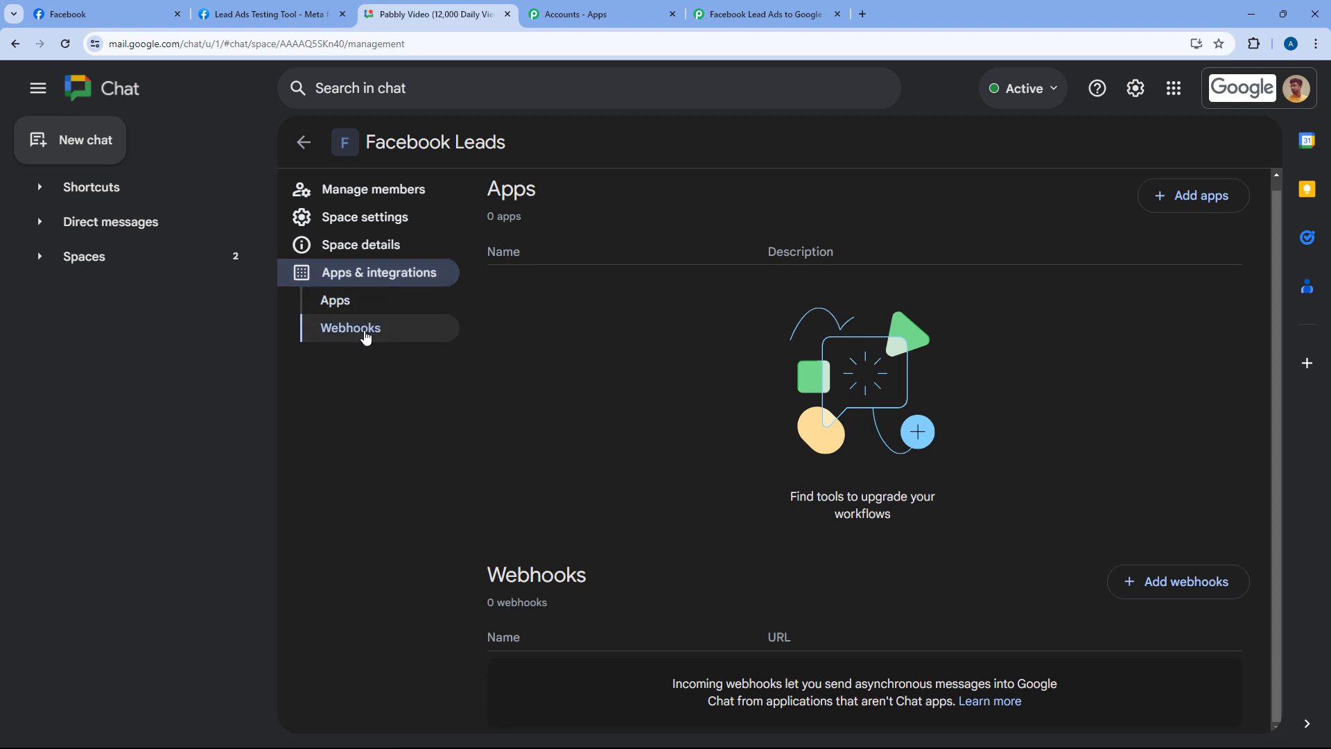
Add and save an incoming webhook named 'Pabbly Connect'
left_click(1154, 584)
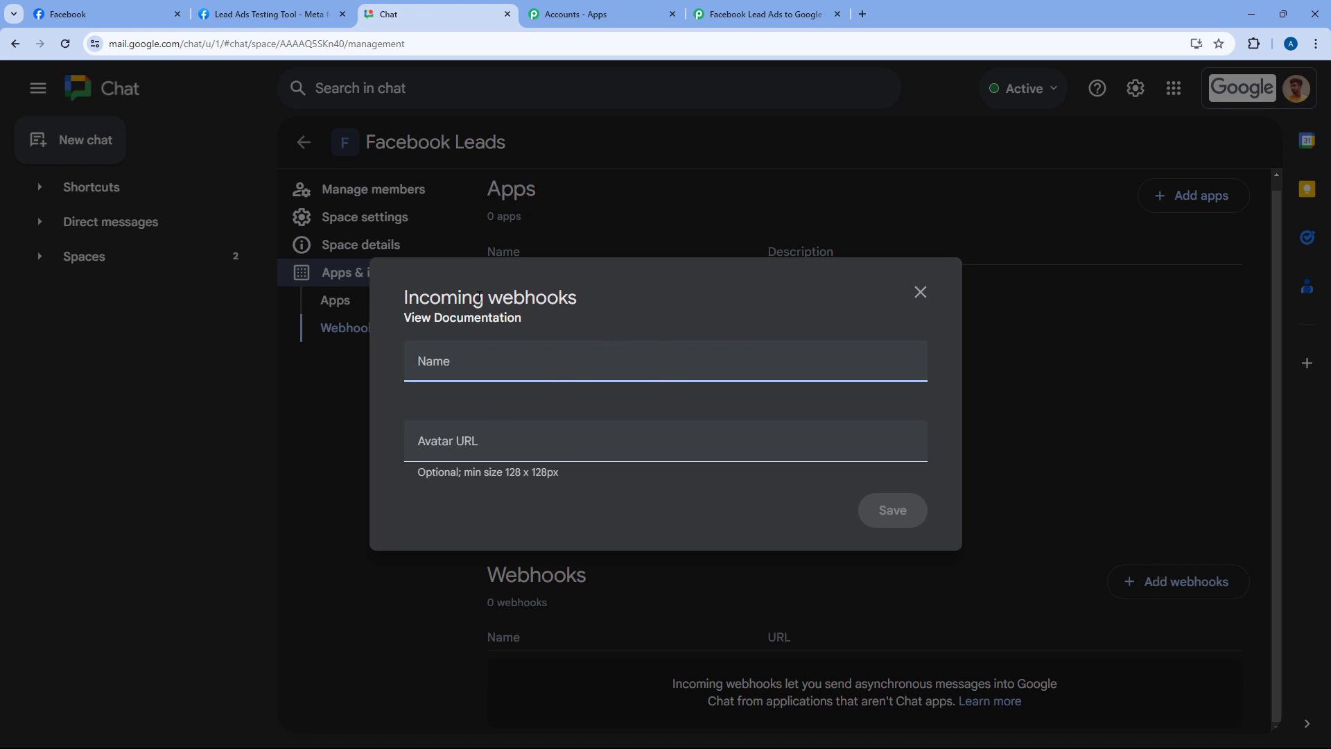
left_click_drag(404, 301, 578, 299)
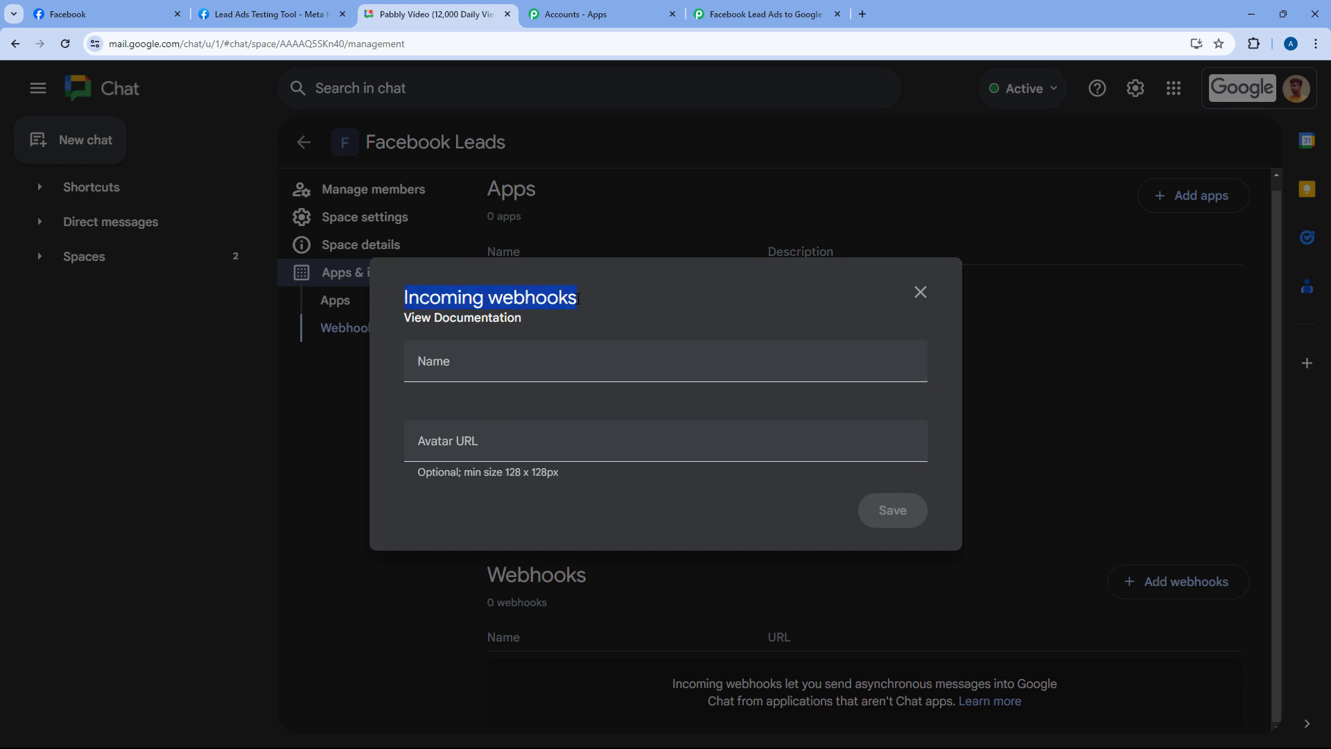
left_click(446, 363)
type("Pa")
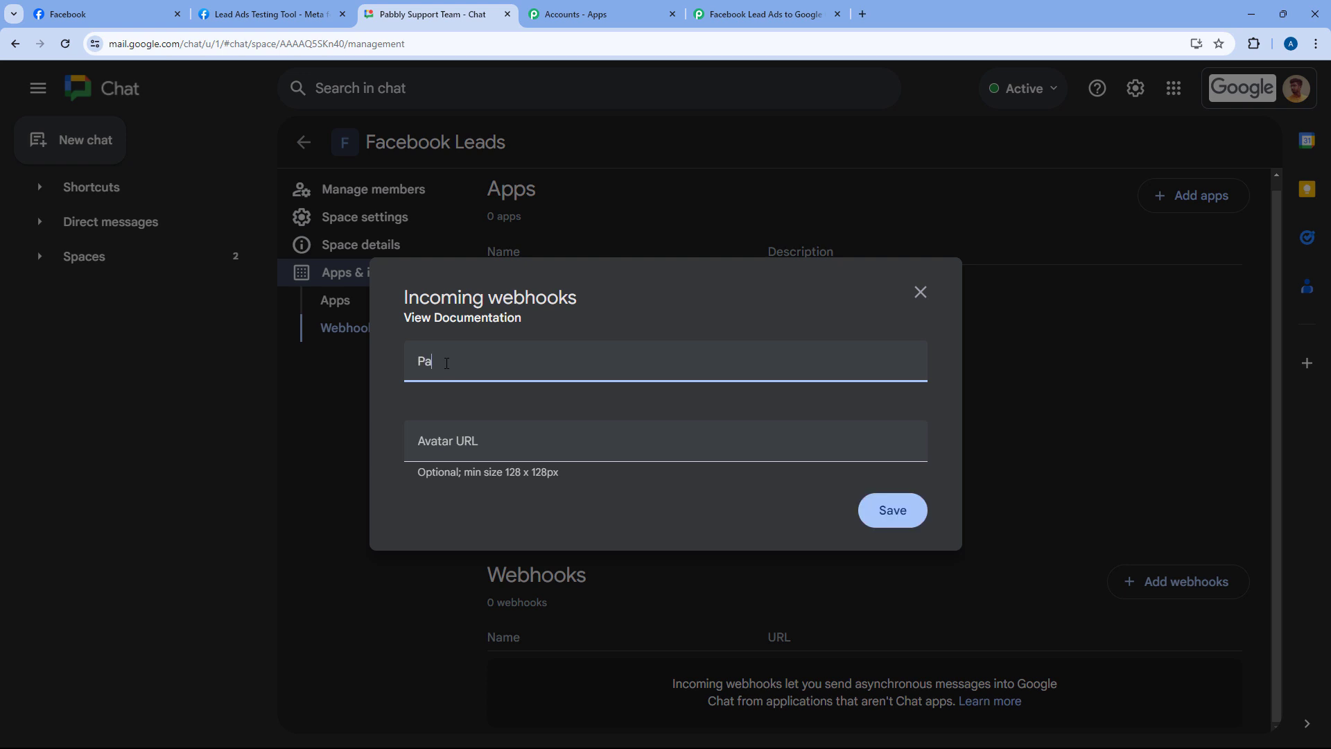
type("bbly Connect")
left_click(904, 509)
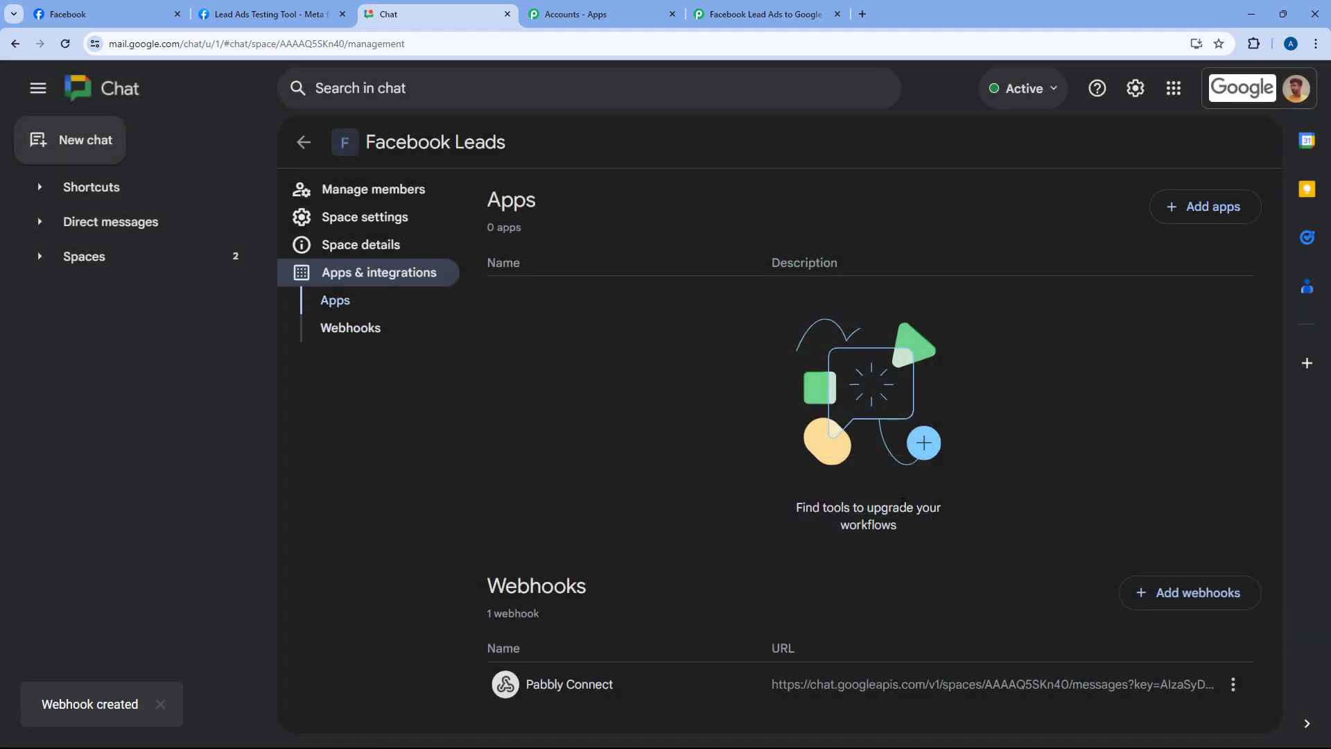
Copy the Pabbly Connect webhook's link and bring up paste options in Pabbly's Chat Webhook URL field
left_click(1235, 685)
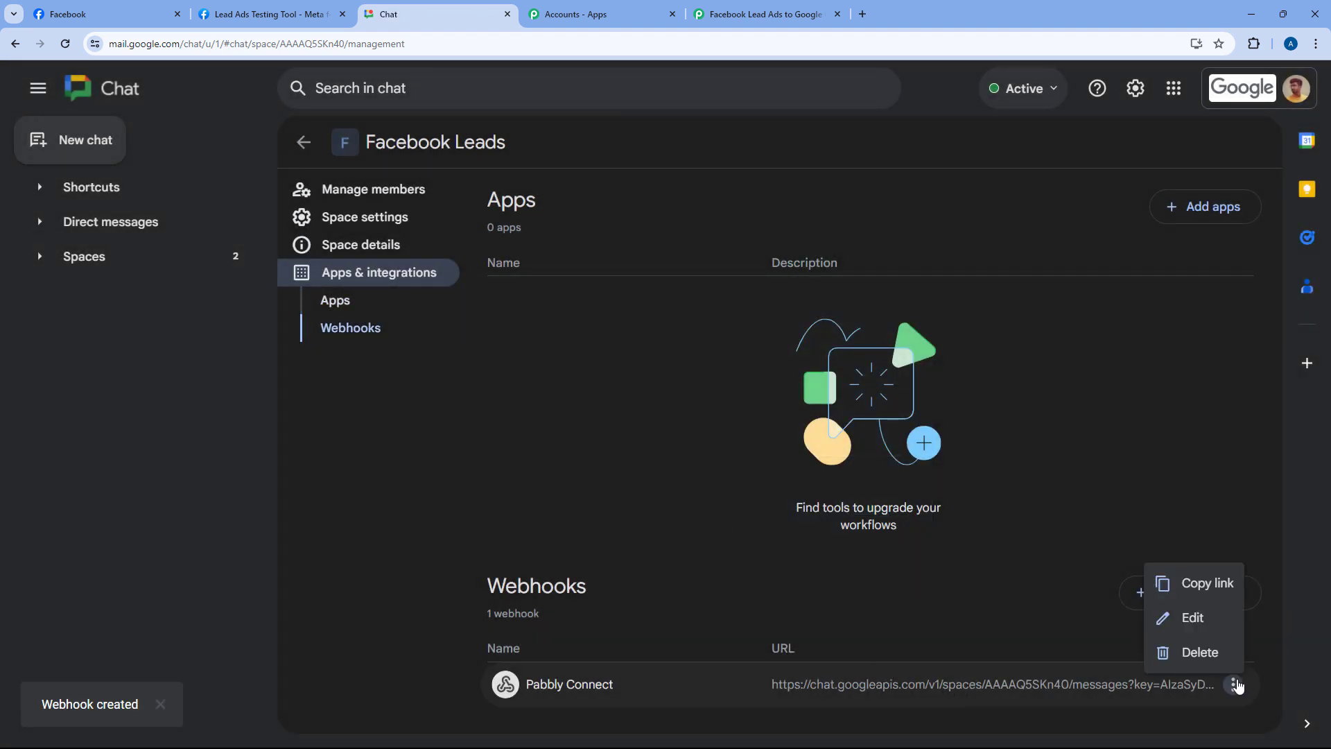
left_click(1204, 586)
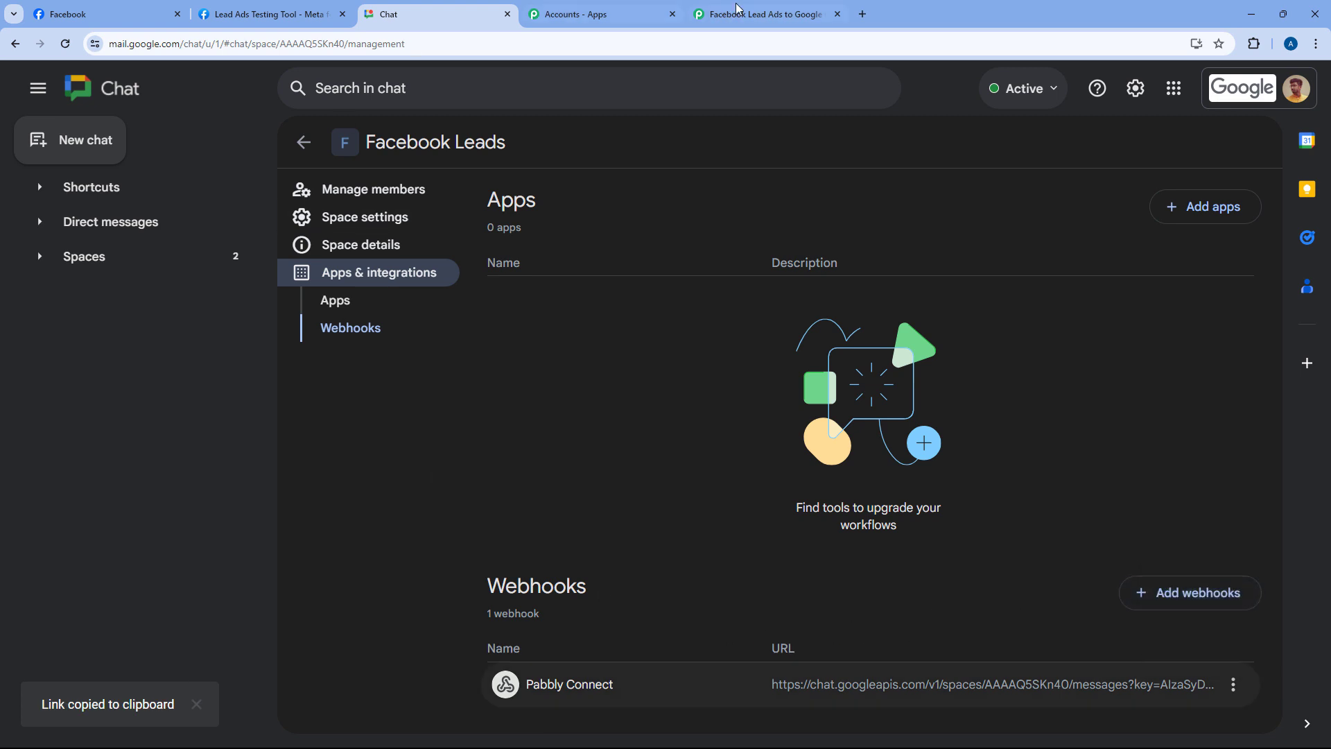
left_click(763, 14)
right_click(423, 297)
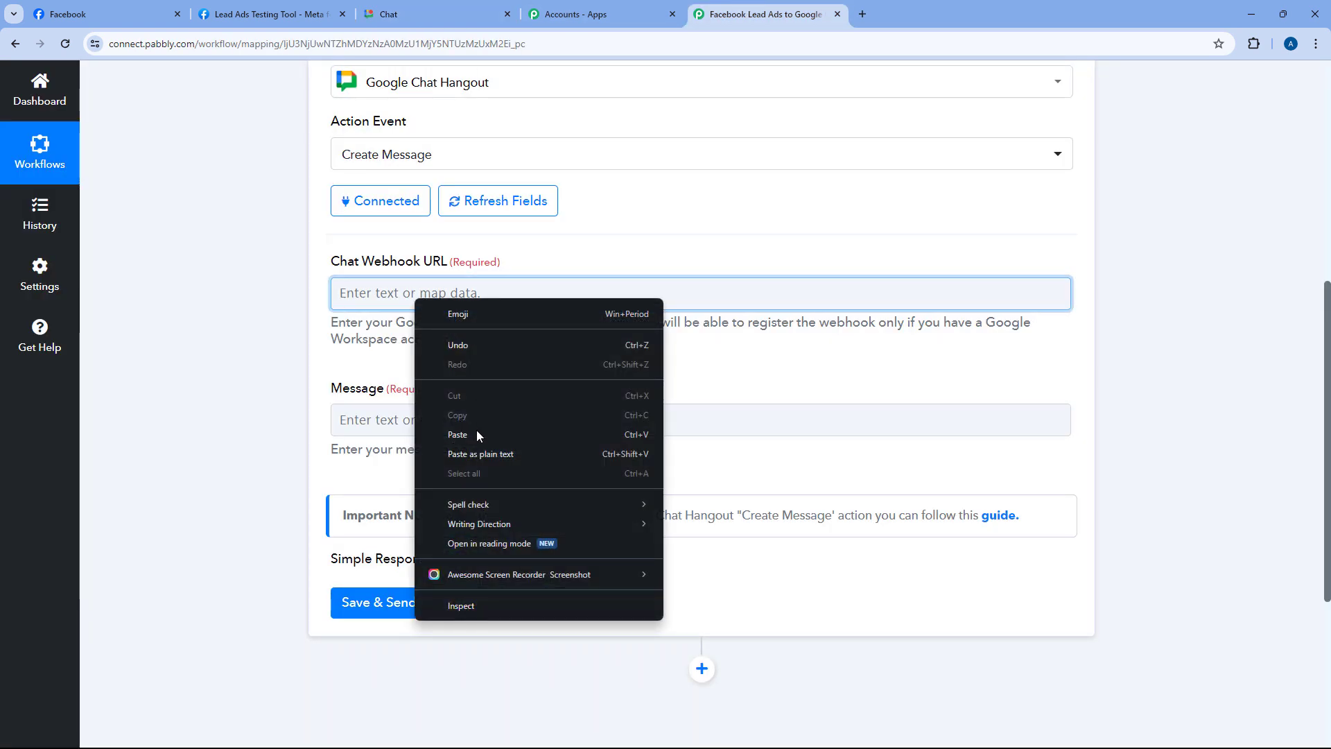
Paste the copied webhook link into Chat Webhook URL, then place the cursor in Message
left_click(477, 434)
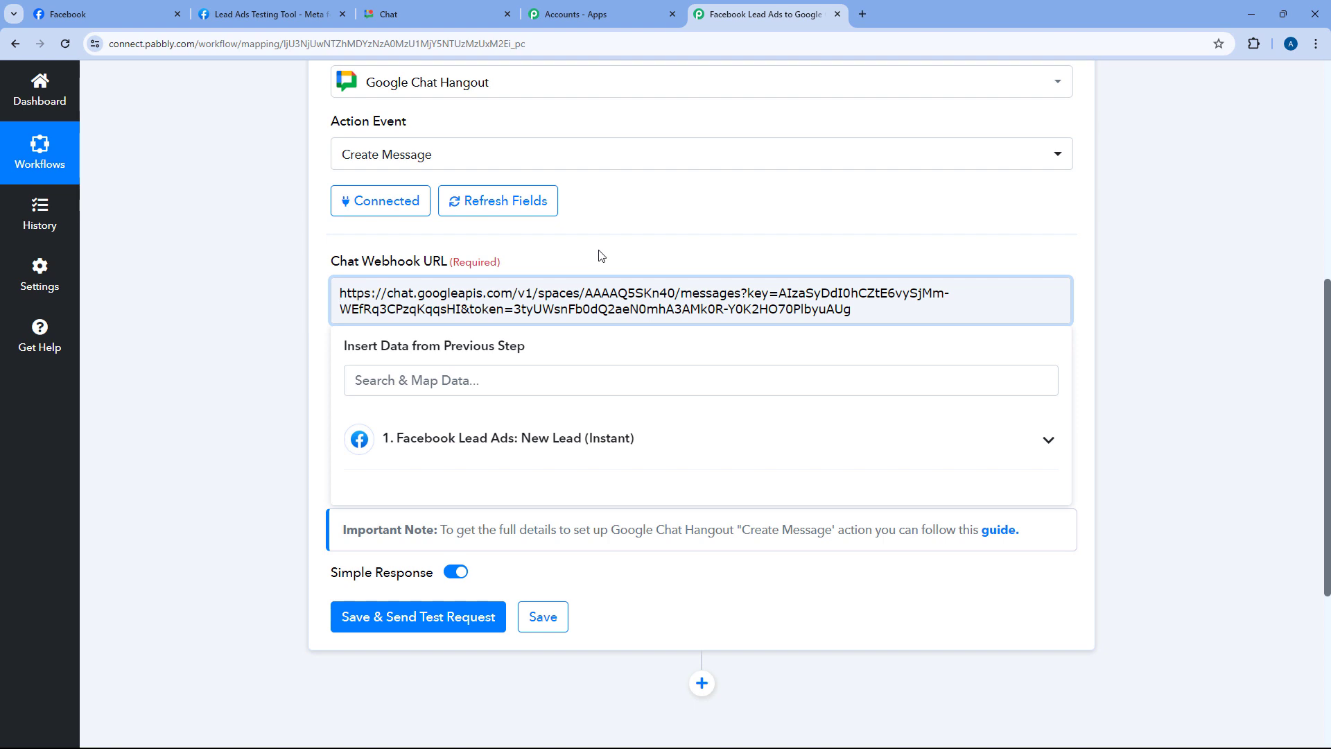
left_click(601, 256)
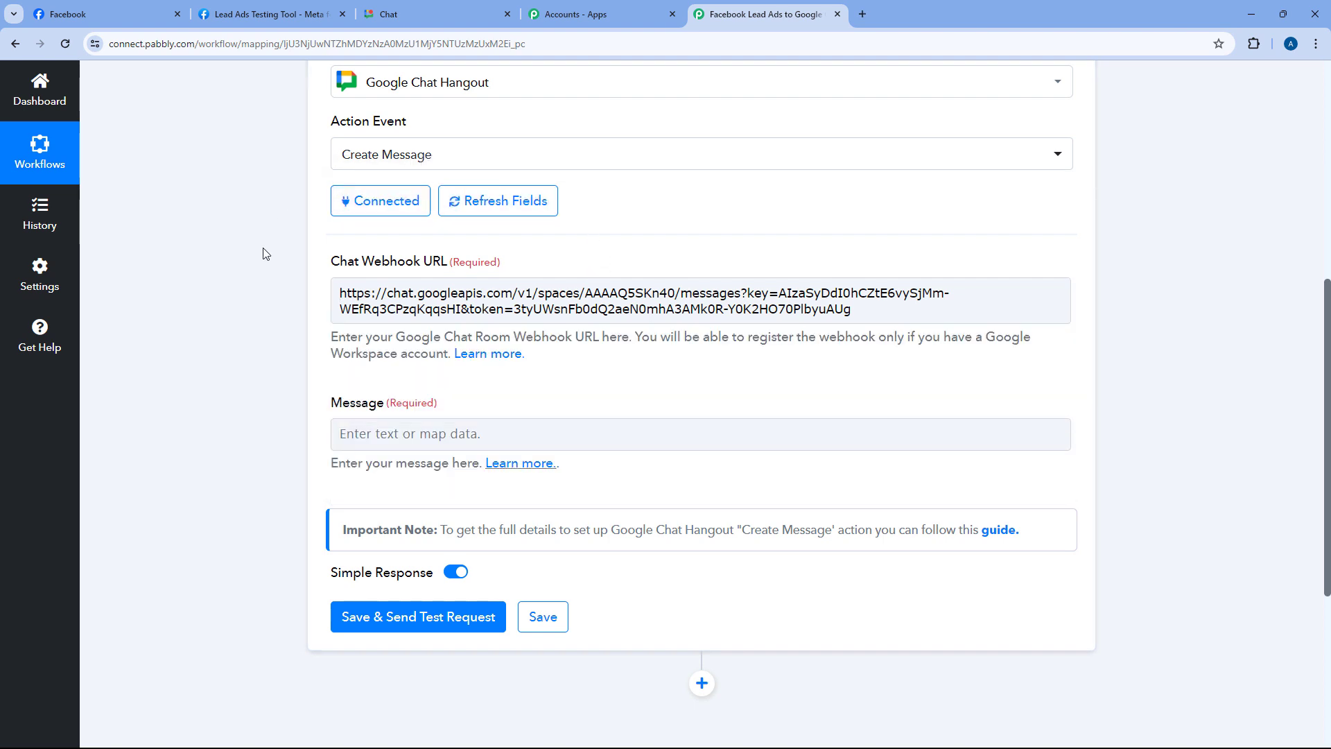
left_click(436, 14)
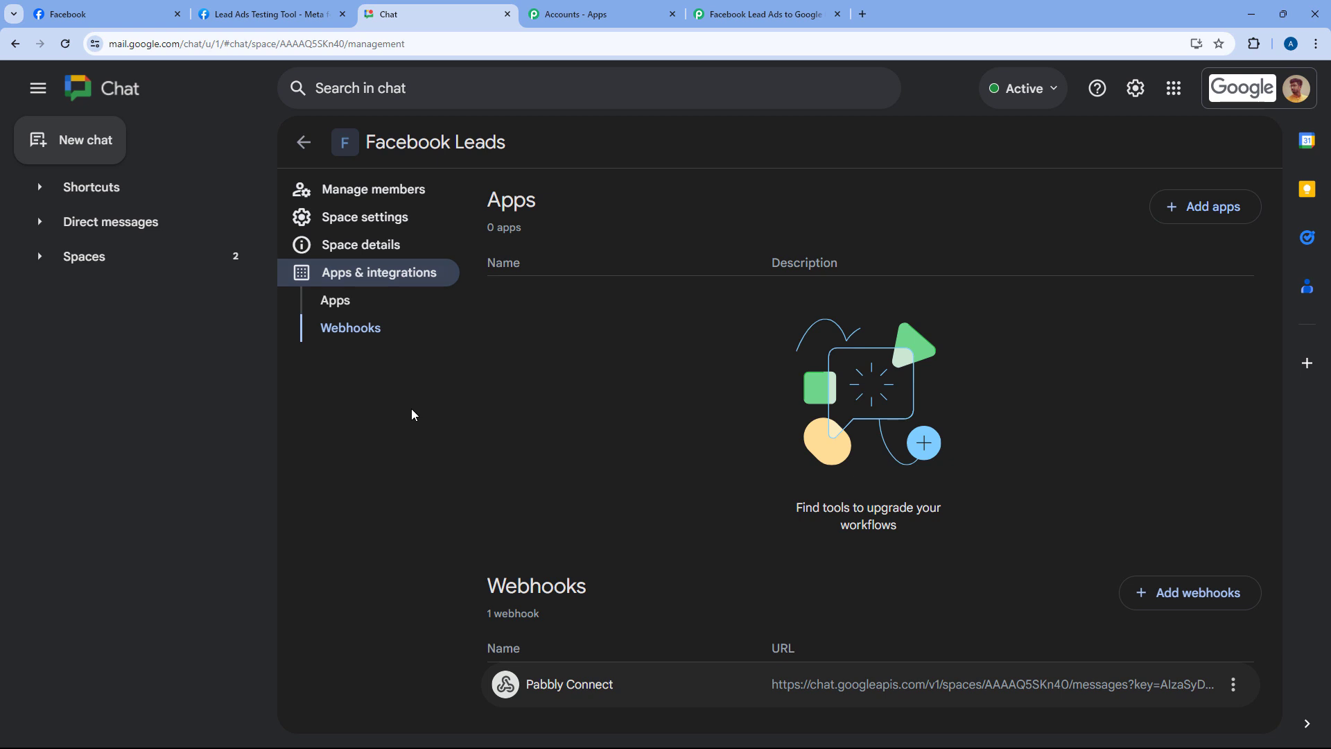
left_click(762, 14)
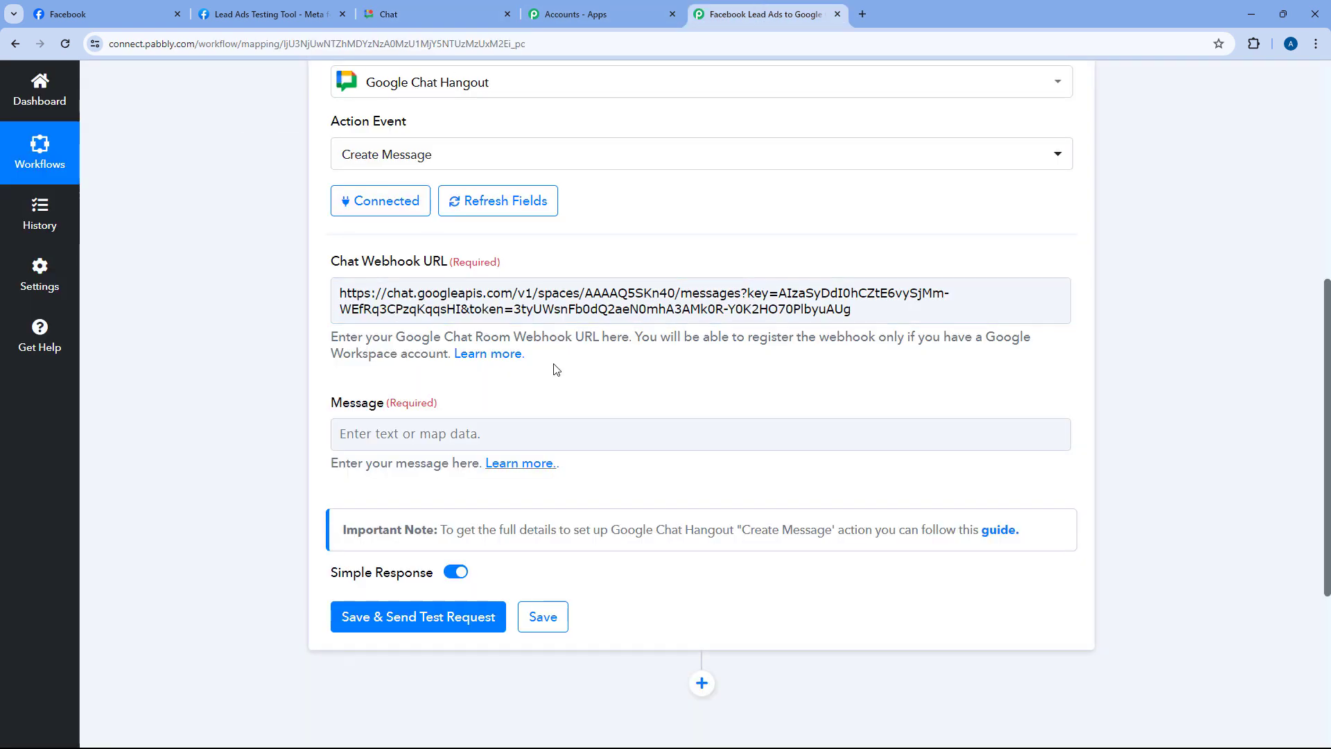
scroll(650, 294, "down", 2)
left_click(402, 296)
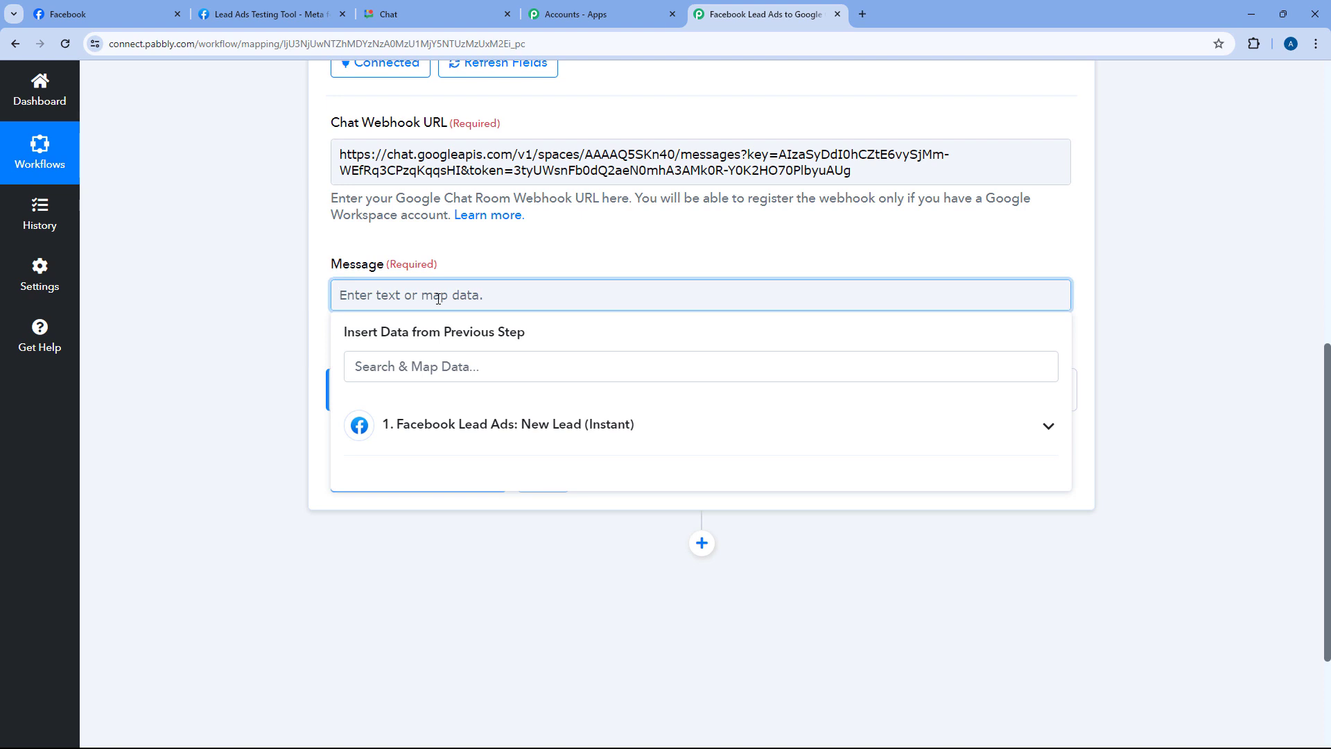
Type 'Hello Team,' and 'We have receivd a new lead from Facebook Lead Ads:' on separate lines
type("Hello Team,")
key("Return")
type("We have receivd a new lead from Facebook Lead Ads:")
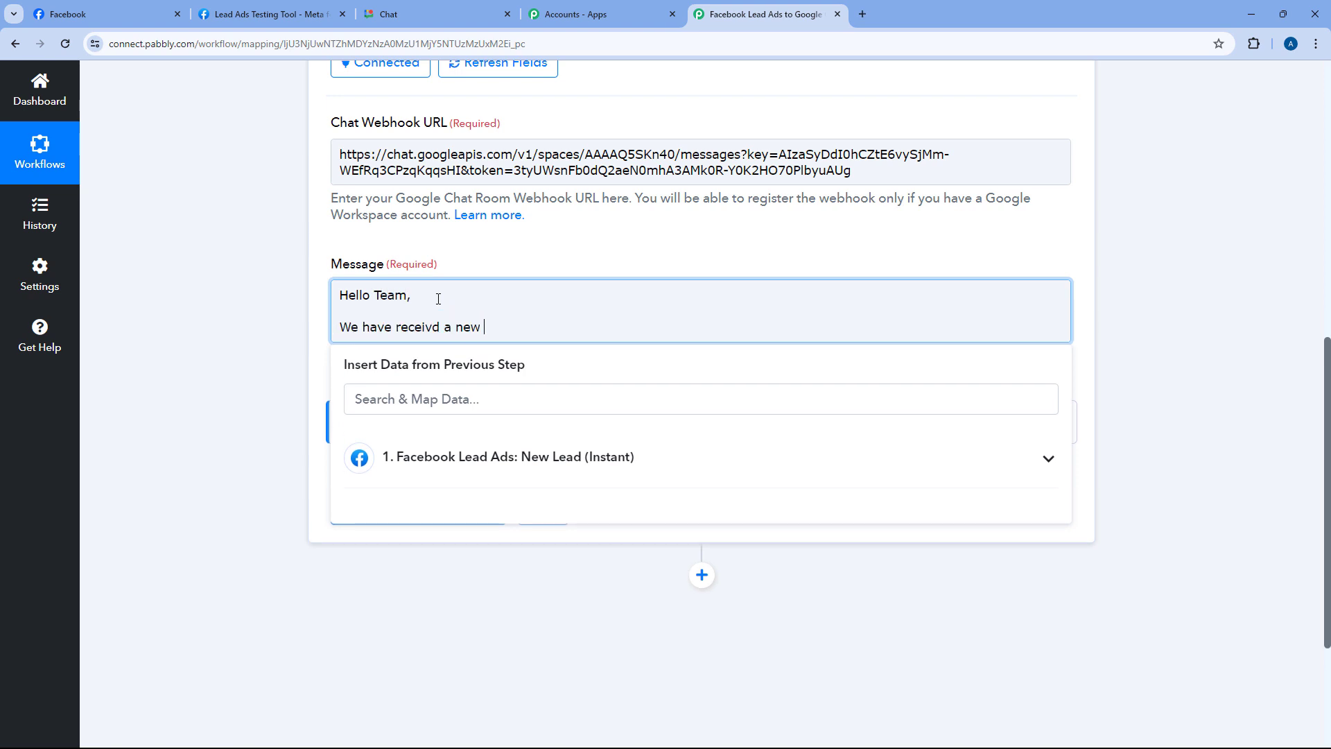
key("Return")
key("Return")
Add the labels Name:, Email:, Mobile No.:, Date of Birth: and Gender: on separate lines
type("Name:")
key("Return")
type("Email:")
key("Return")
type("Mobile No.\":")
key("BackSpace")
key("BackSpace")
type(":")
key("Return")
type("Date of Birth:")
key("Return")
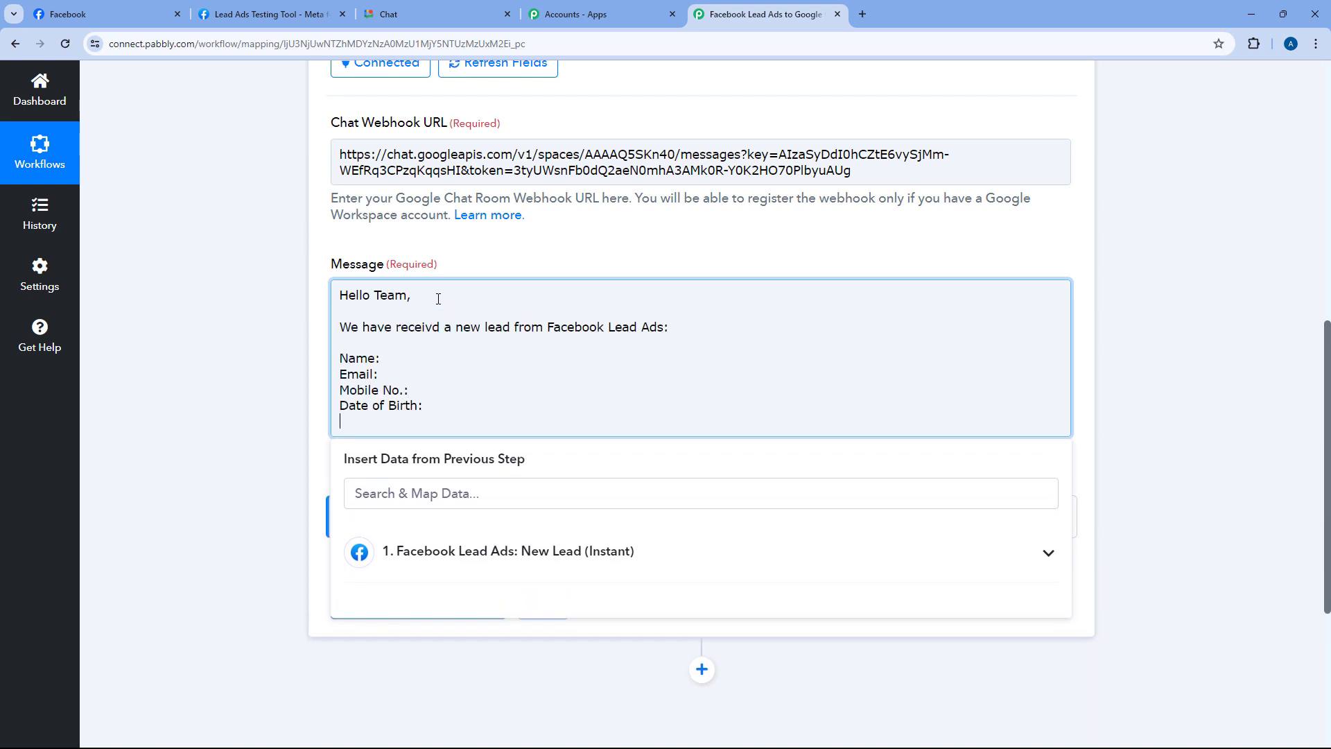
type("Gender:")
left_click(394, 360)
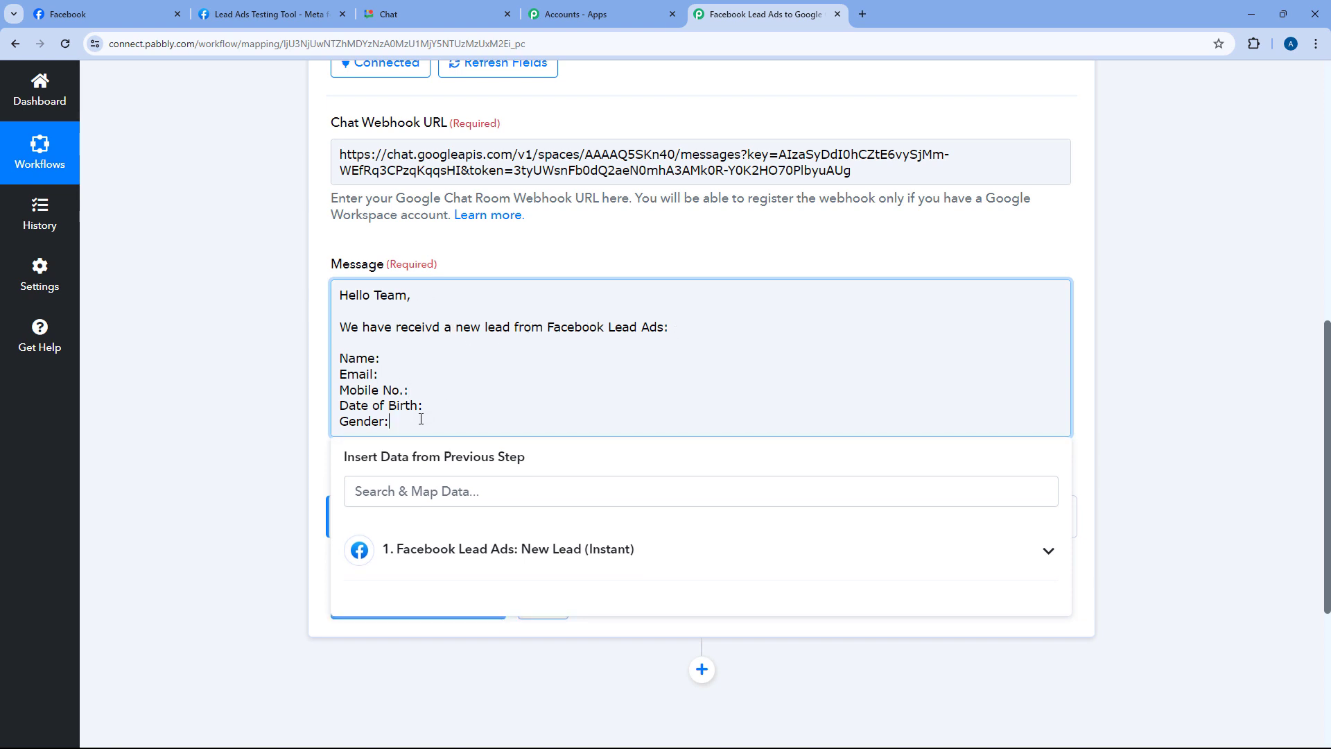
scroll(520, 368, "up", 10)
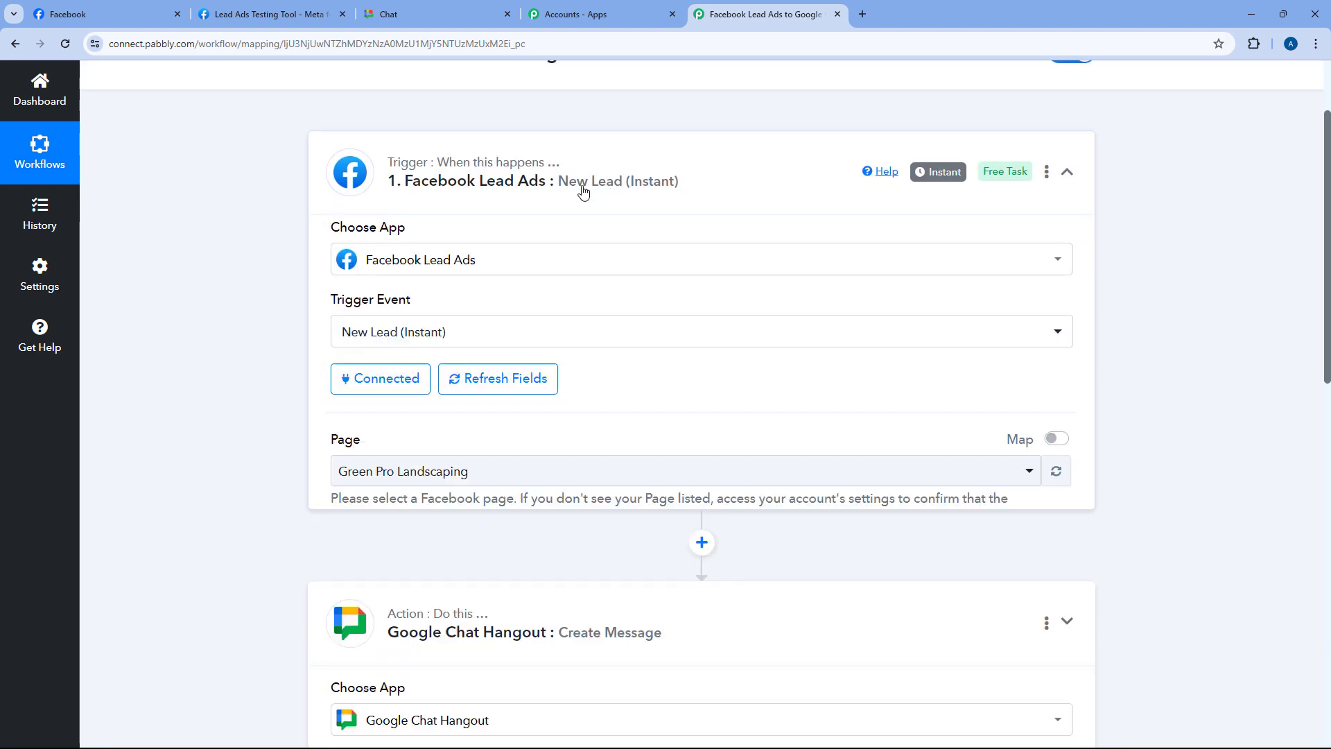
Expand the Google Chat Hangout: Create Message step and show insertable lead data after 'Name:'
scroll(250, 298, "down", 14)
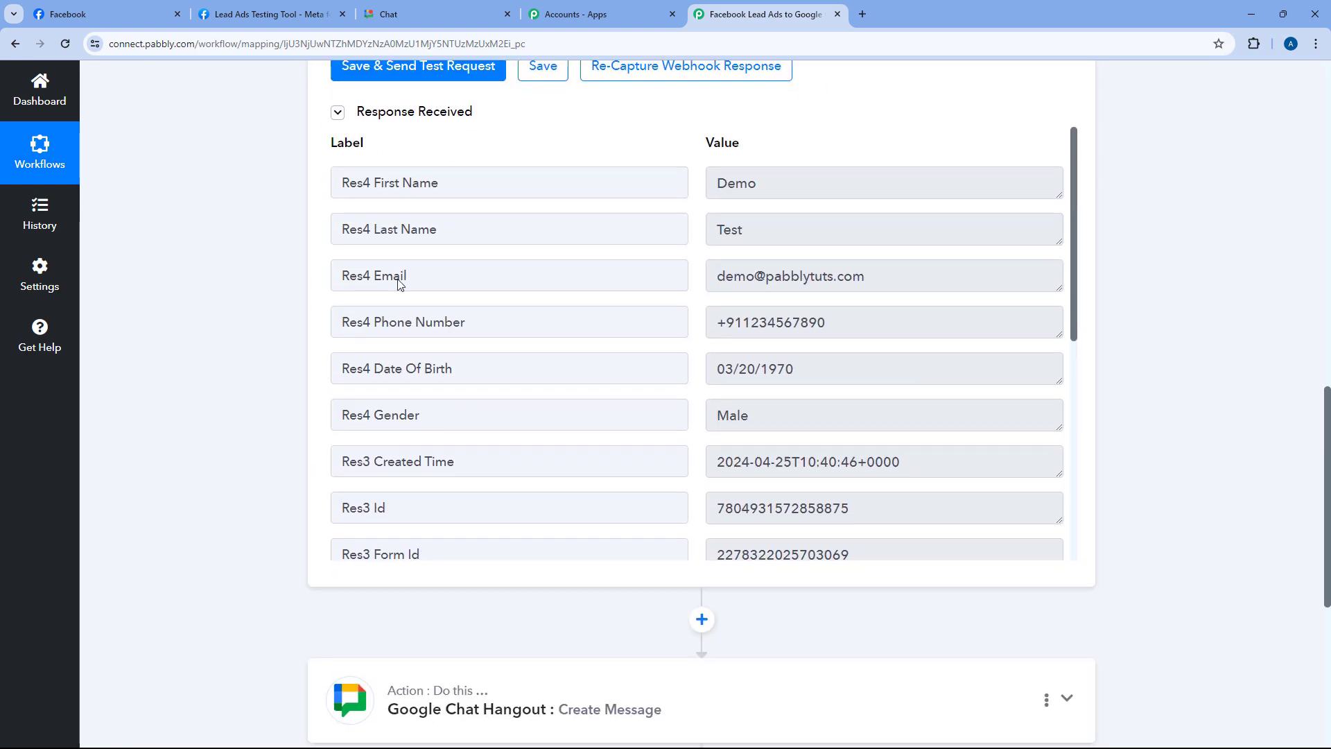
scroll(696, 269, "down", 2)
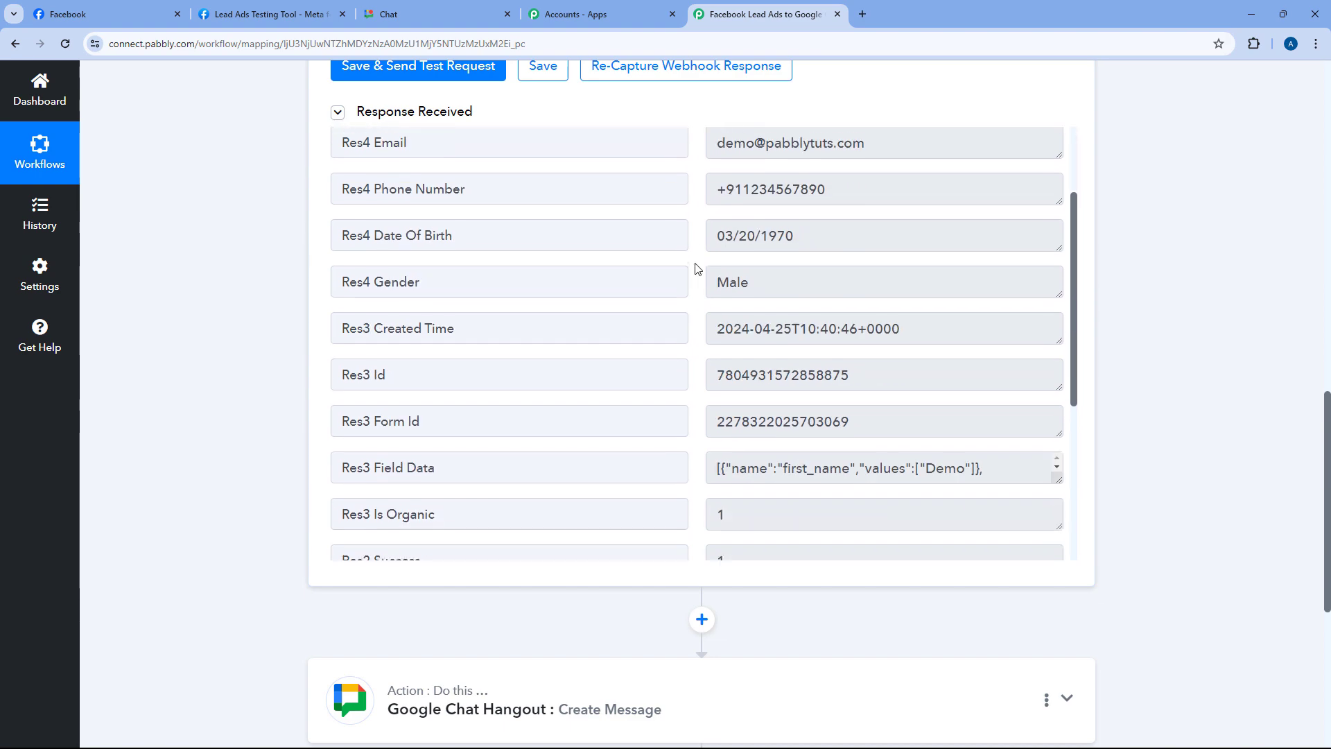
scroll(697, 269, "up", 3)
scroll(113, 408, "down", 6)
left_click(517, 285)
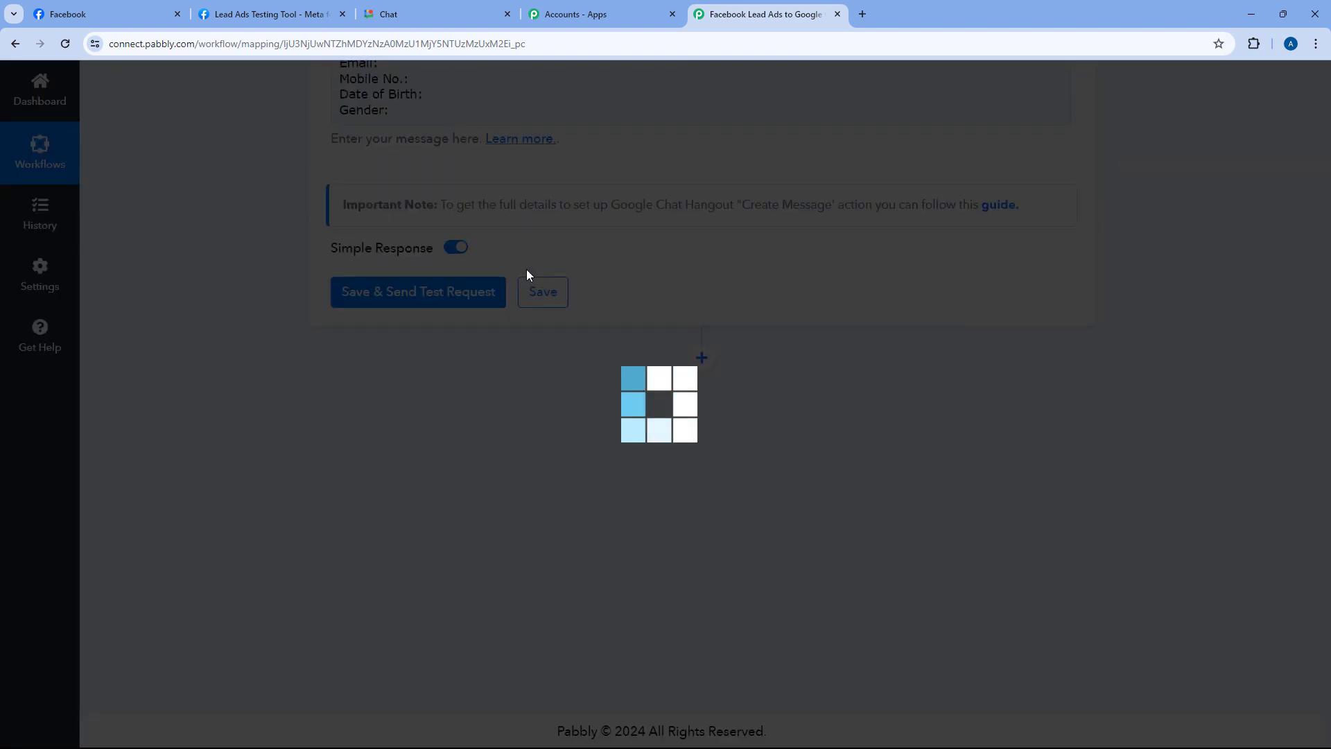
scroll(544, 378, "down", 5)
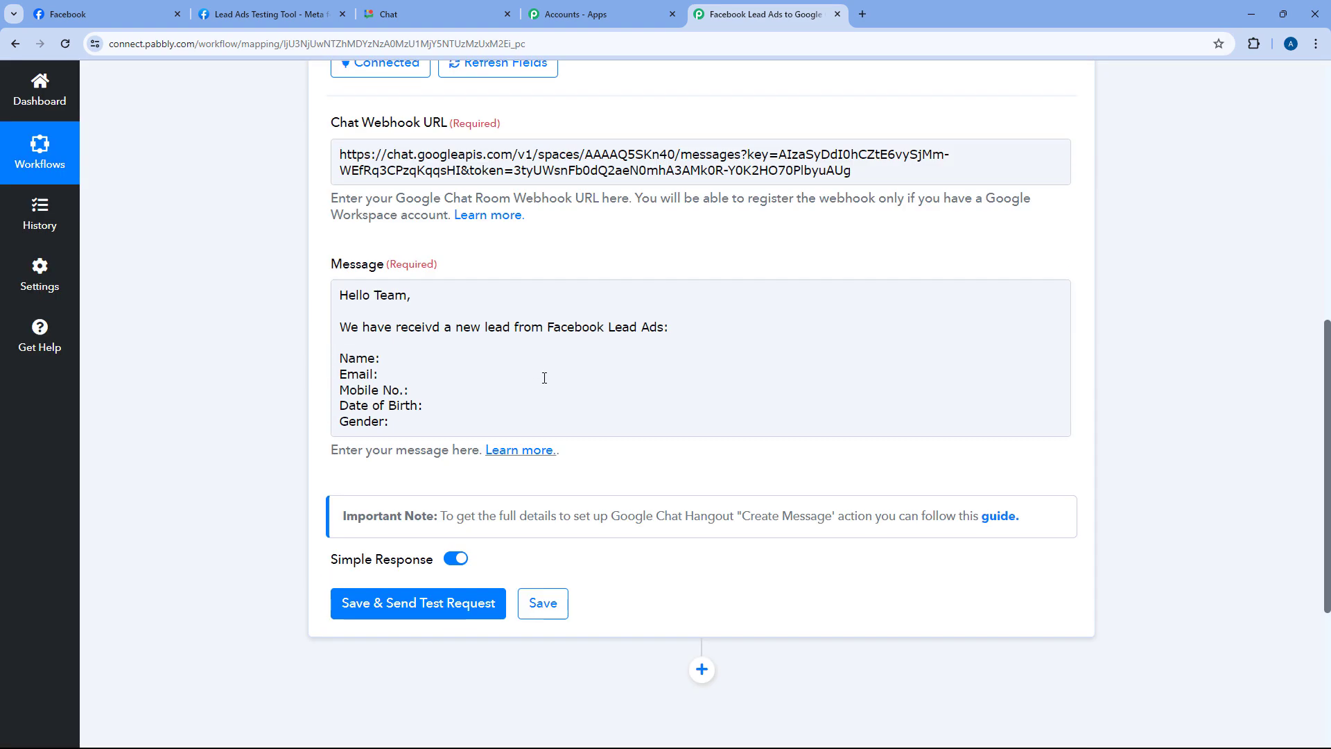
left_click(535, 345)
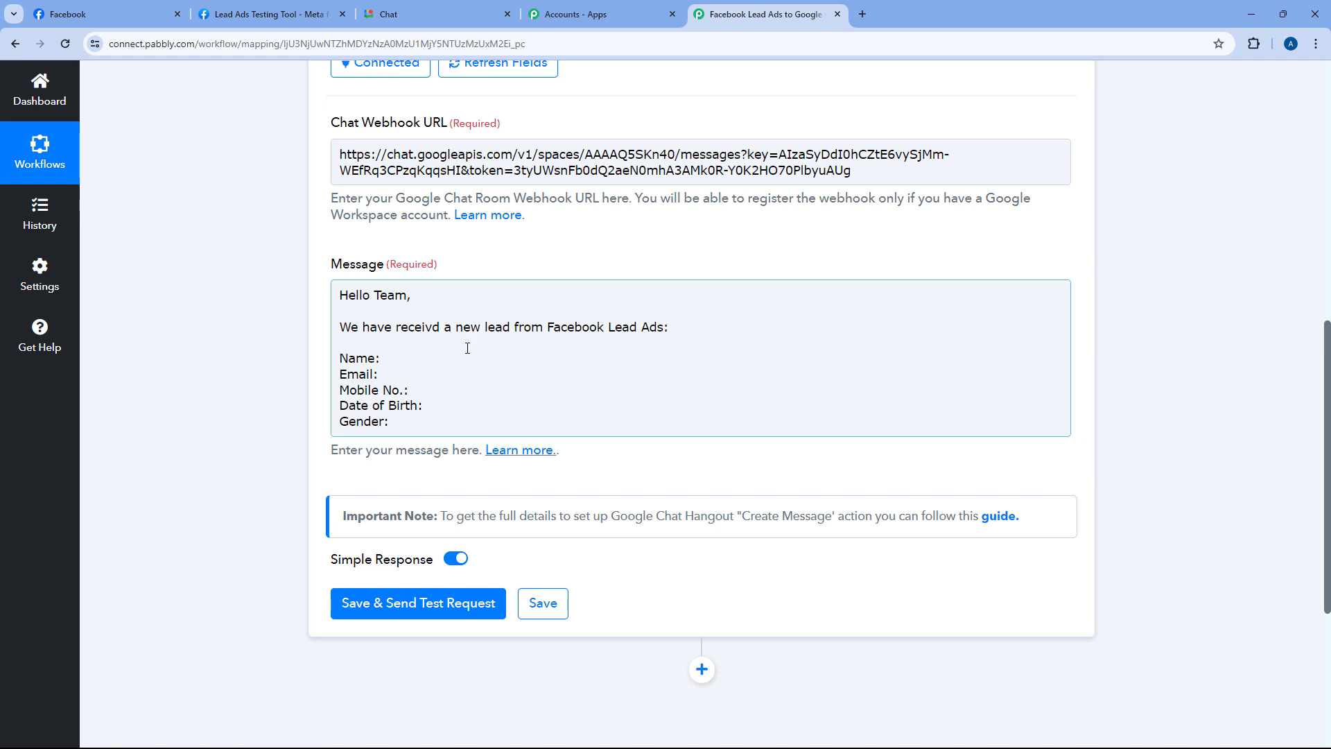
left_click(424, 357)
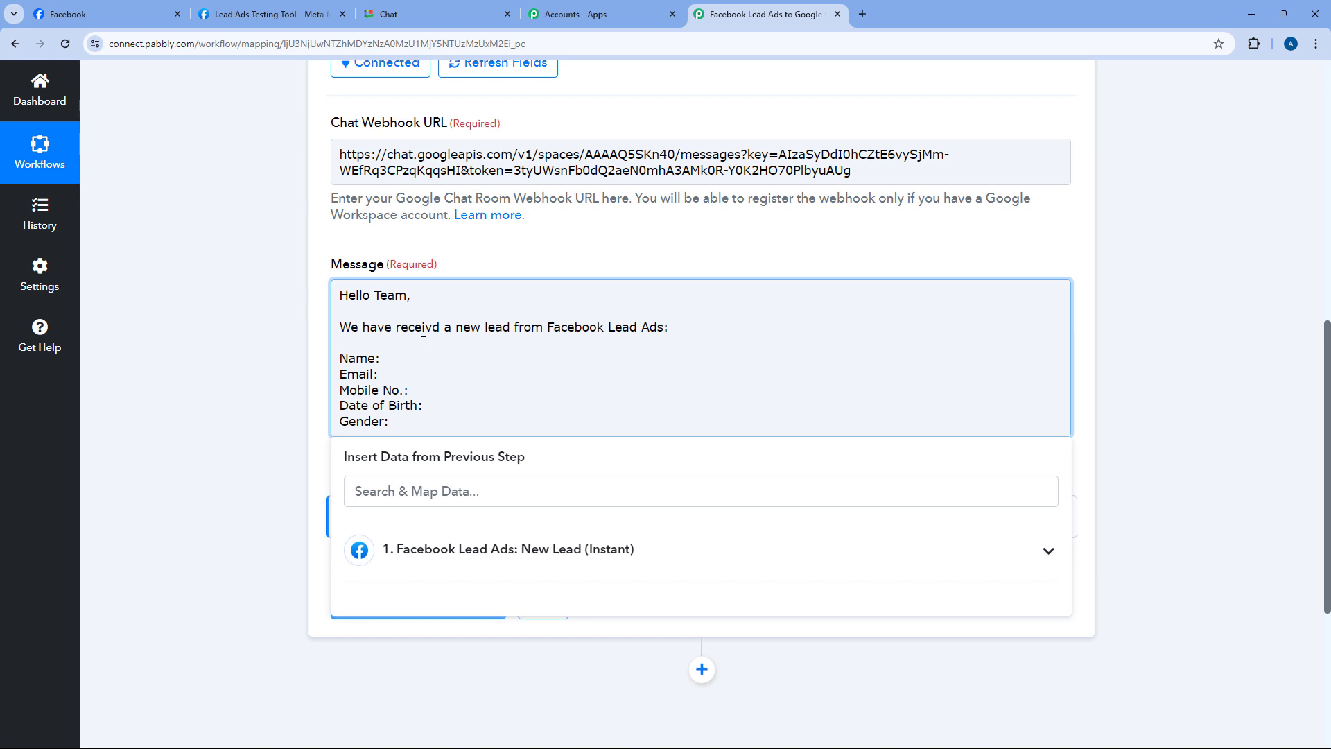
Insert the lead's First Name and Last Name after Name:, and Email after Email:
left_click(728, 547)
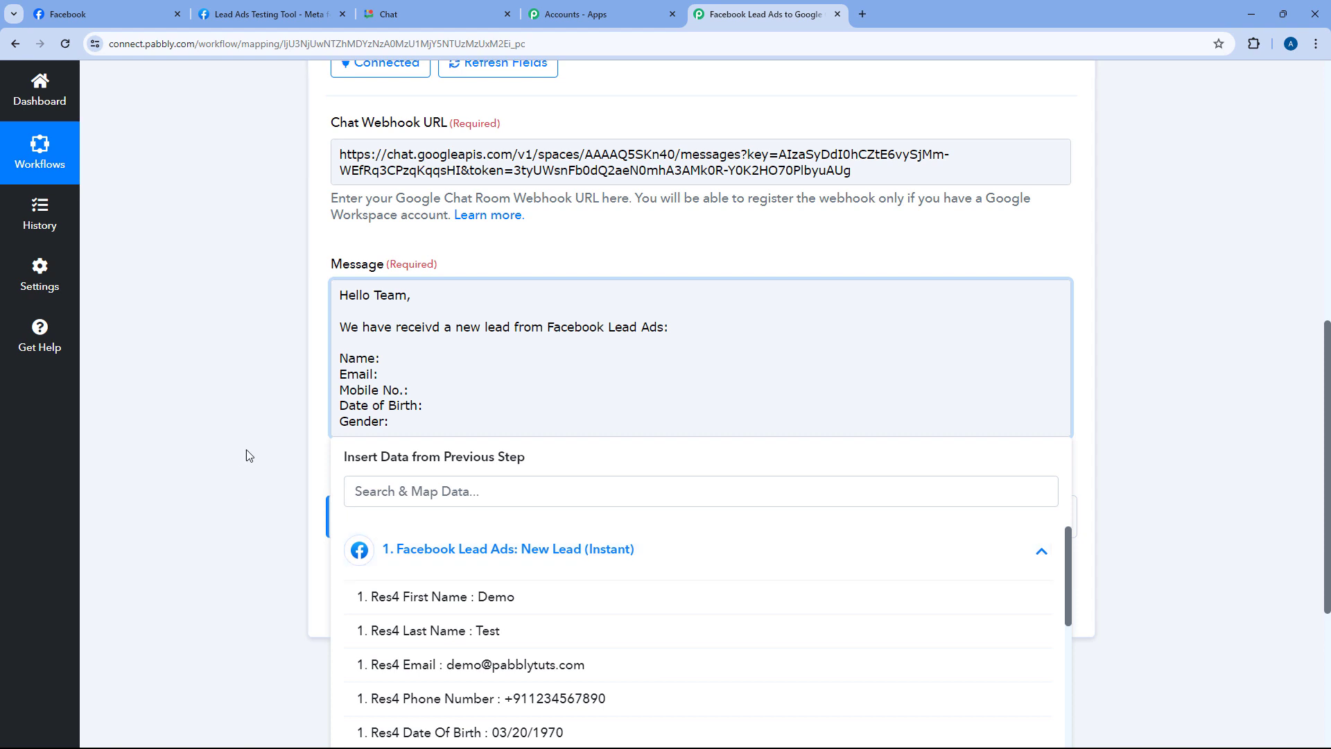
scroll(248, 452, "down", 2)
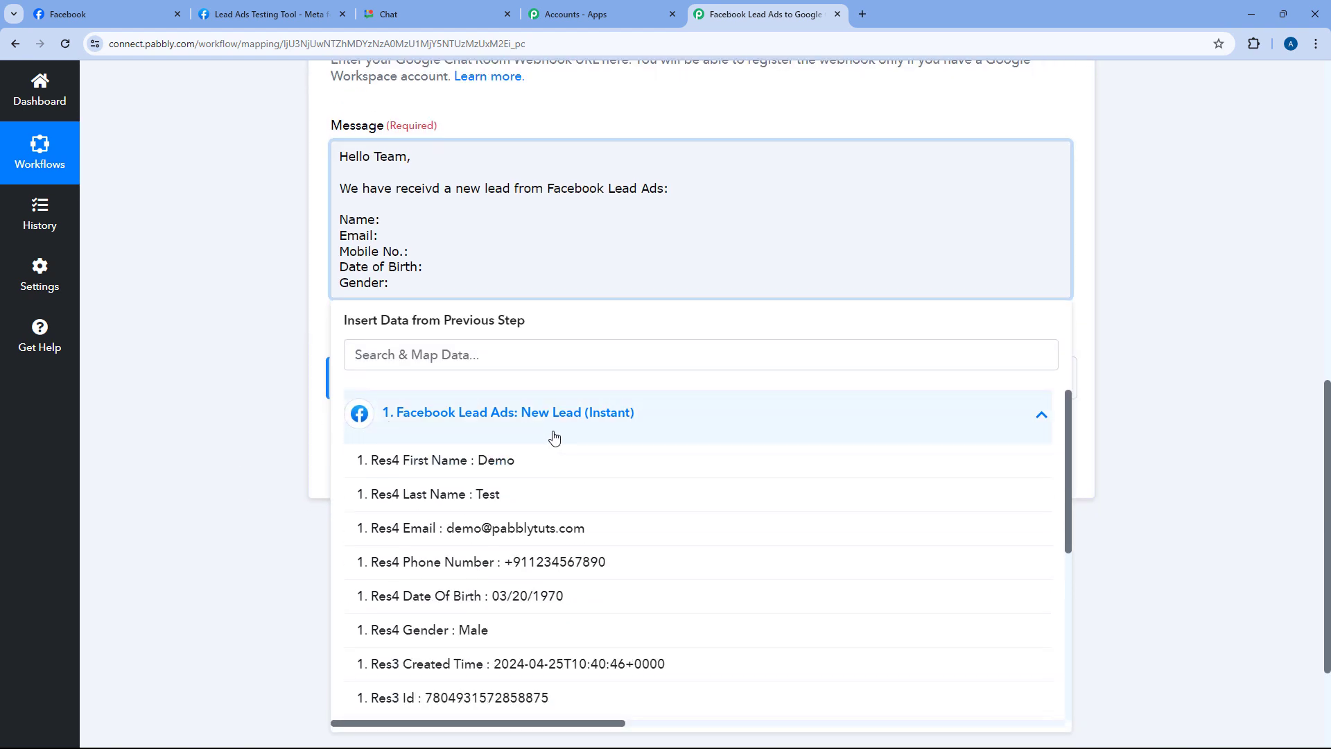
left_click(458, 468)
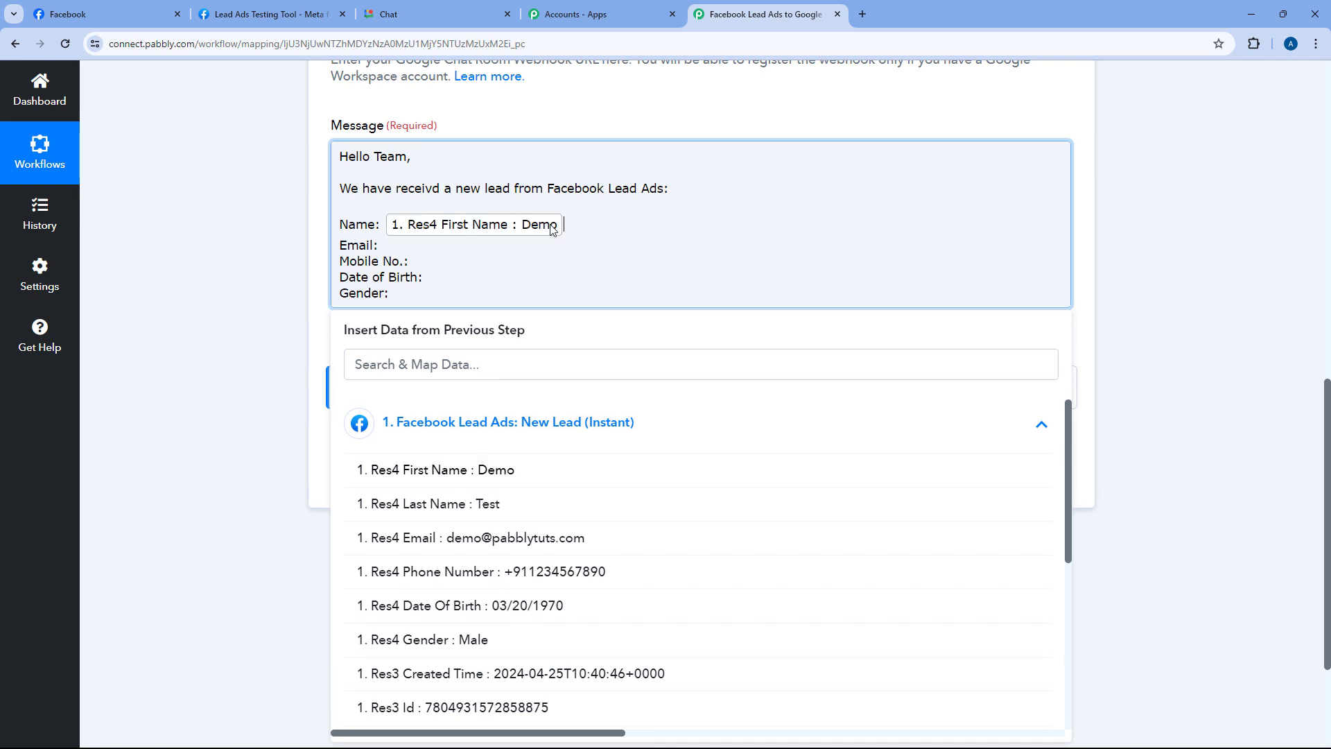
left_click(479, 514)
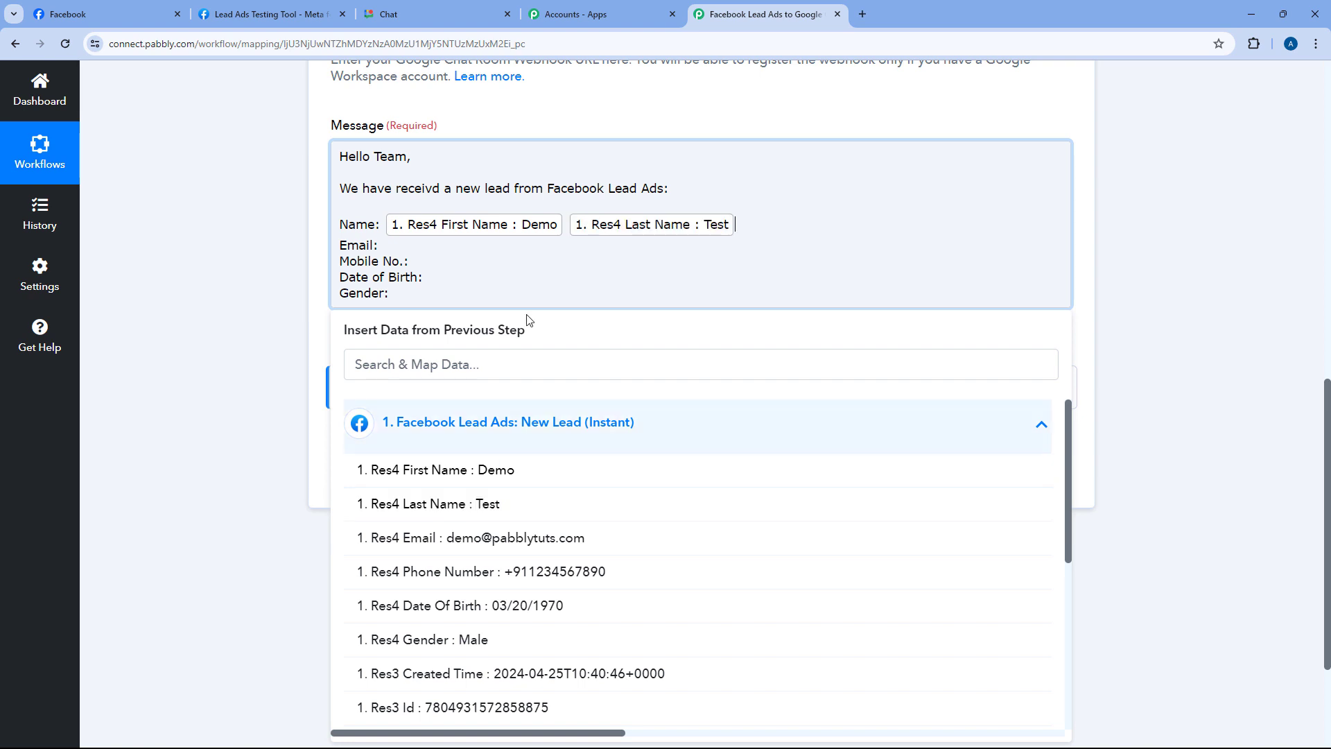
left_click(464, 248)
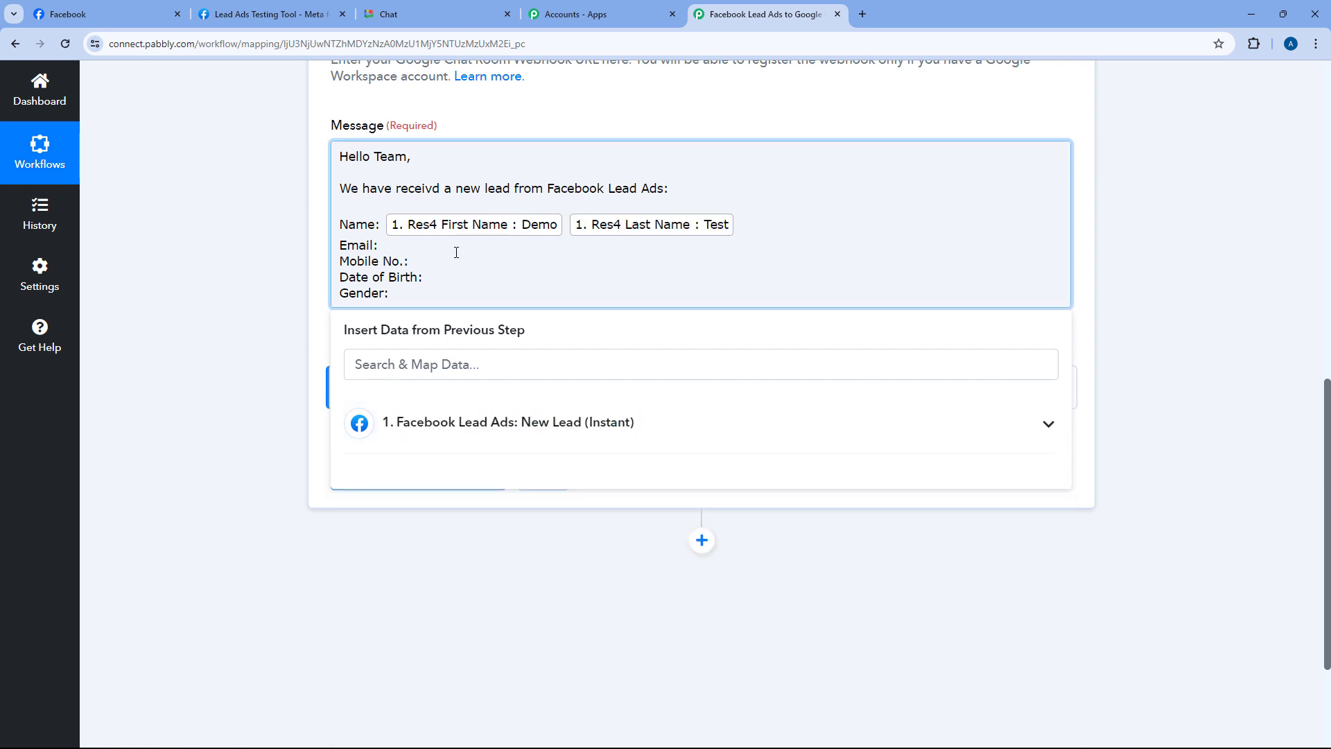
left_click(468, 422)
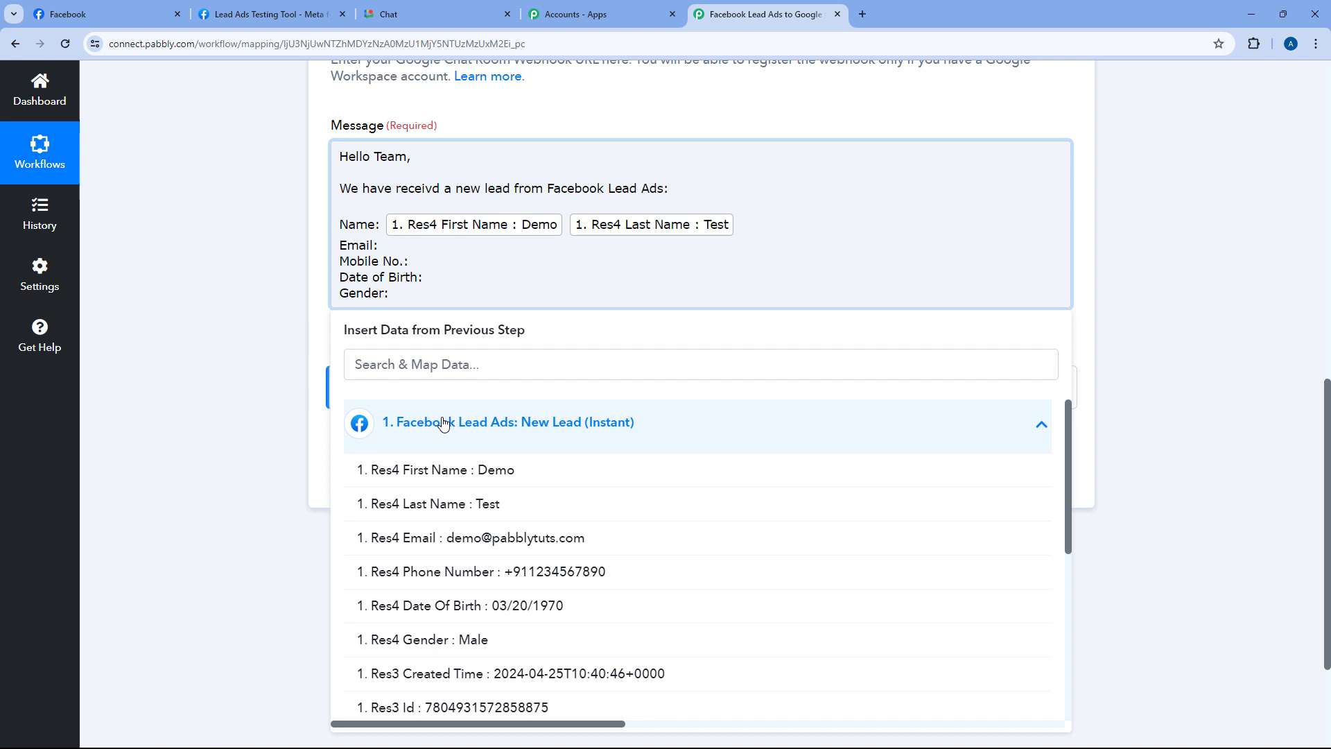
left_click(436, 538)
Insert Phone Number, Date Of Birth and Gender after Mobile No.:, Date of Birth: and Gender:
left_click(439, 277)
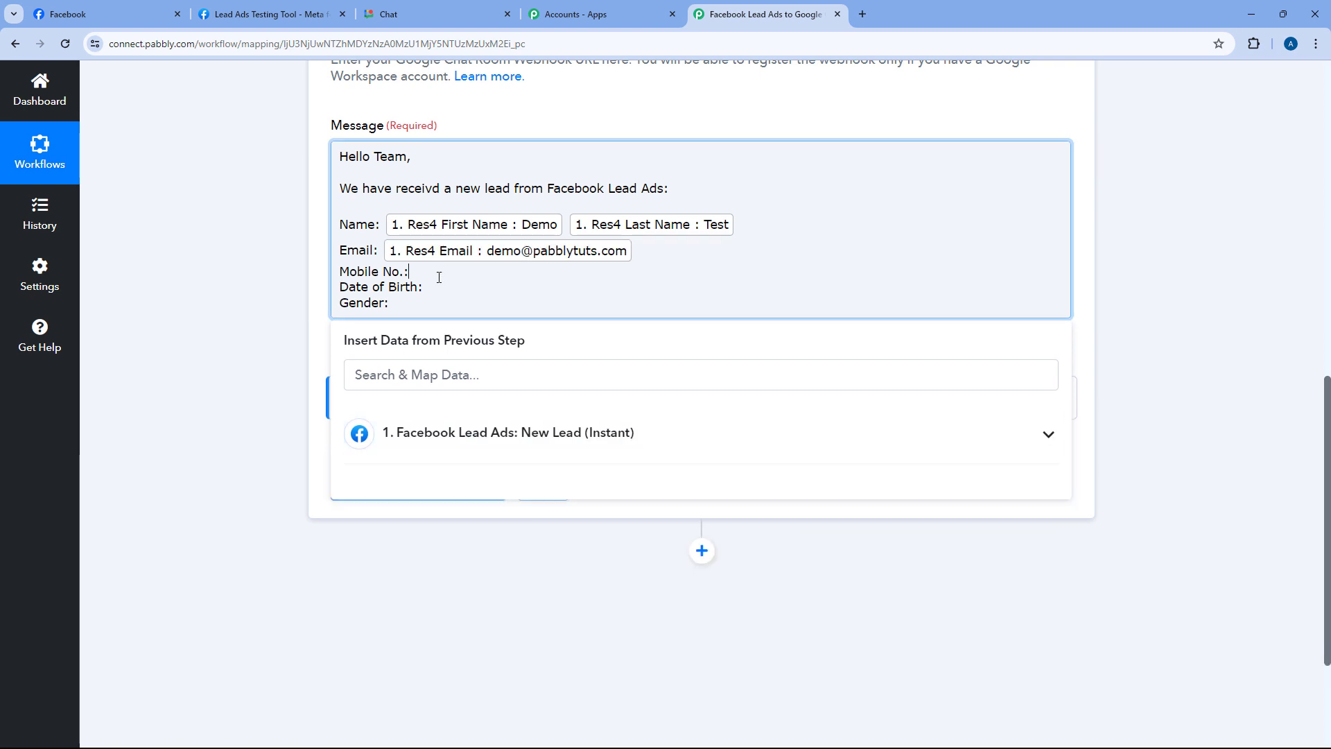
left_click(471, 433)
scroll(478, 511, "down", 3)
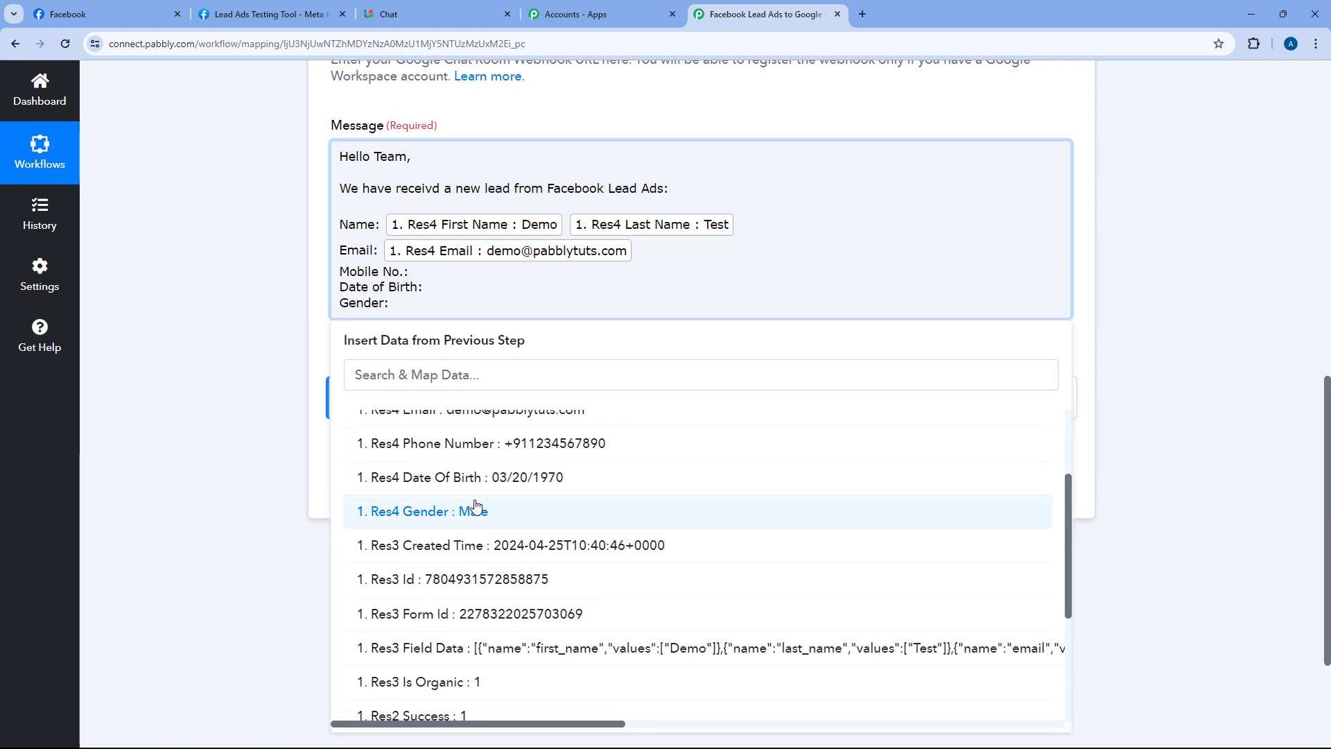
left_click(496, 448)
left_click(431, 297)
left_click(467, 452)
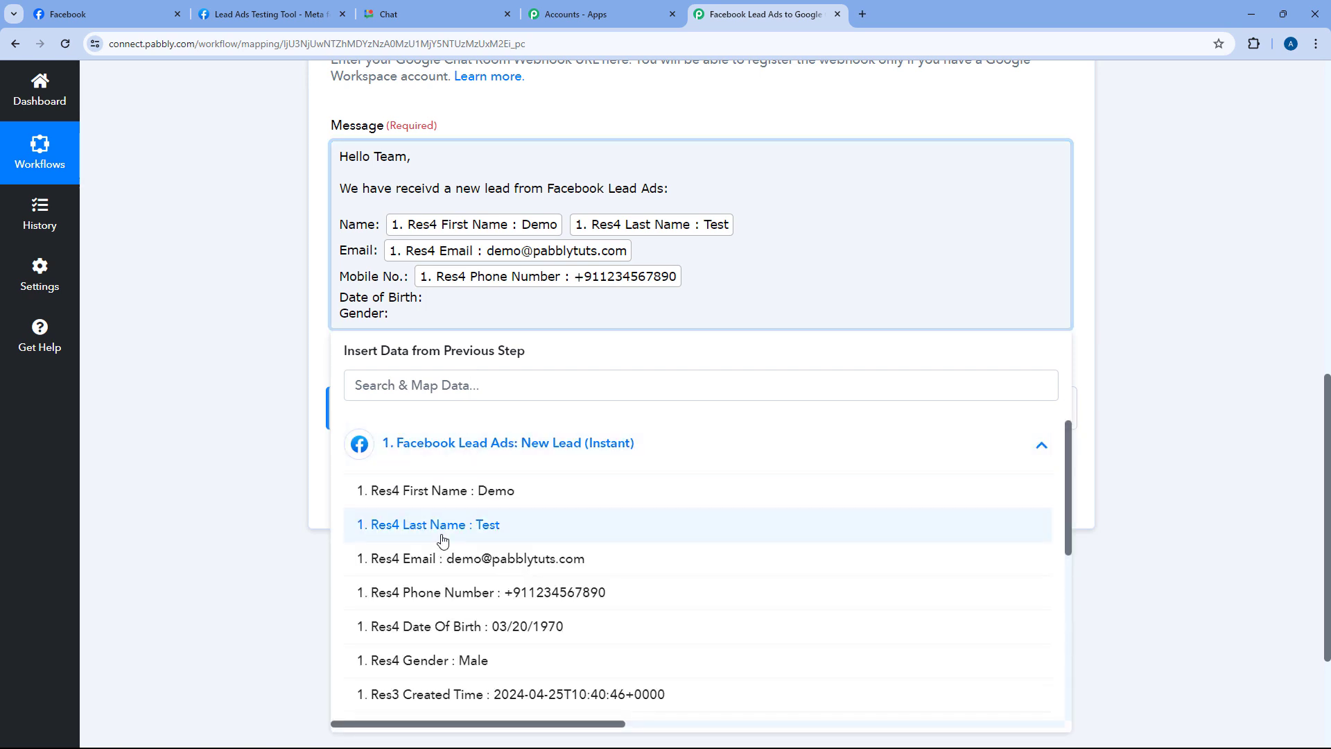
scroll(458, 541, "down", 2)
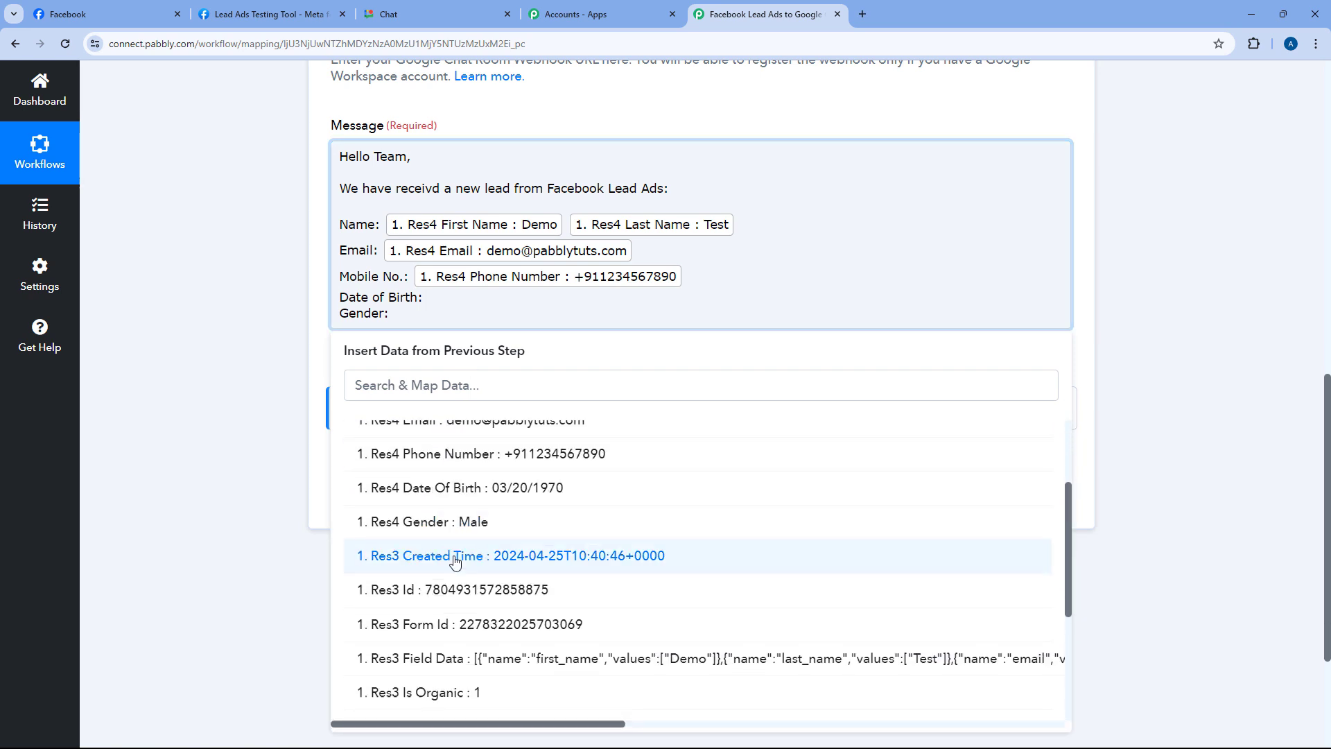
left_click(486, 489)
left_click(450, 350)
left_click(469, 452)
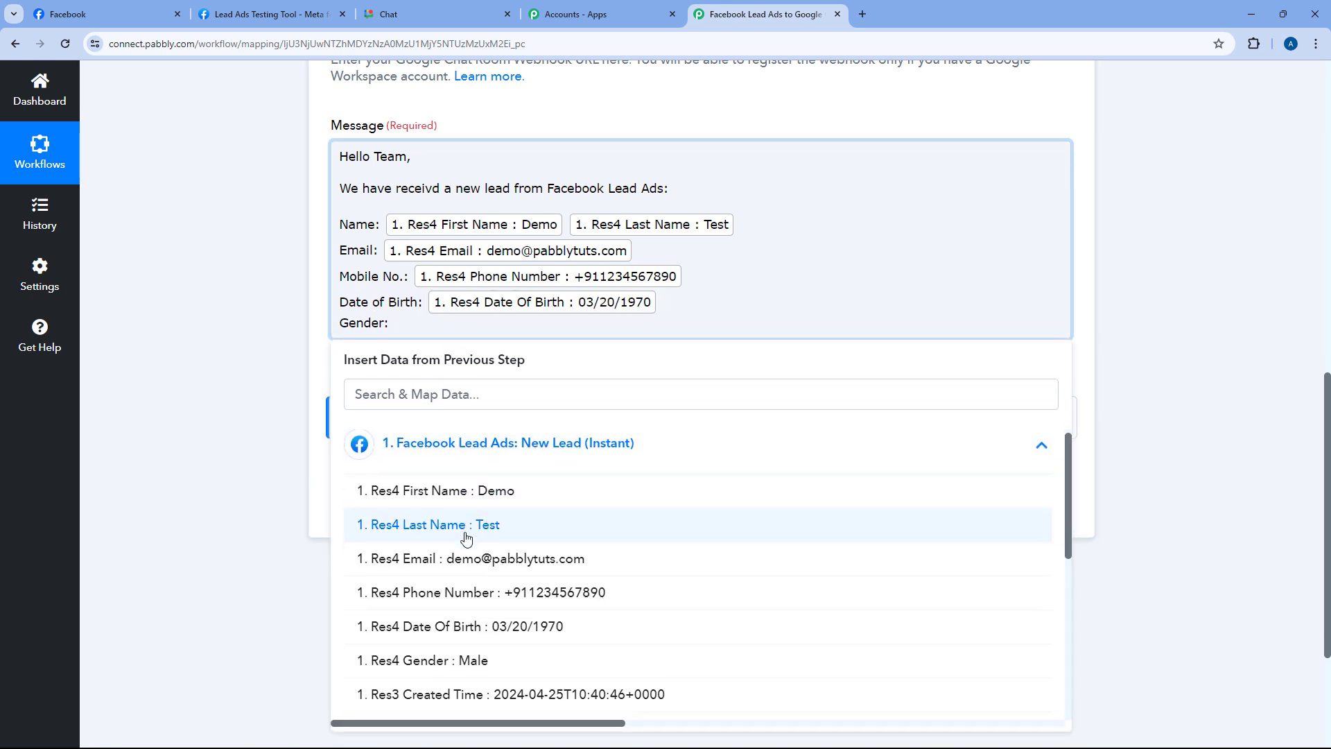
scroll(466, 538, "down", 2)
left_click(466, 535)
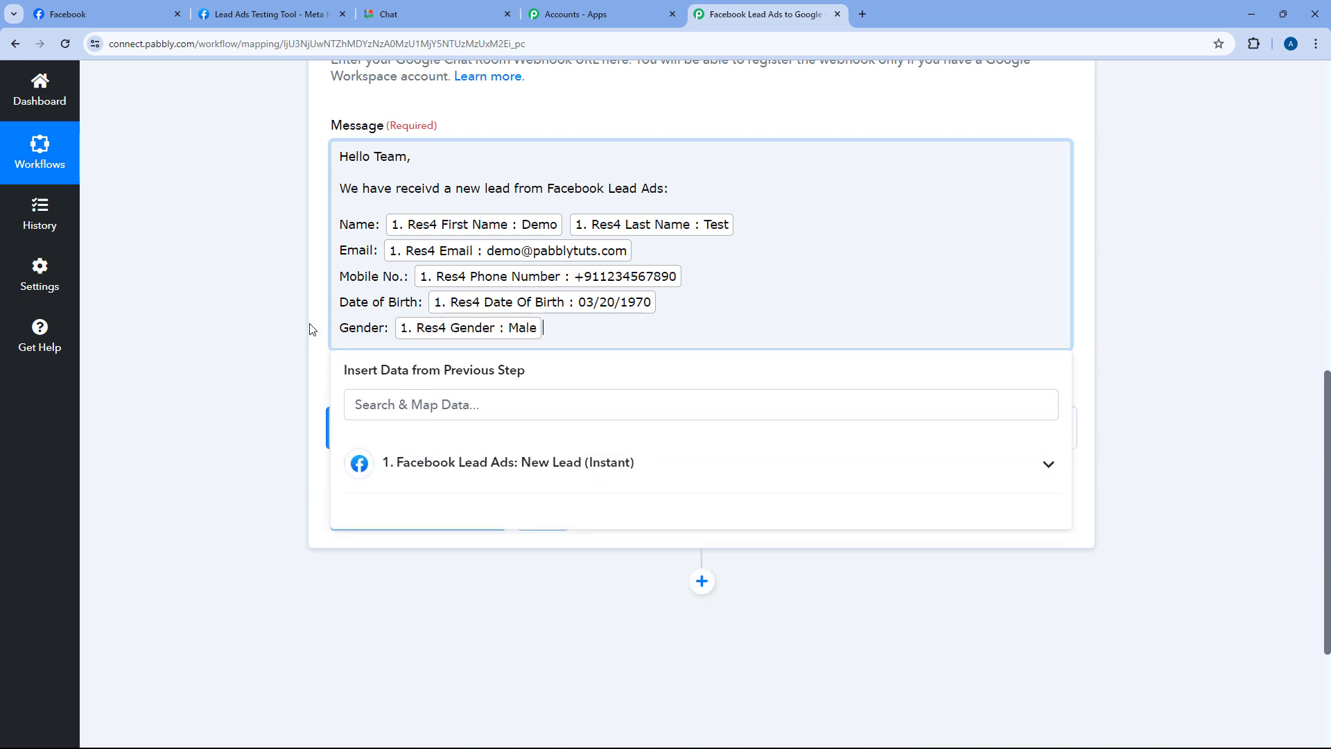
left_click(310, 328)
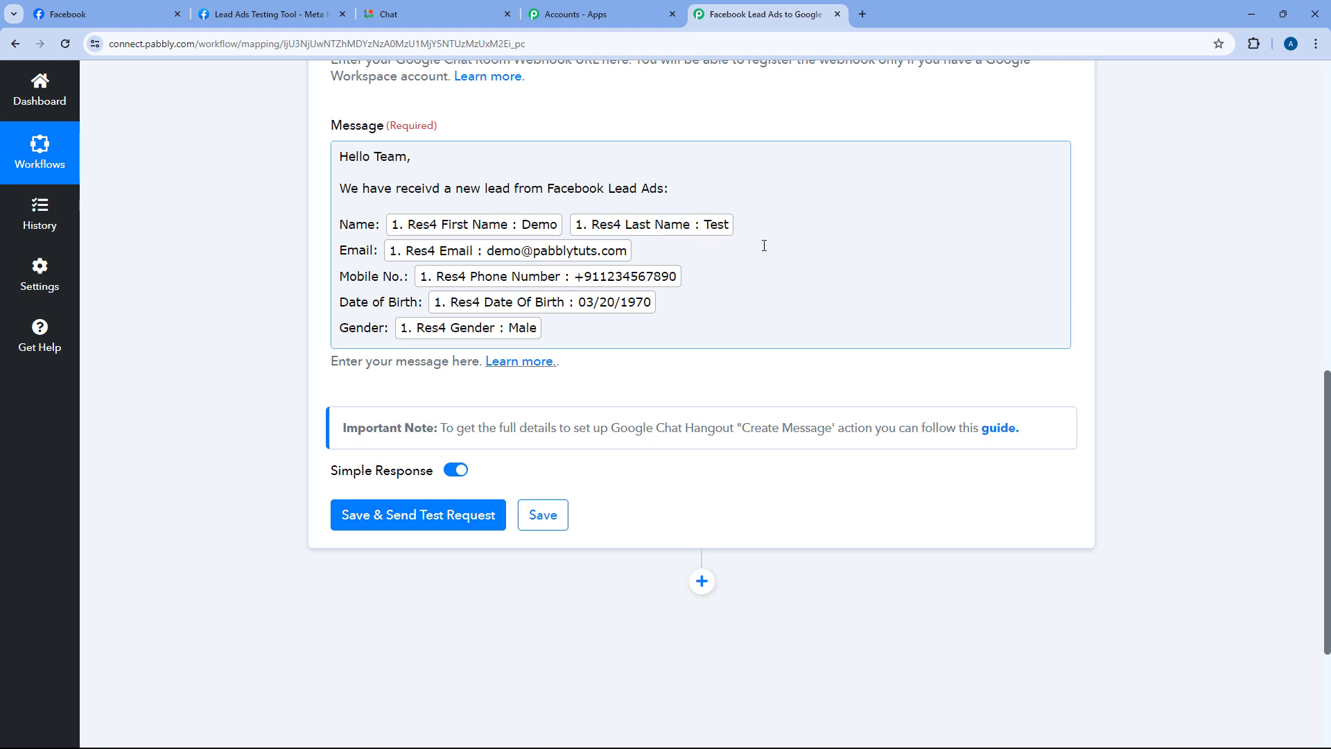
Save and test the Google Chat step, reviewing the posted Hello Team message response
scroll(747, 250, "up", 2)
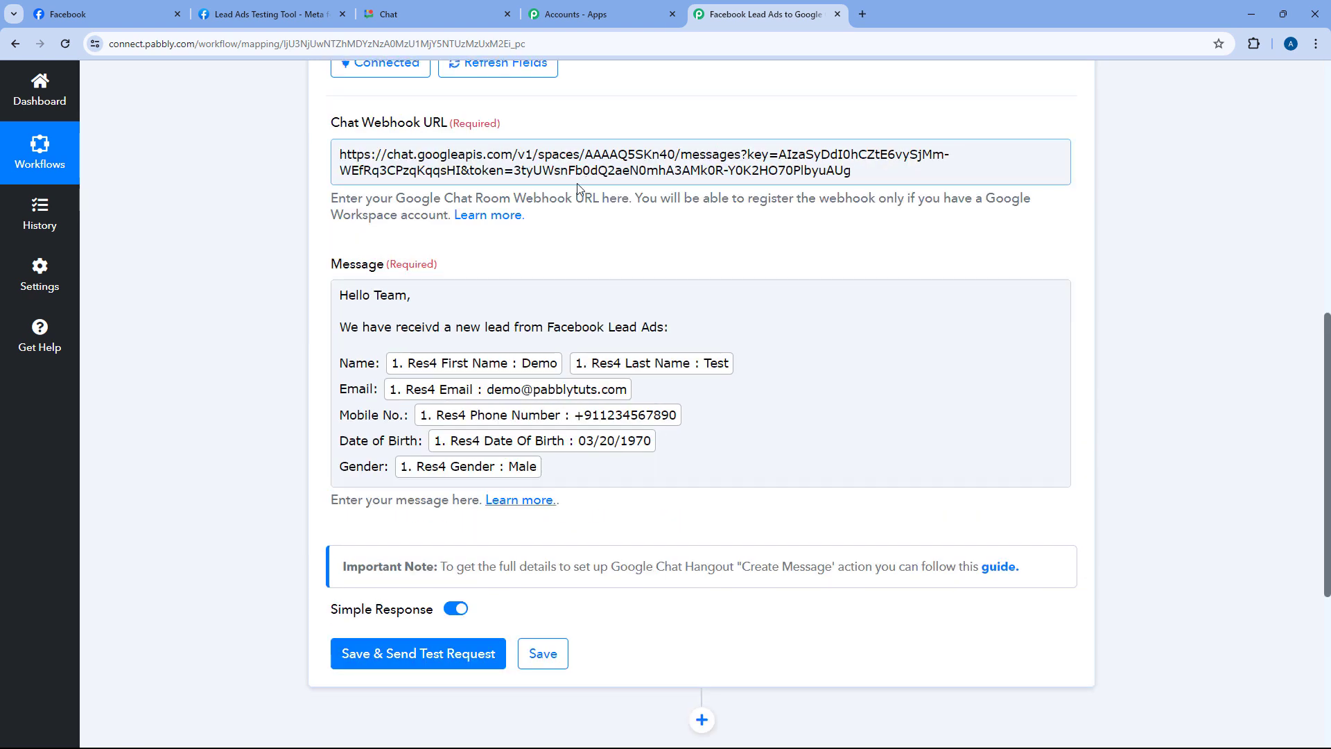
scroll(577, 184, "down", 4)
left_click(452, 378)
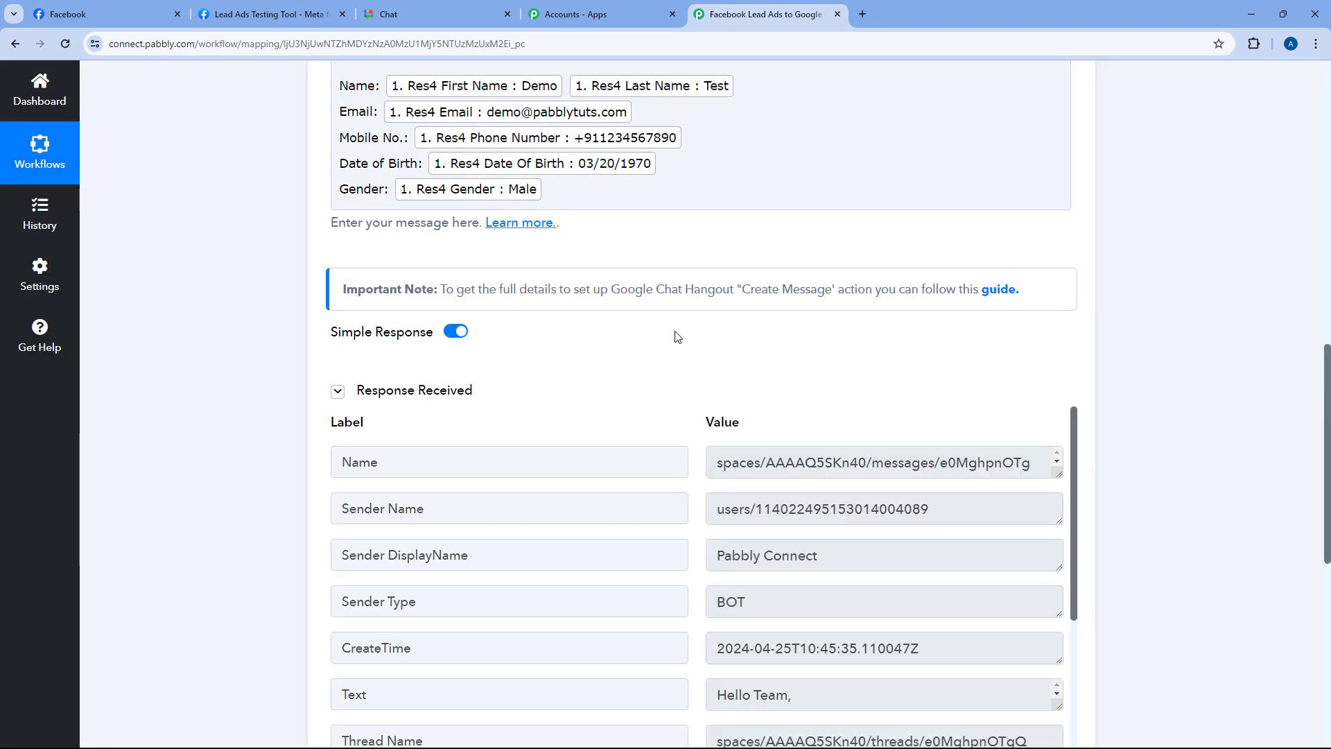
scroll(650, 333, "down", 3)
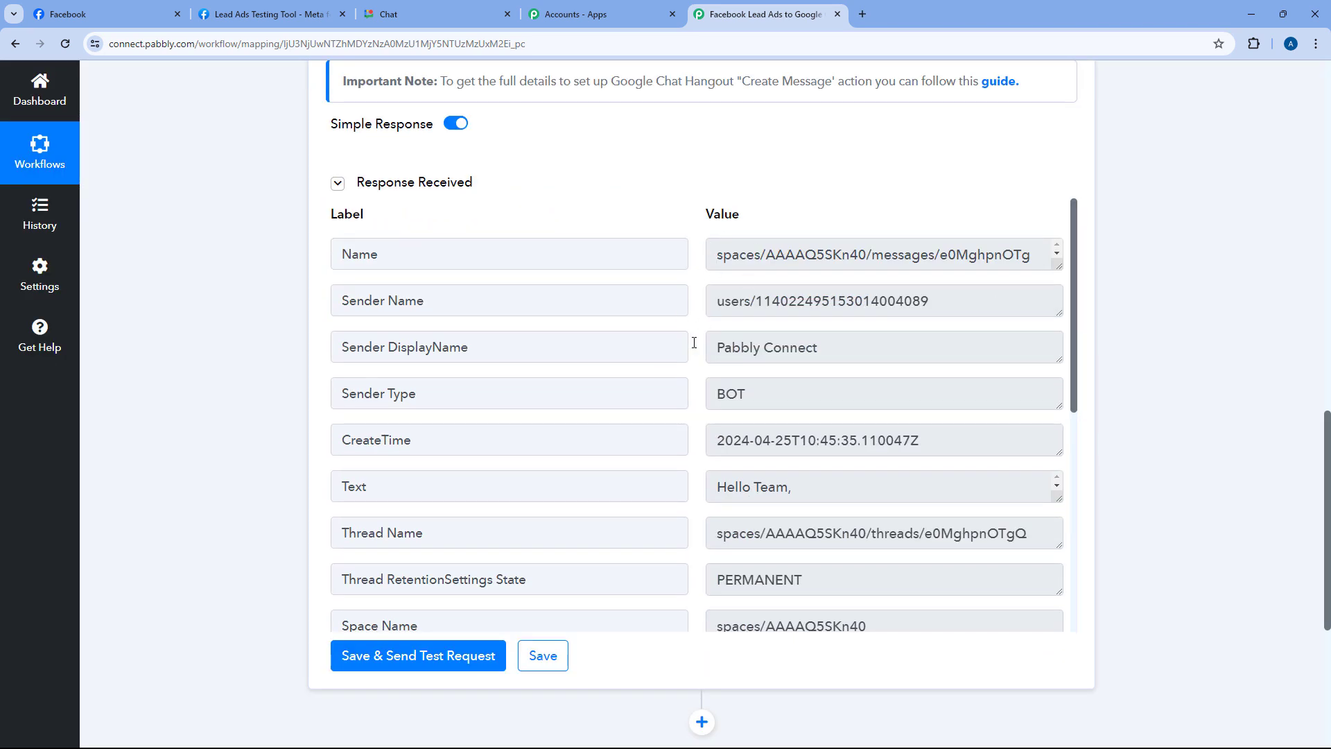
scroll(694, 342, "down", 1)
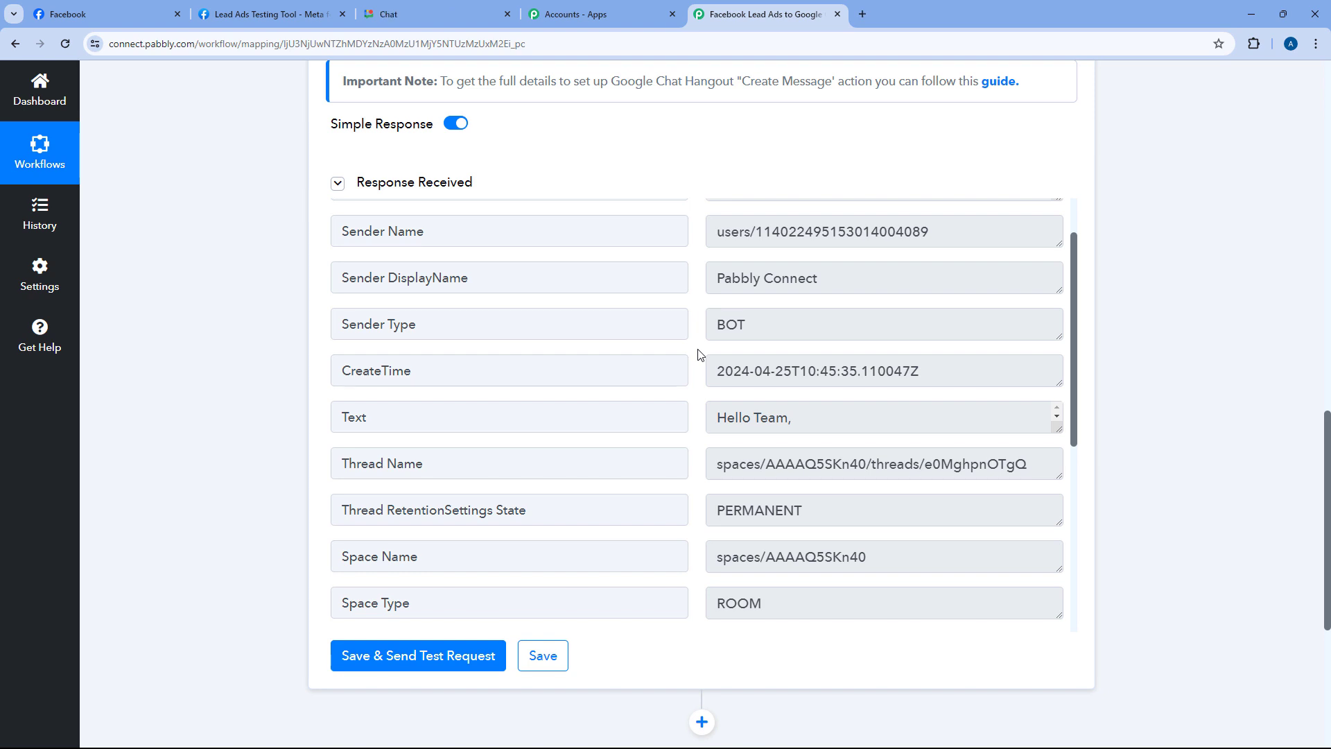
scroll(699, 325, "up", 6)
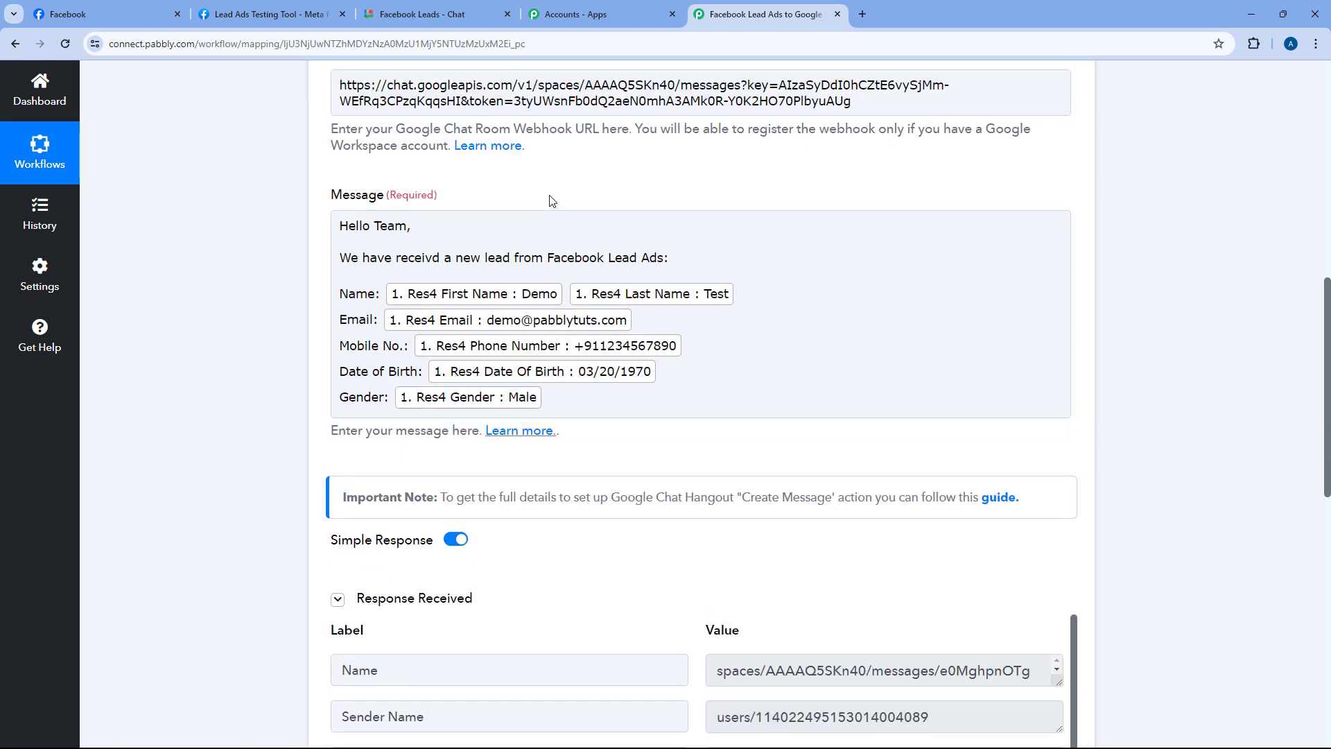
left_click(513, 251)
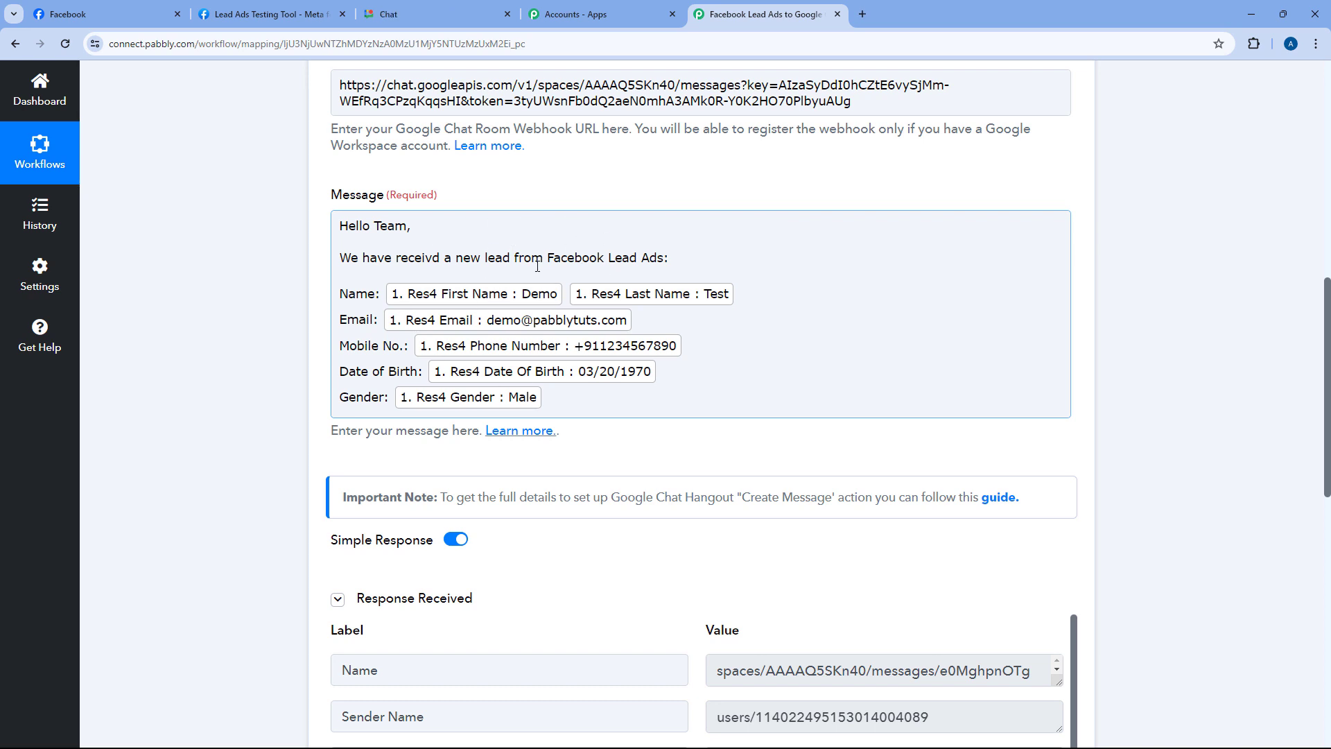
scroll(591, 199, "up", 1)
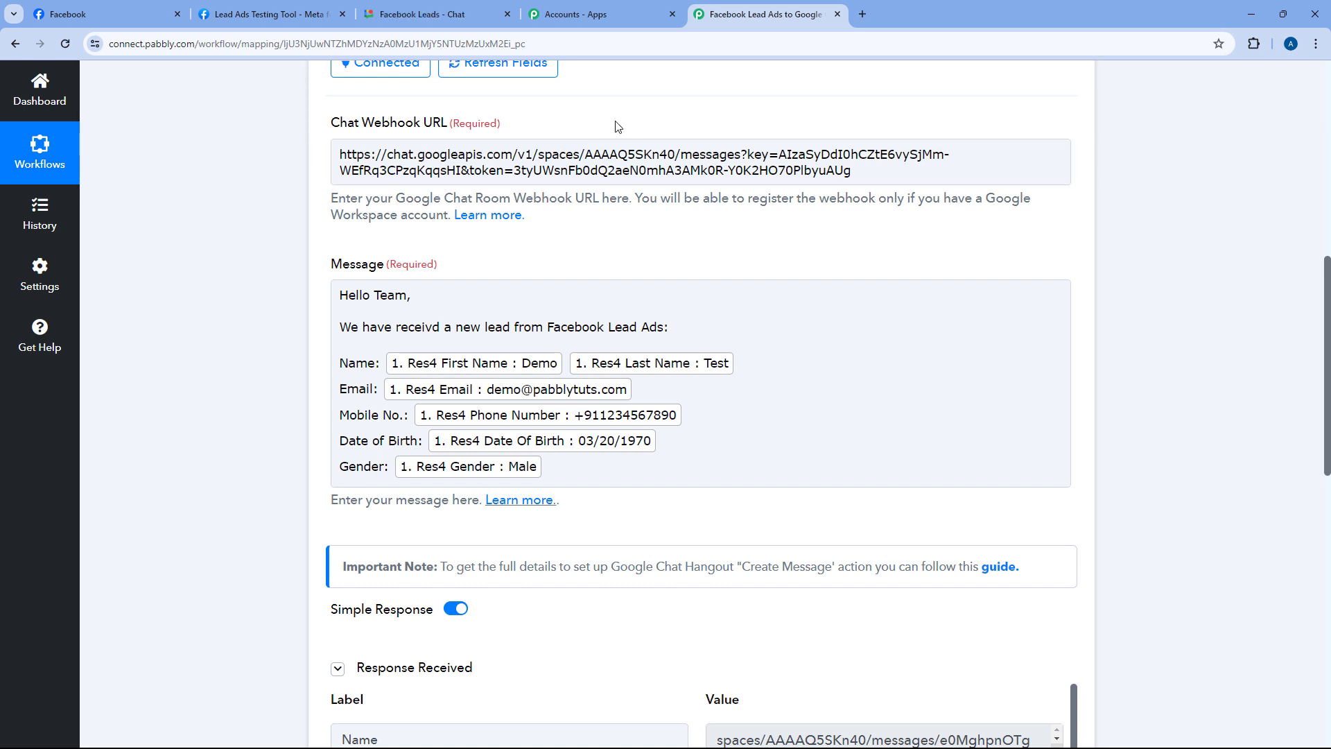
left_click(437, 13)
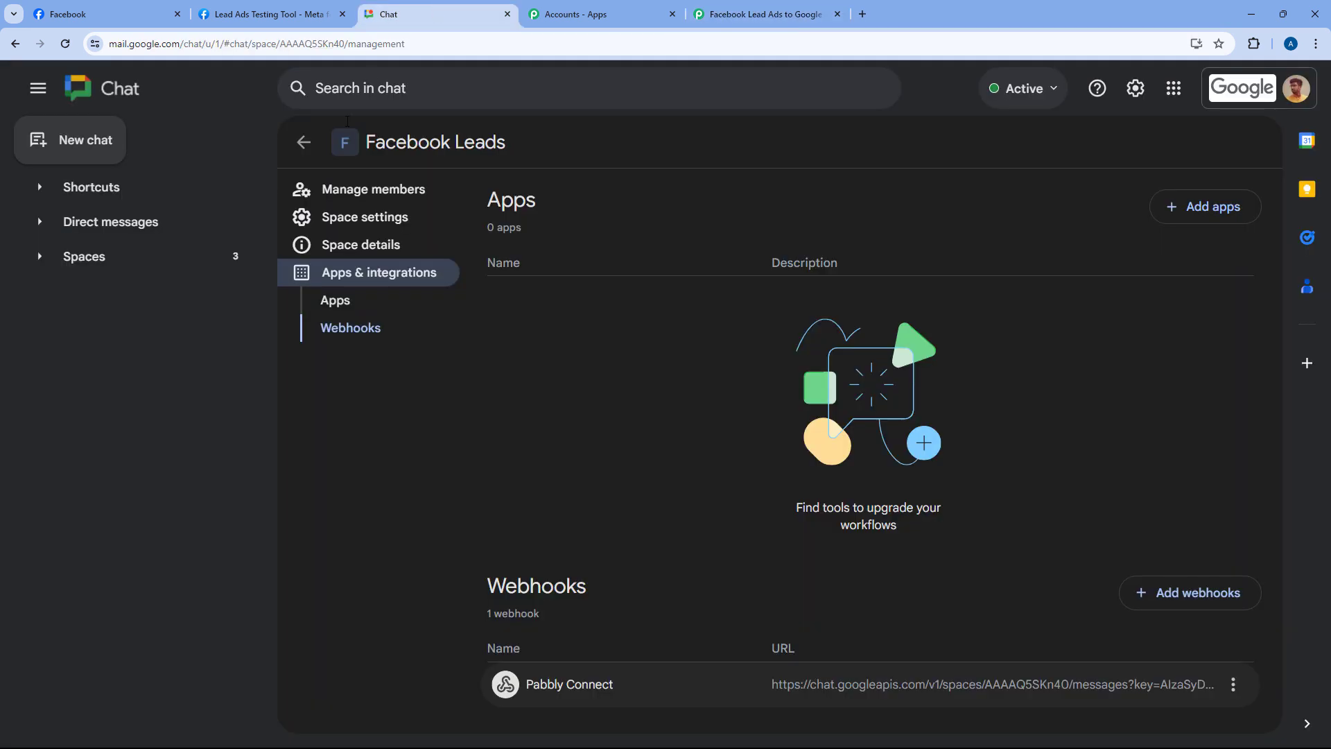
left_click(302, 142)
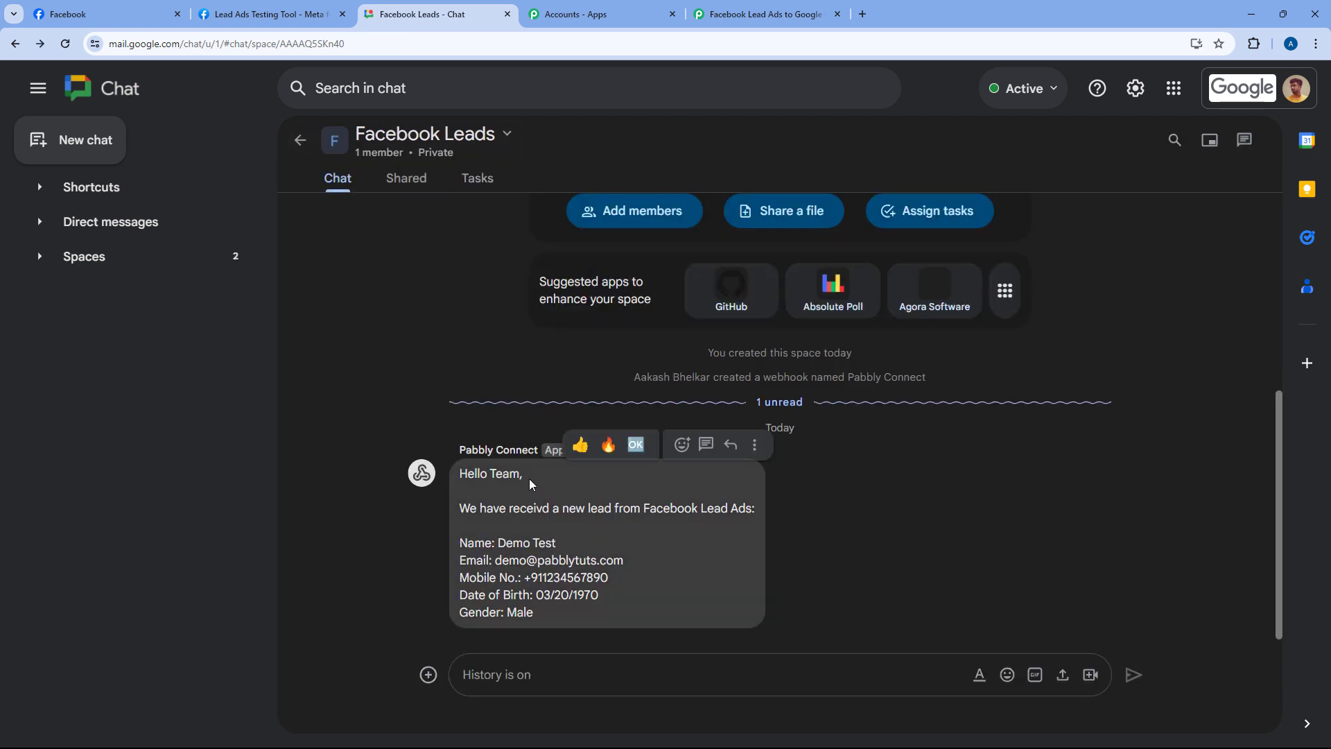
left_click_drag(460, 474, 758, 516)
left_click_drag(563, 545, 498, 543)
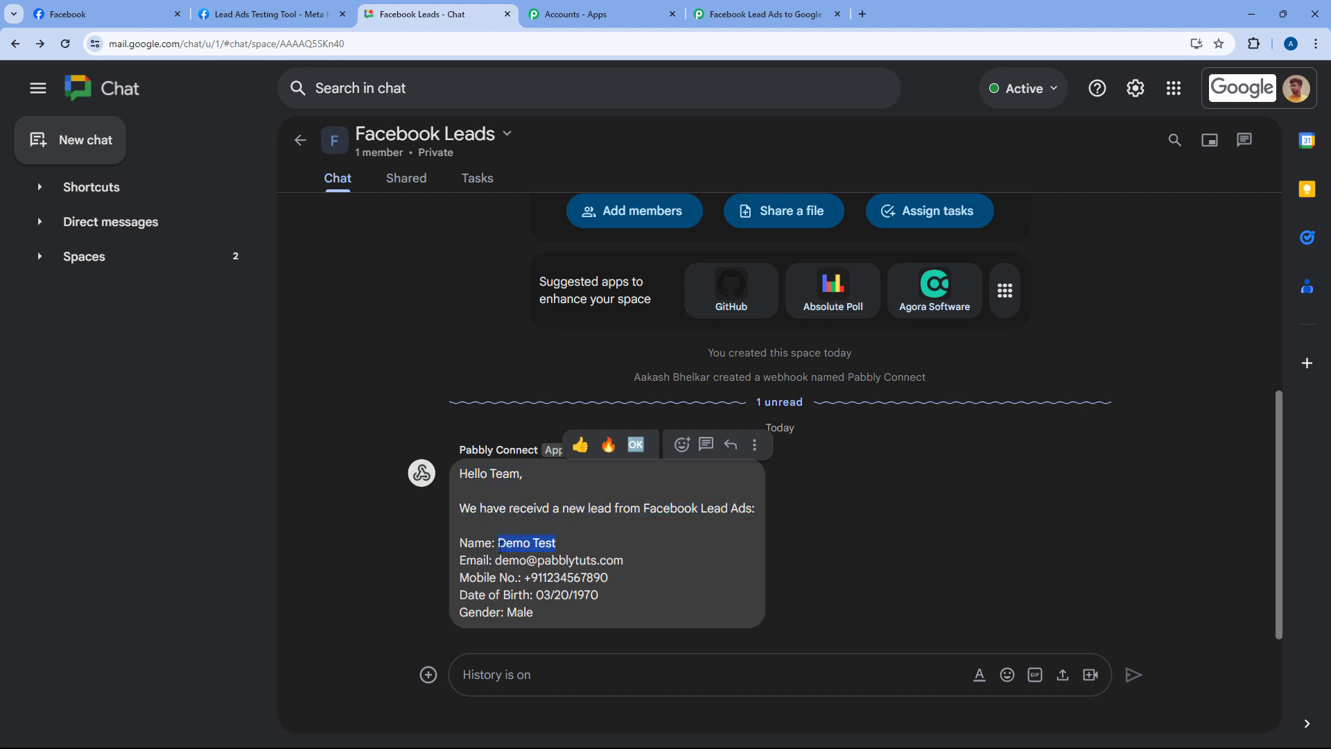
left_click_drag(624, 560, 493, 561)
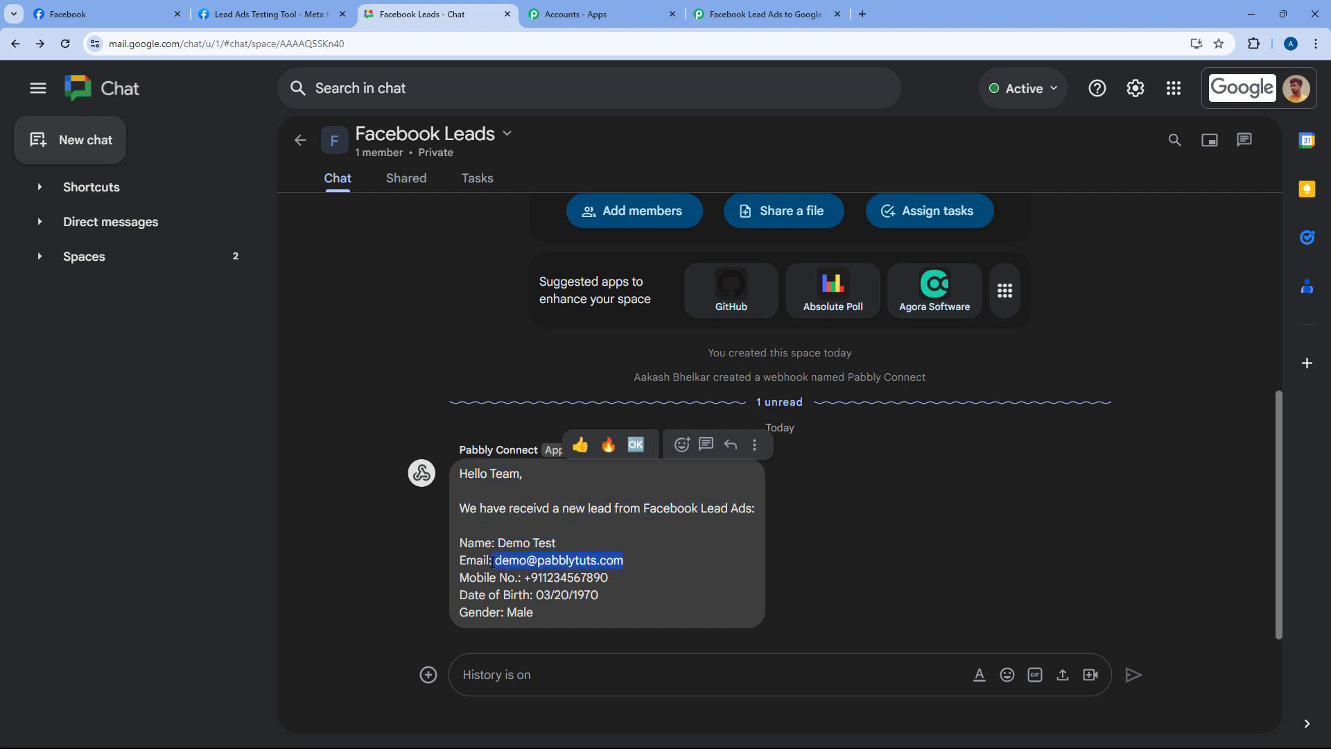
left_click_drag(608, 577, 538, 598)
left_click_drag(515, 613, 508, 612)
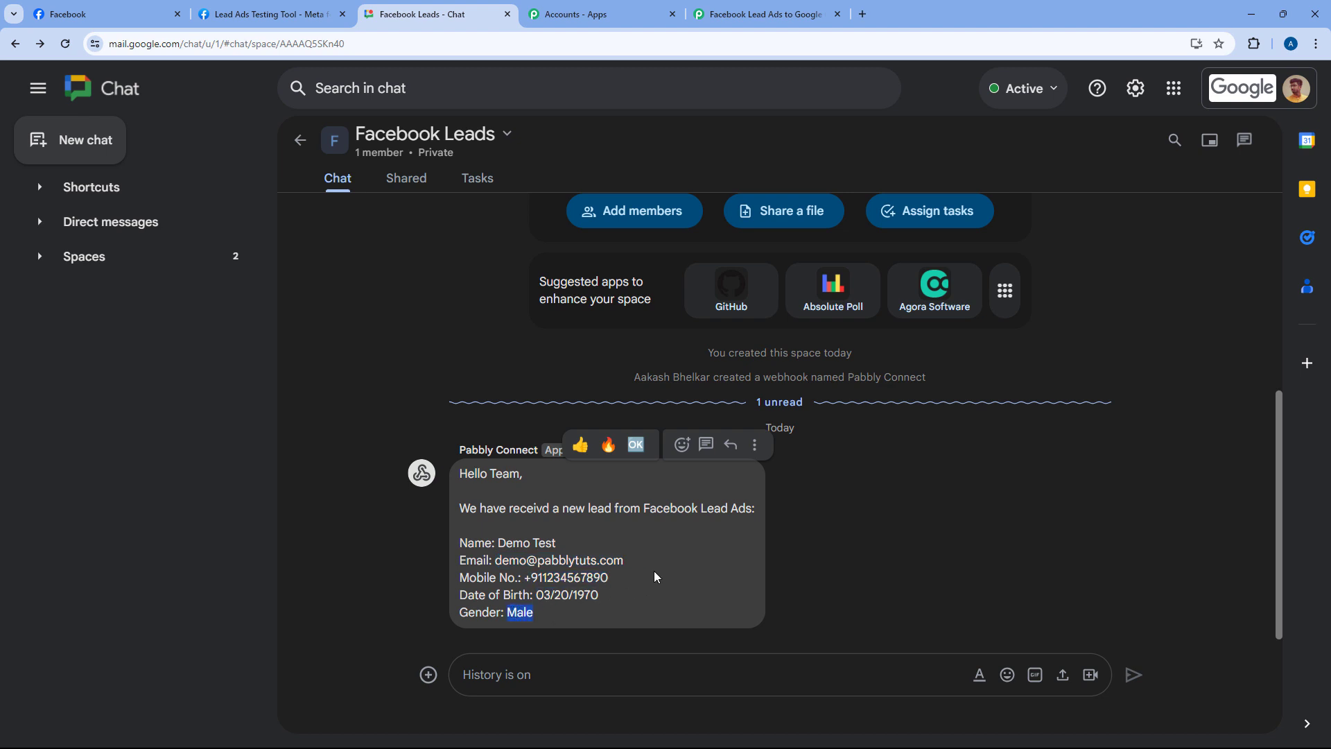
Scroll through the Facebook Lead Ads to Google Chat workflow, then return to the Lead Ads Testing Tool
left_click(308, 8)
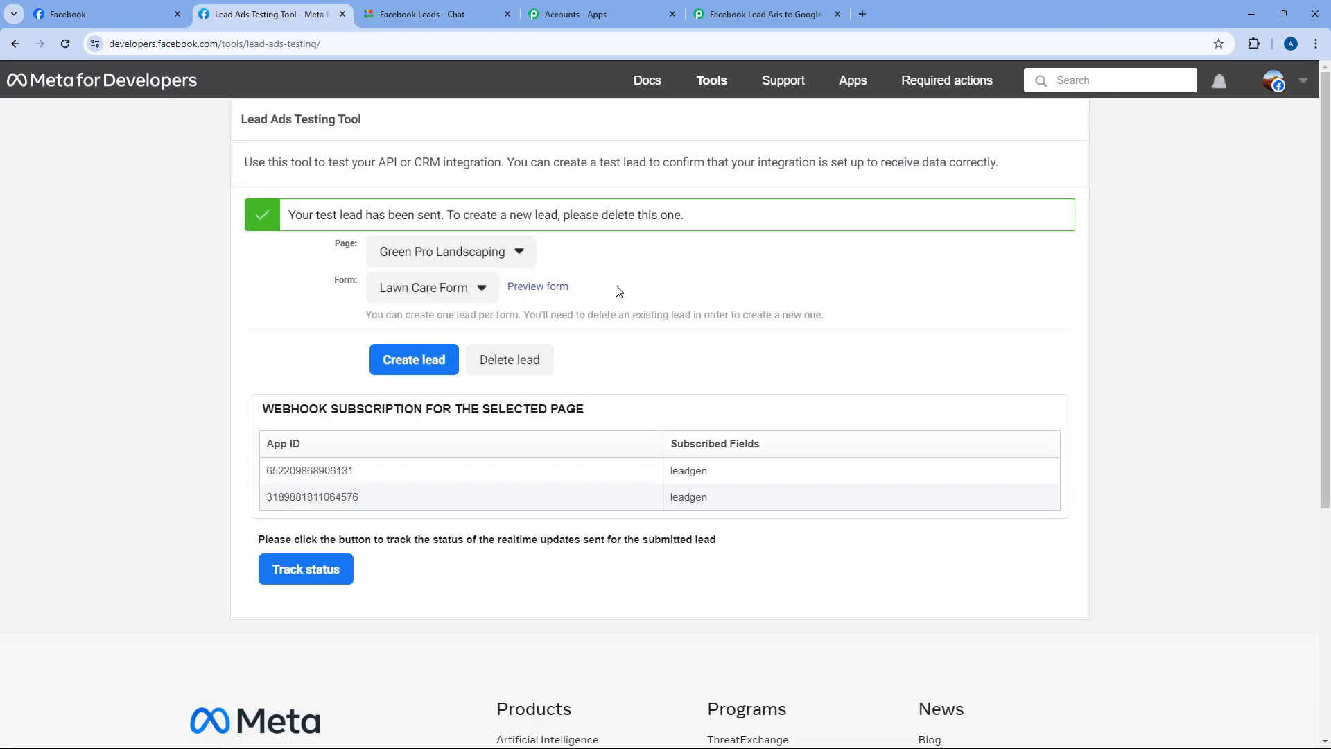
left_click(759, 14)
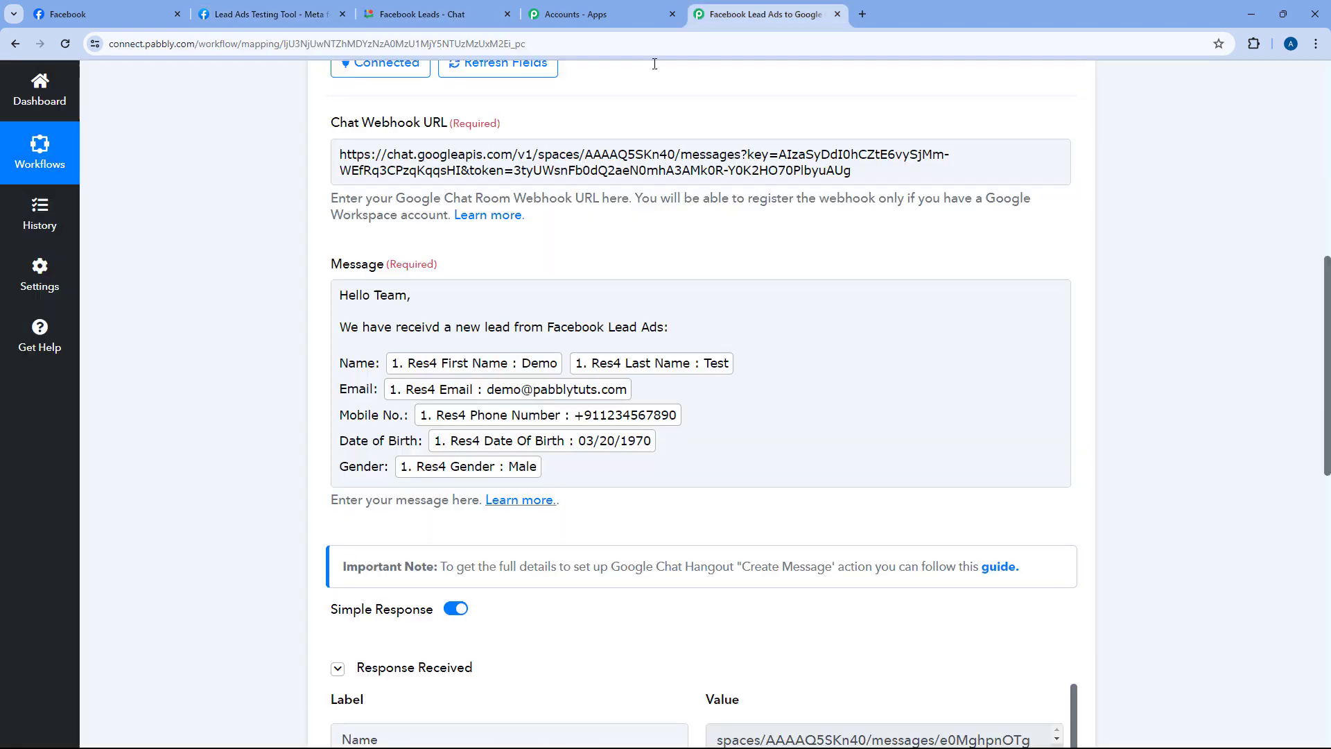
scroll(743, 346, "up", 10)
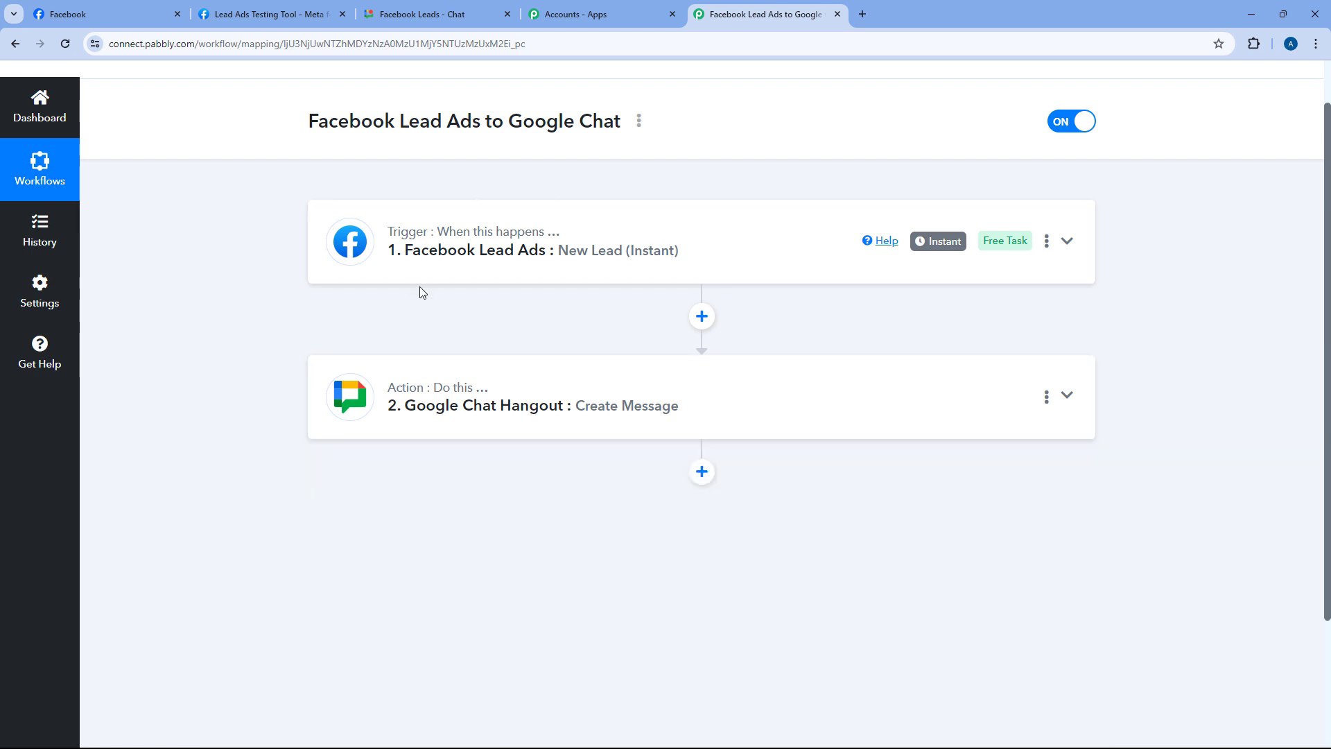
scroll(622, 324, "up", 1)
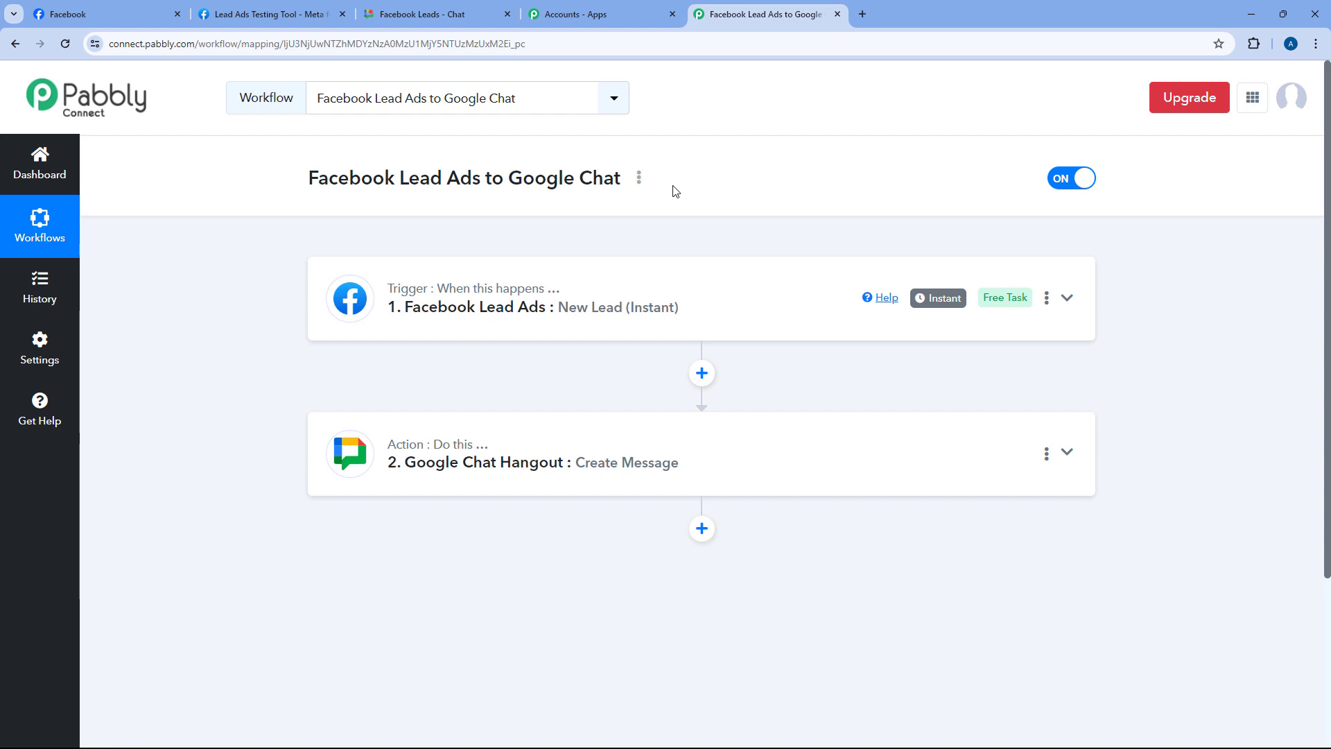
left_click(267, 13)
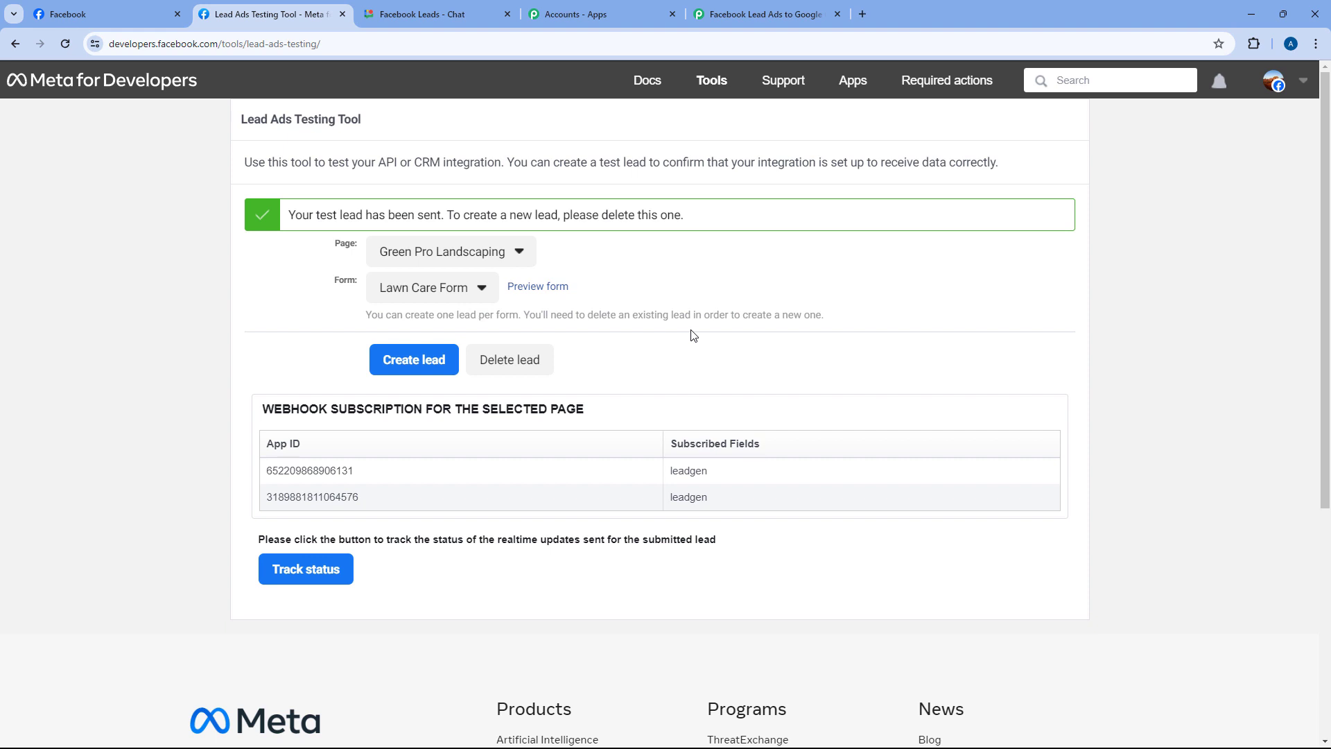
Delete the existing test lead, reload, and select Green Pro Landscaping with Lawn Care Form
left_click(514, 365)
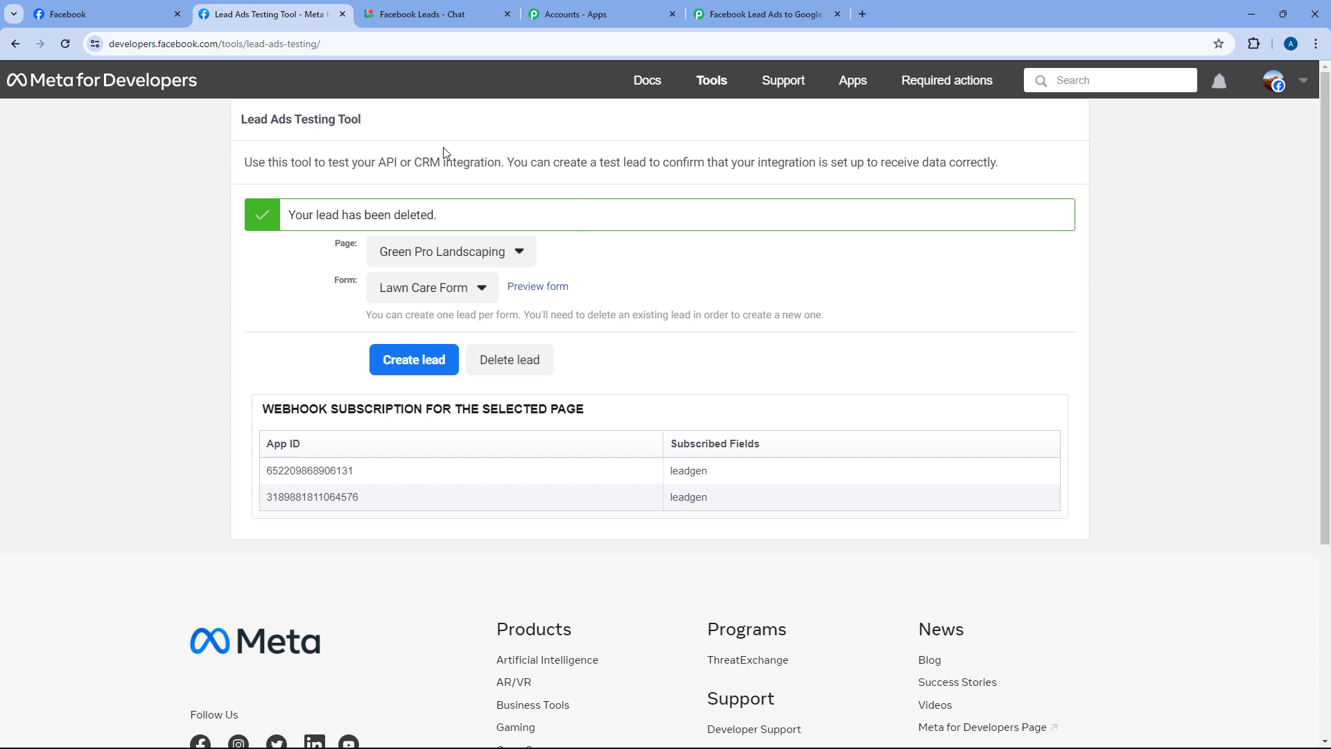
left_click(68, 46)
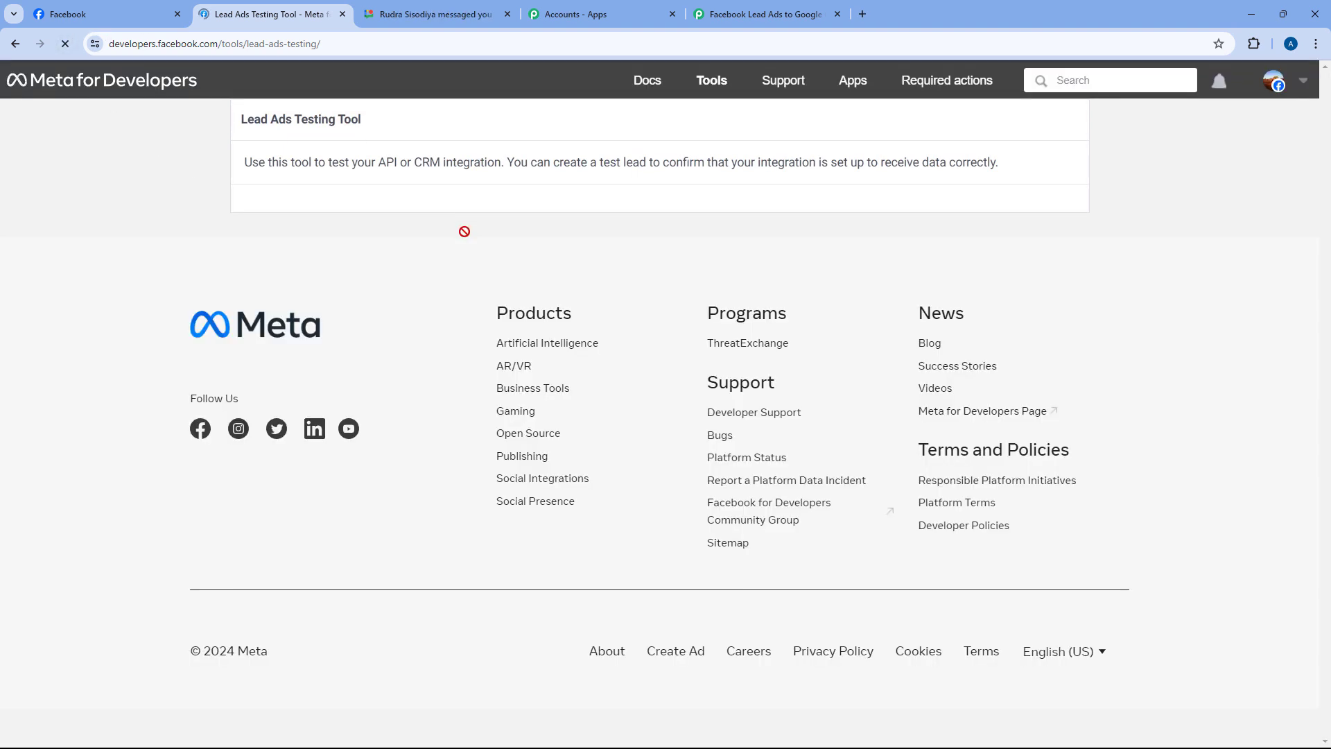
left_click(475, 232)
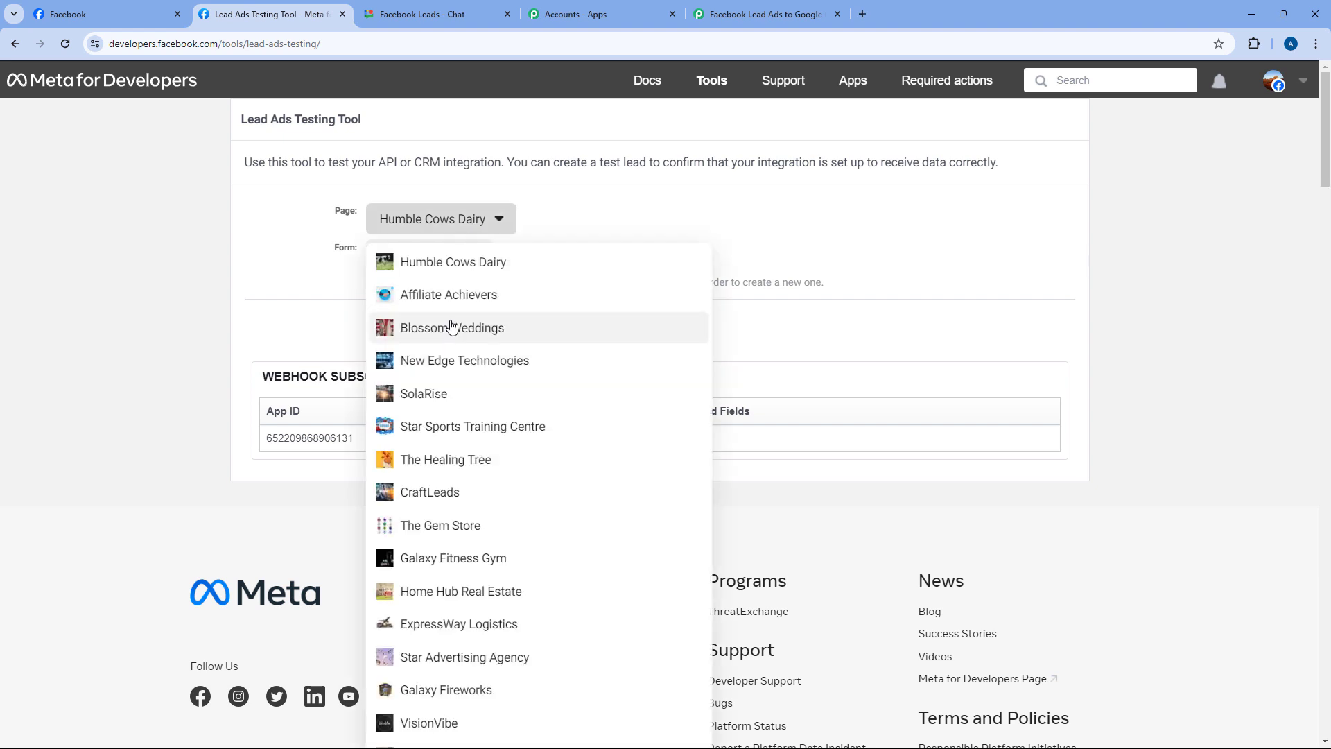
scroll(458, 316, "down", 7)
scroll(474, 314, "down", 4)
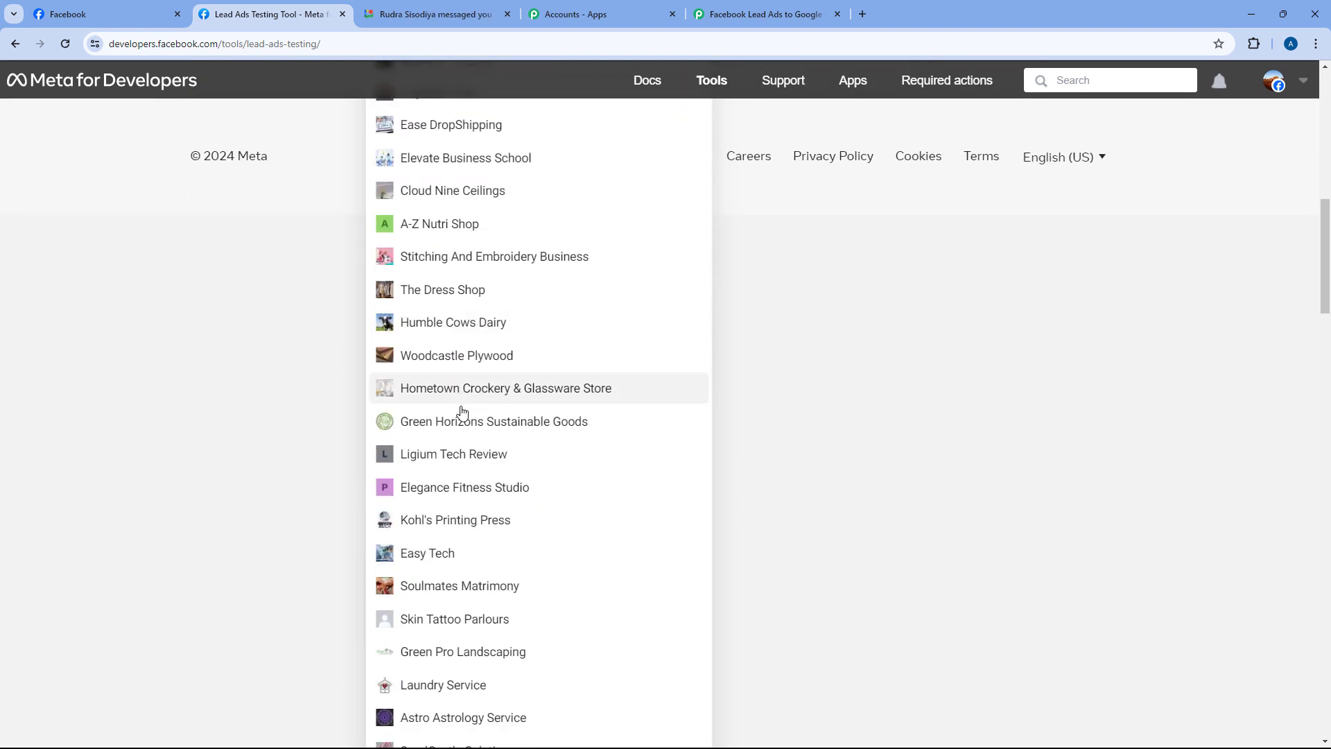
scroll(486, 388, "down", 4)
left_click(476, 376)
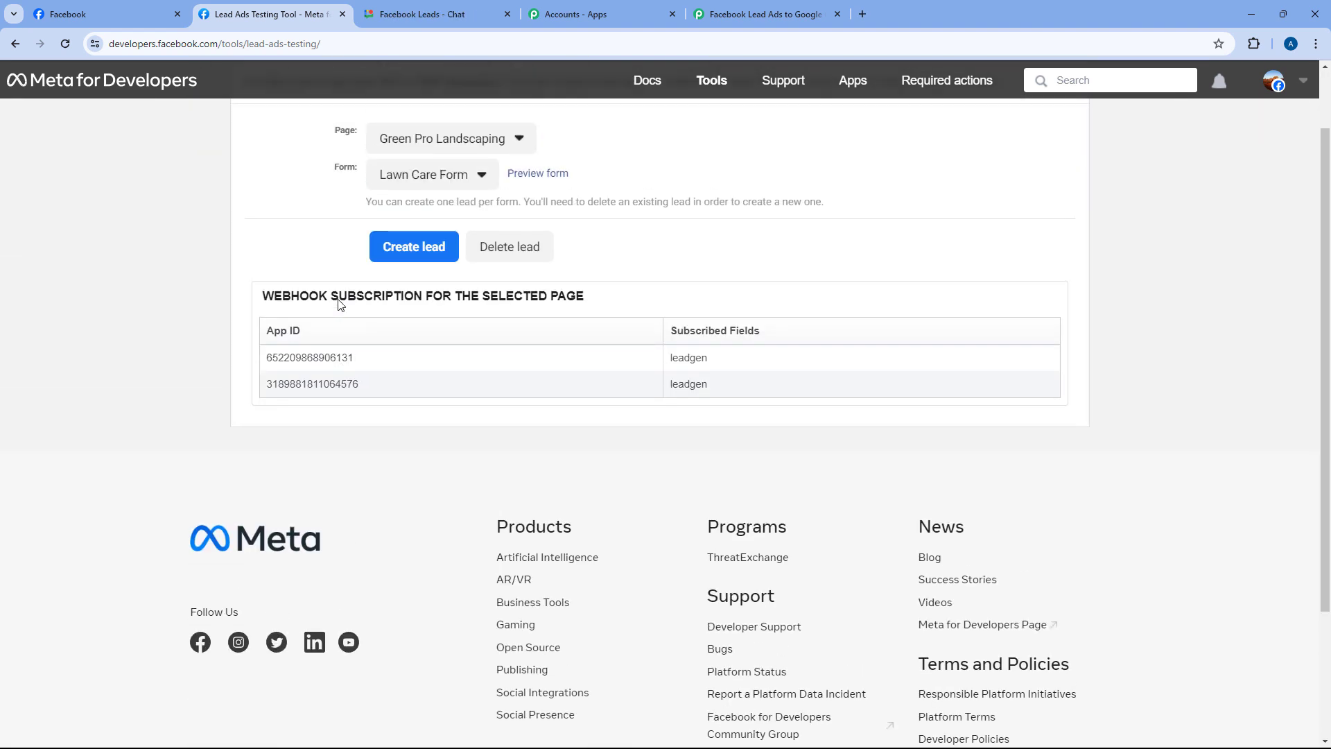
left_click(454, 265)
left_click(450, 264)
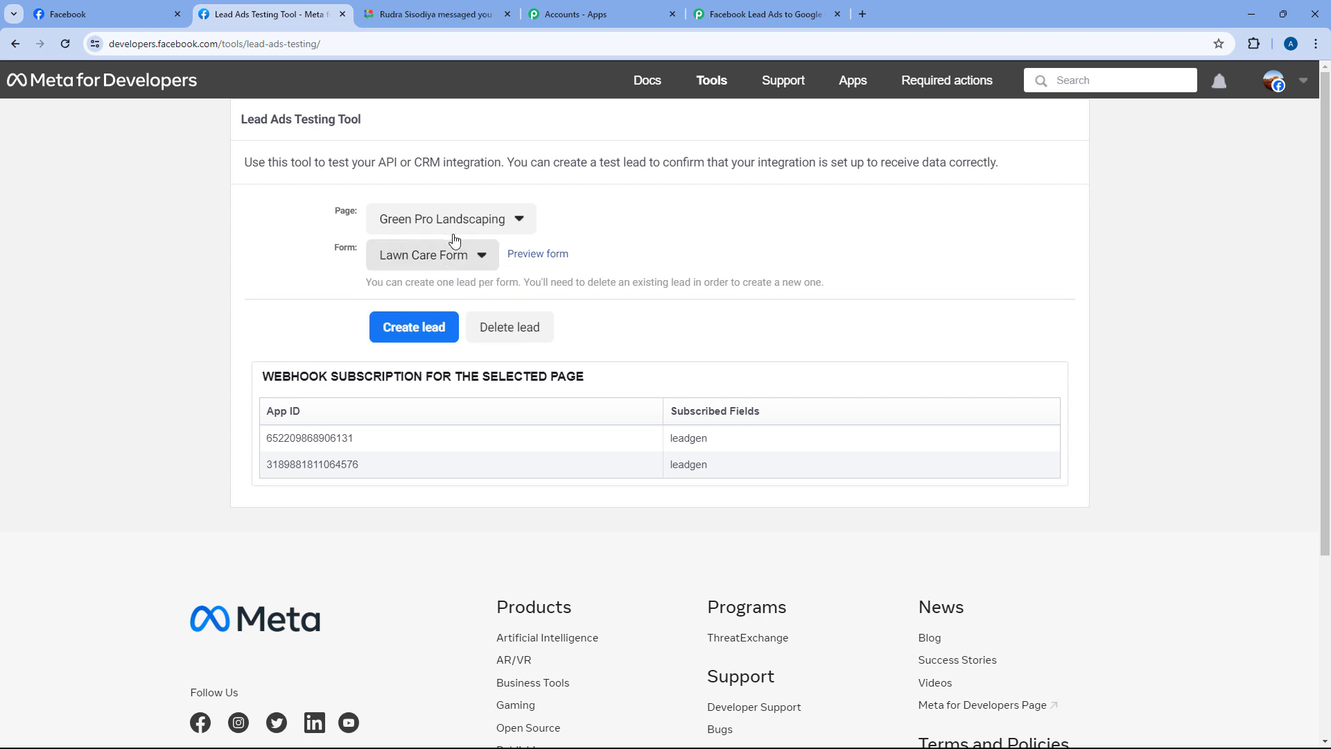
Open the Lawn Care Form preview and enter the dummy user's first name, last name, email and phone number
left_click(534, 257)
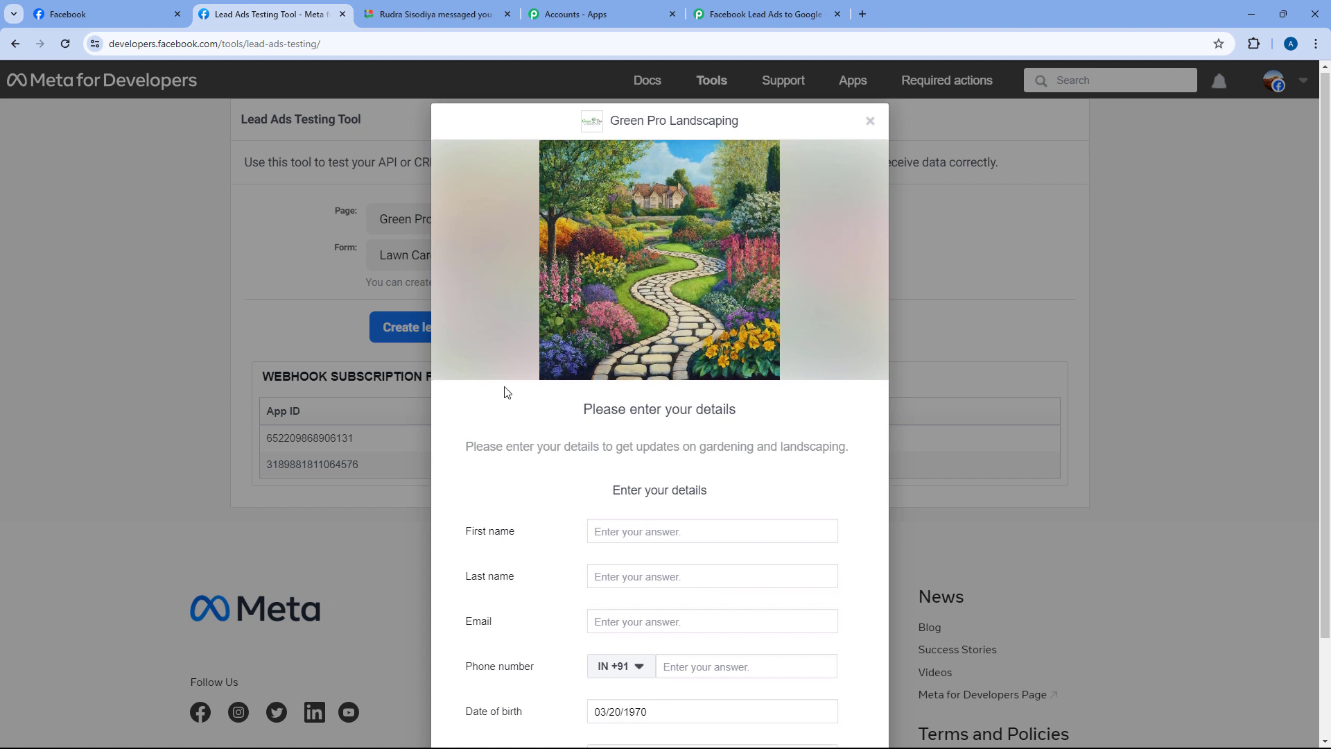
scroll(527, 416, "down", 1)
left_click(590, 461)
type("Dummy")
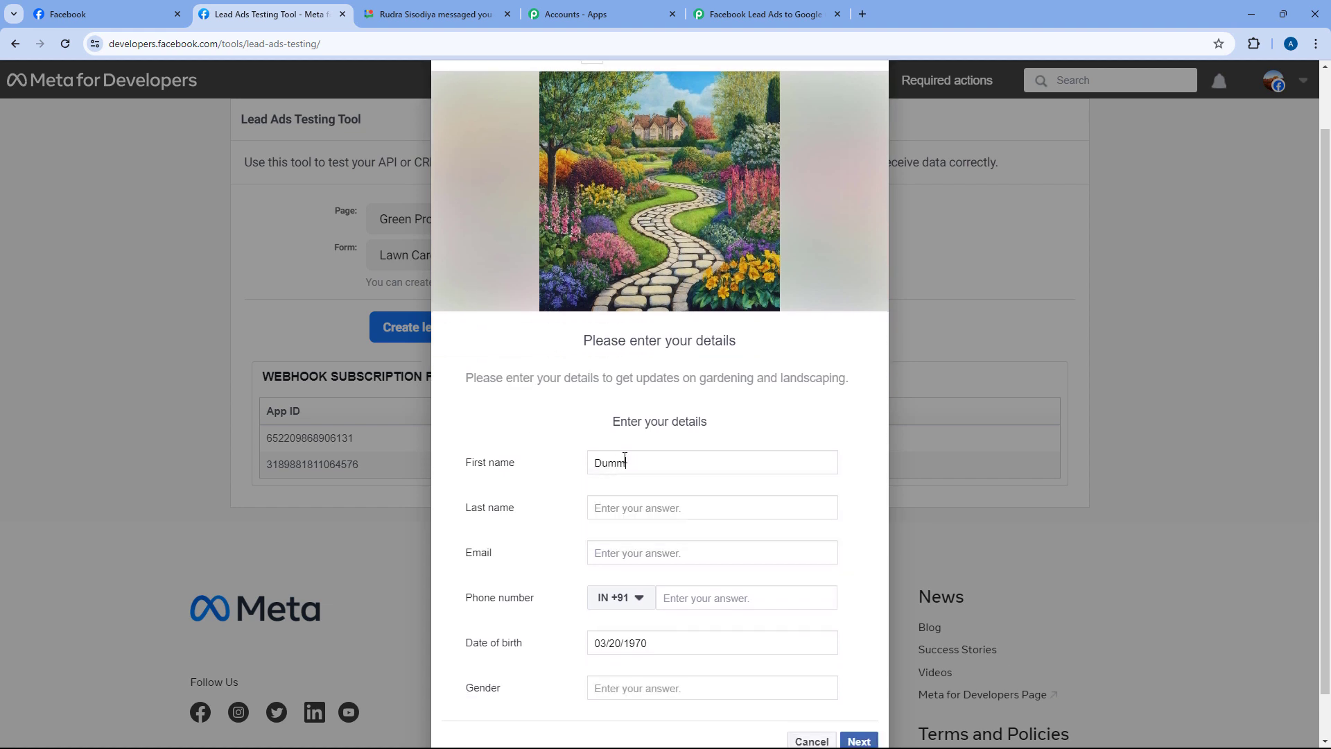
key("Tab")
type("User")
key("Tab")
type("dum")
key("Down")
key("Return")
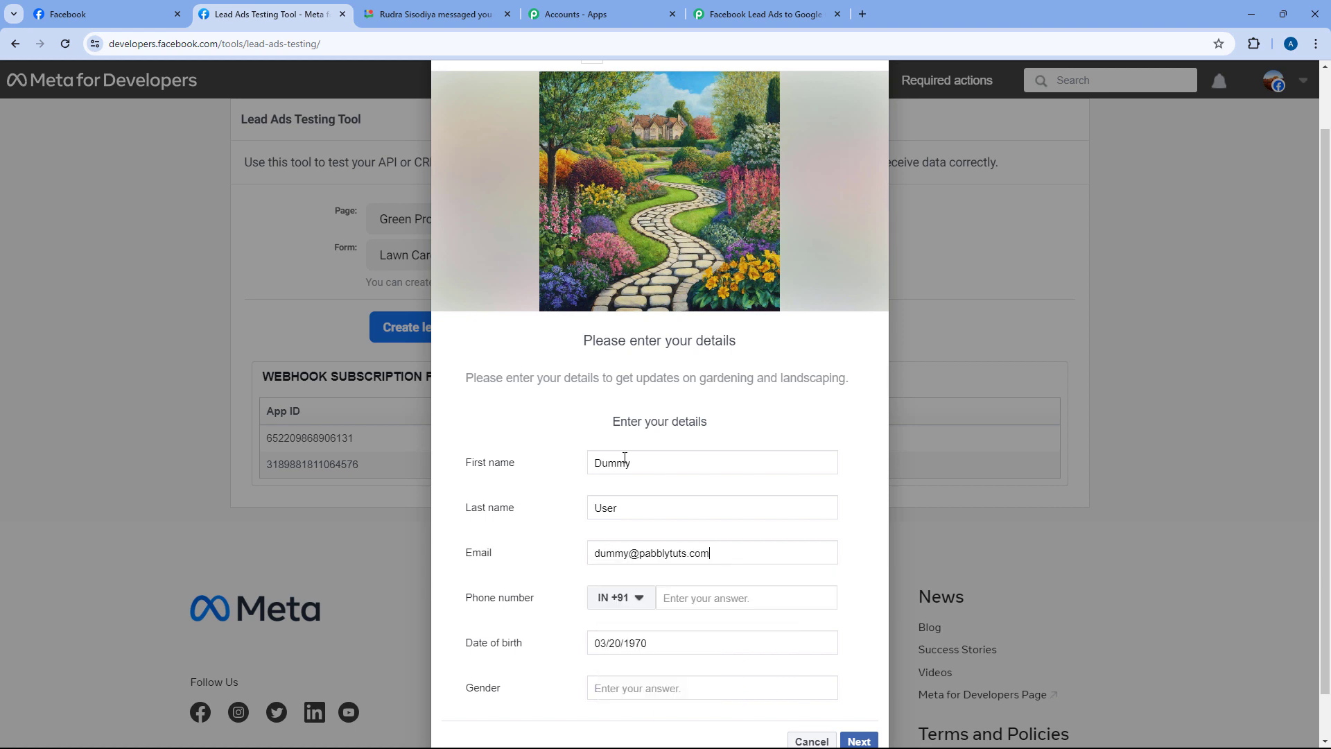
key("Tab")
key("Tab")
Set gender to Female, go to the next page and submit the test lead
scroll(581, 555, "down", 1)
scroll(581, 554, "down", 1)
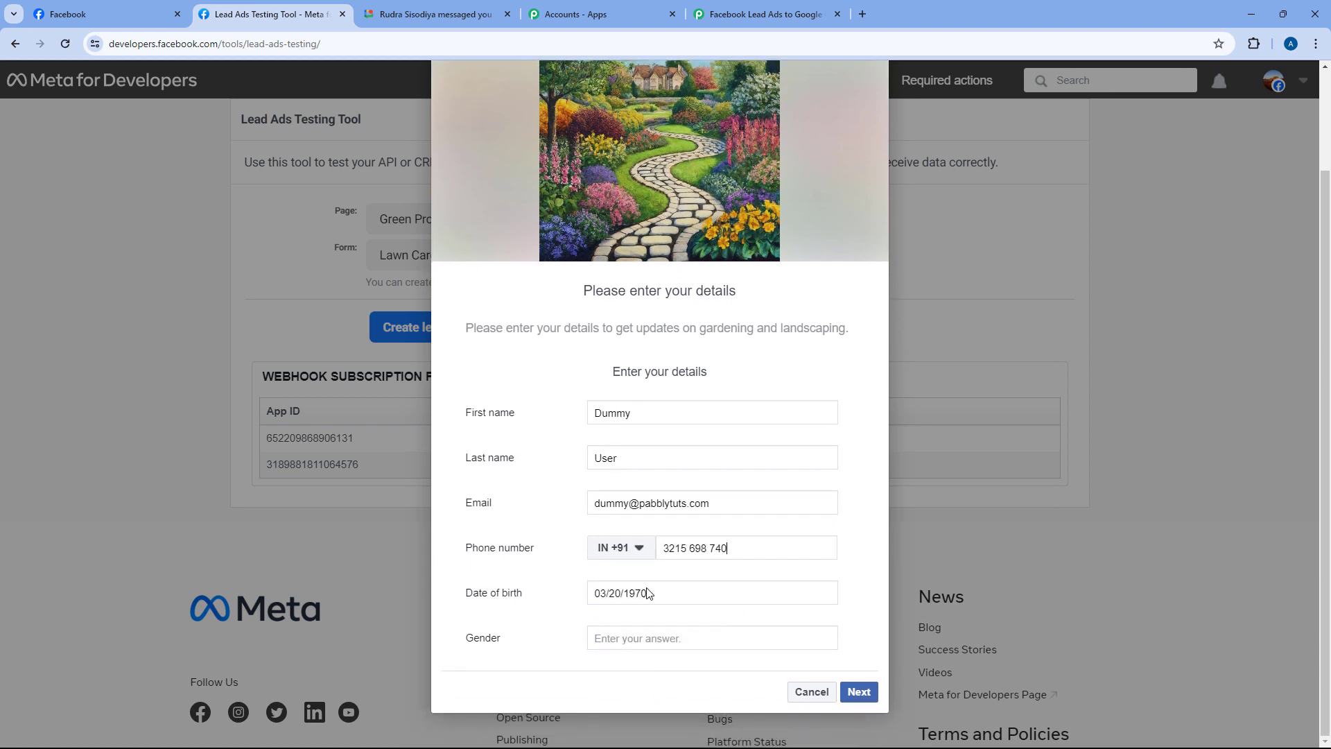
left_click(656, 639)
type("Female")
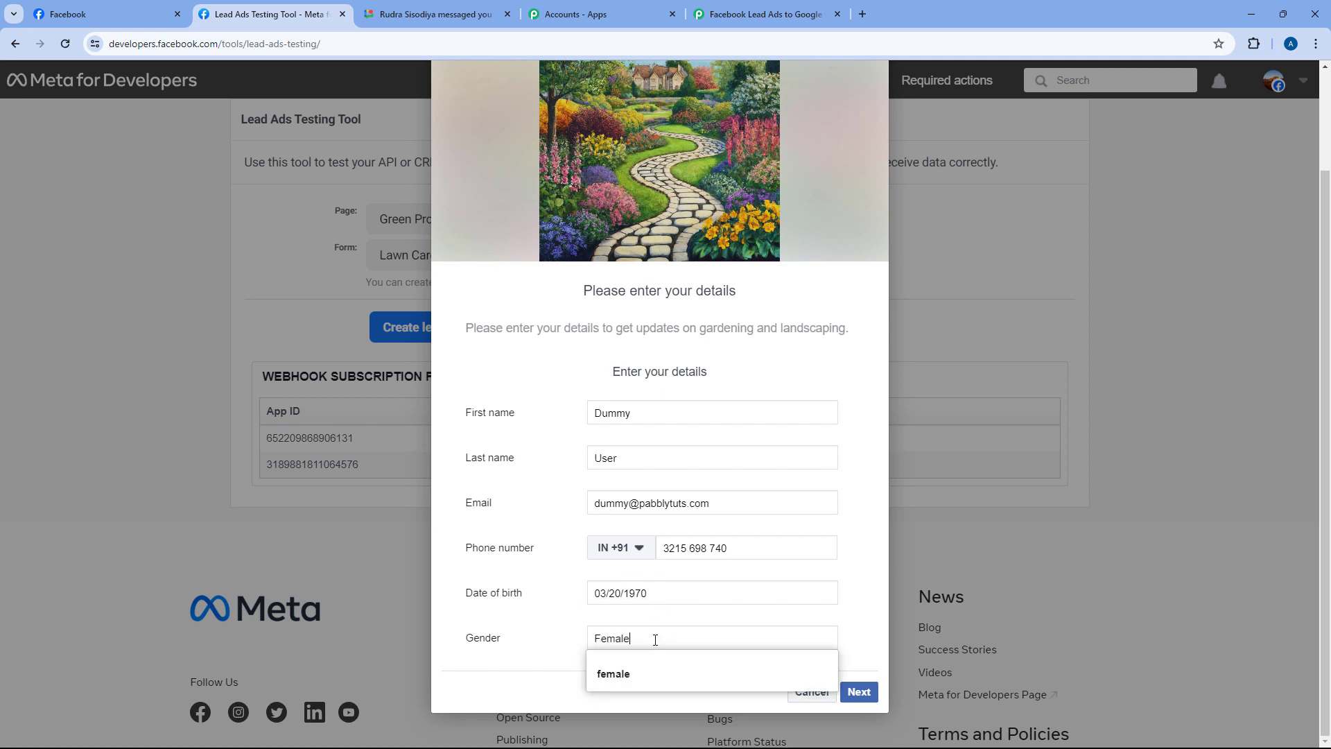
left_click(554, 624)
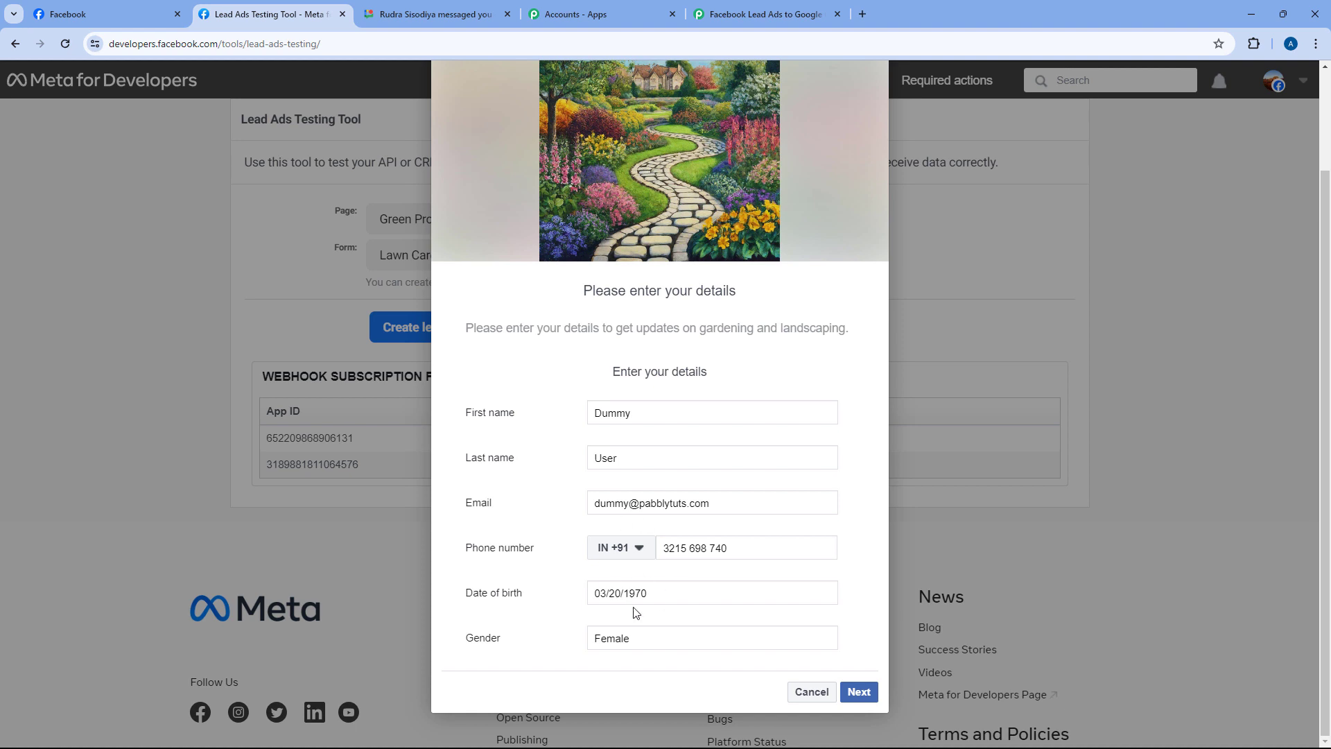
left_click(862, 695)
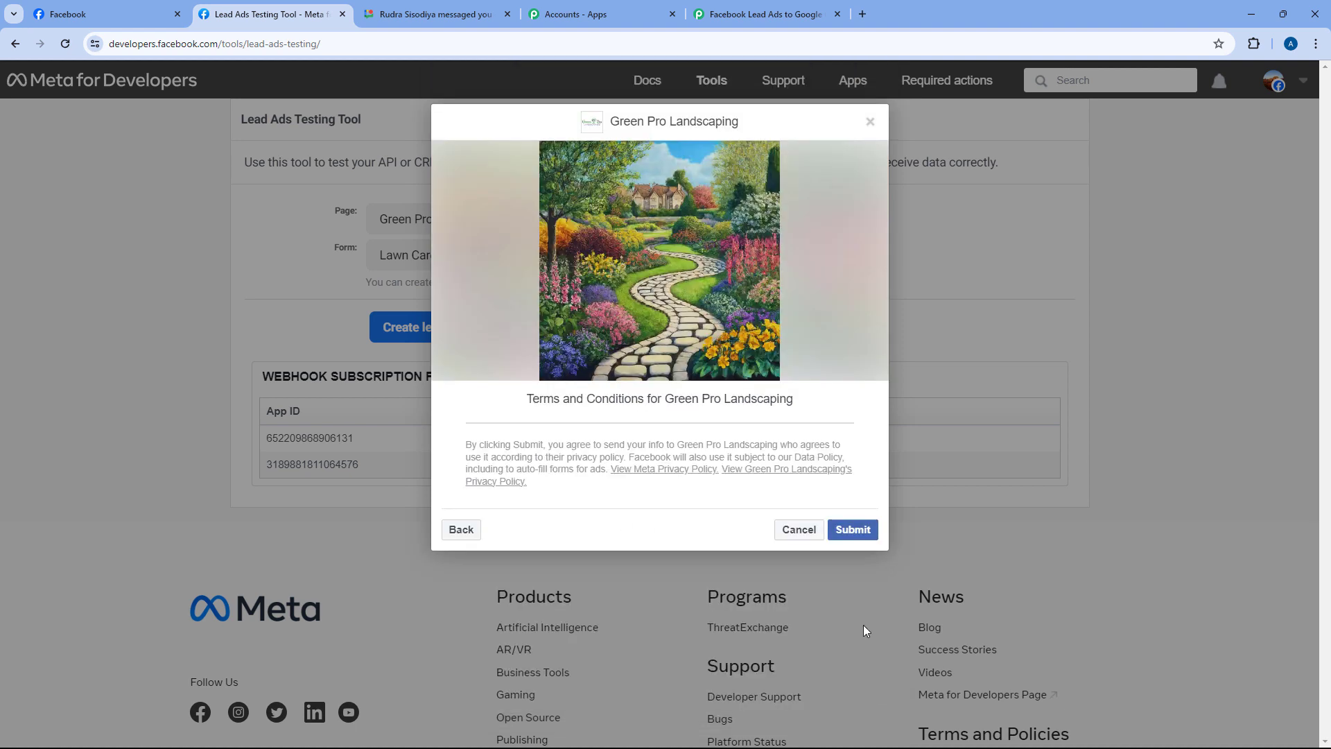
left_click(855, 533)
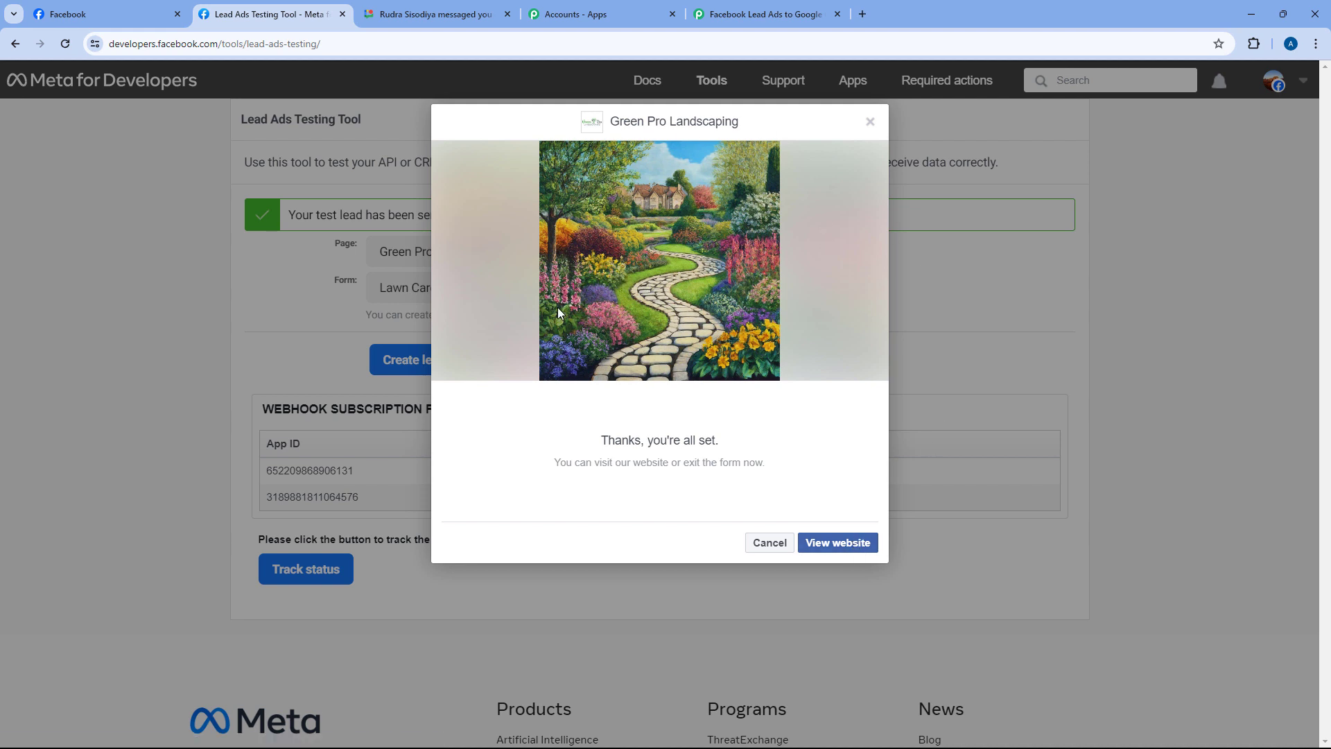
Check the Female lead's name, email, mobile and birth date in the Facebook Leads chat, then return to the testing tool
left_click(452, 7)
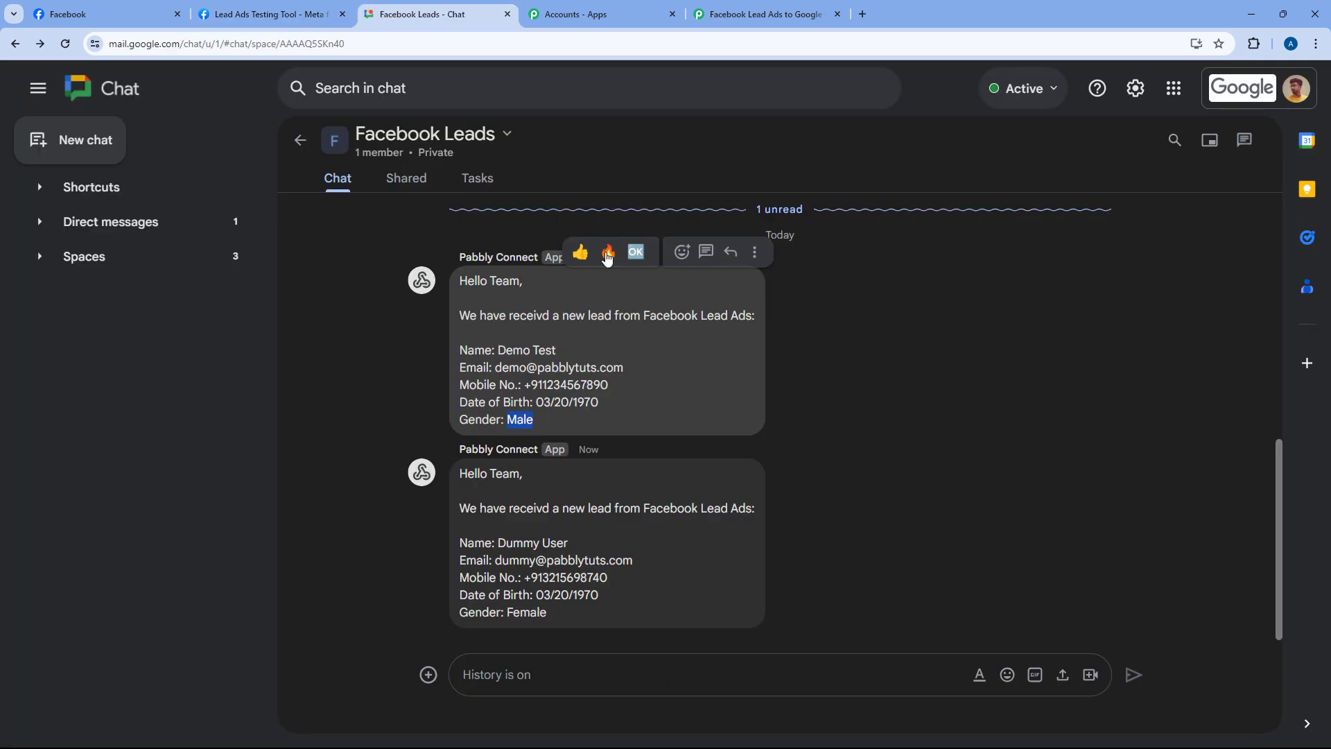
left_click_drag(461, 478, 756, 513)
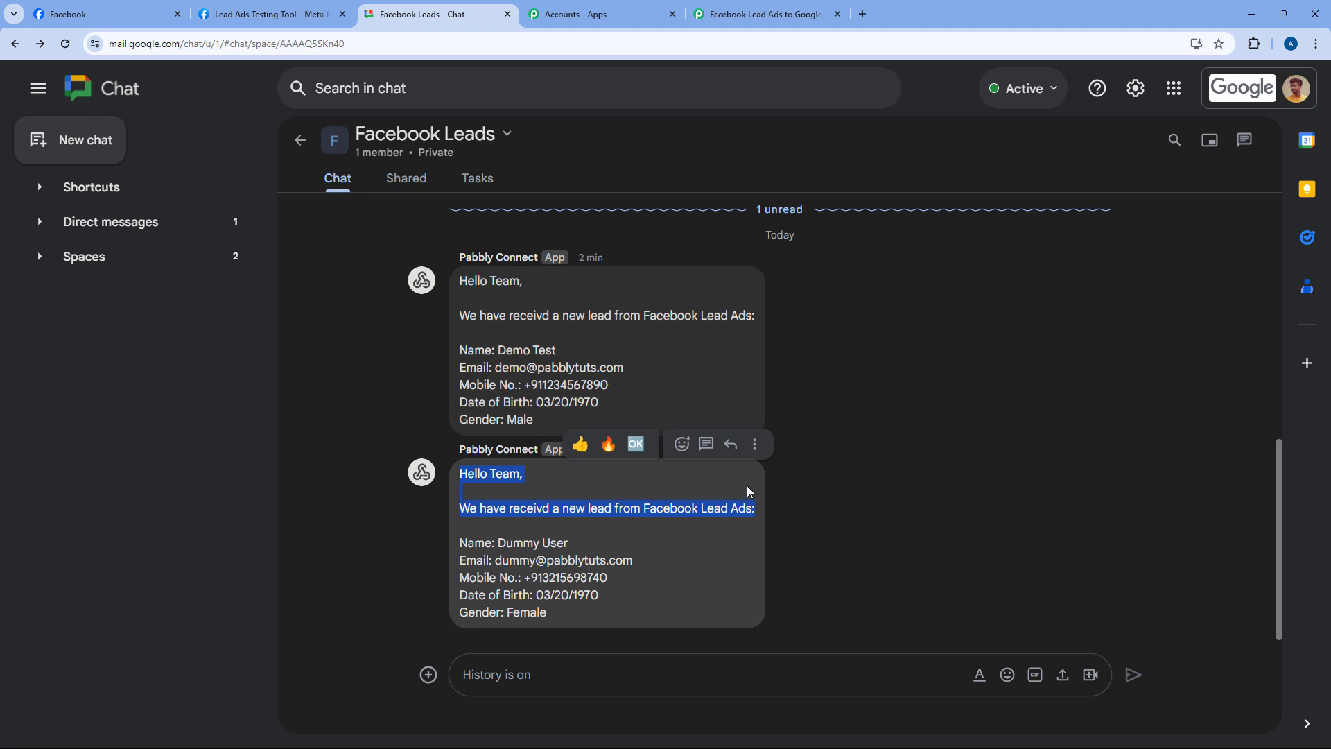
left_click(747, 485)
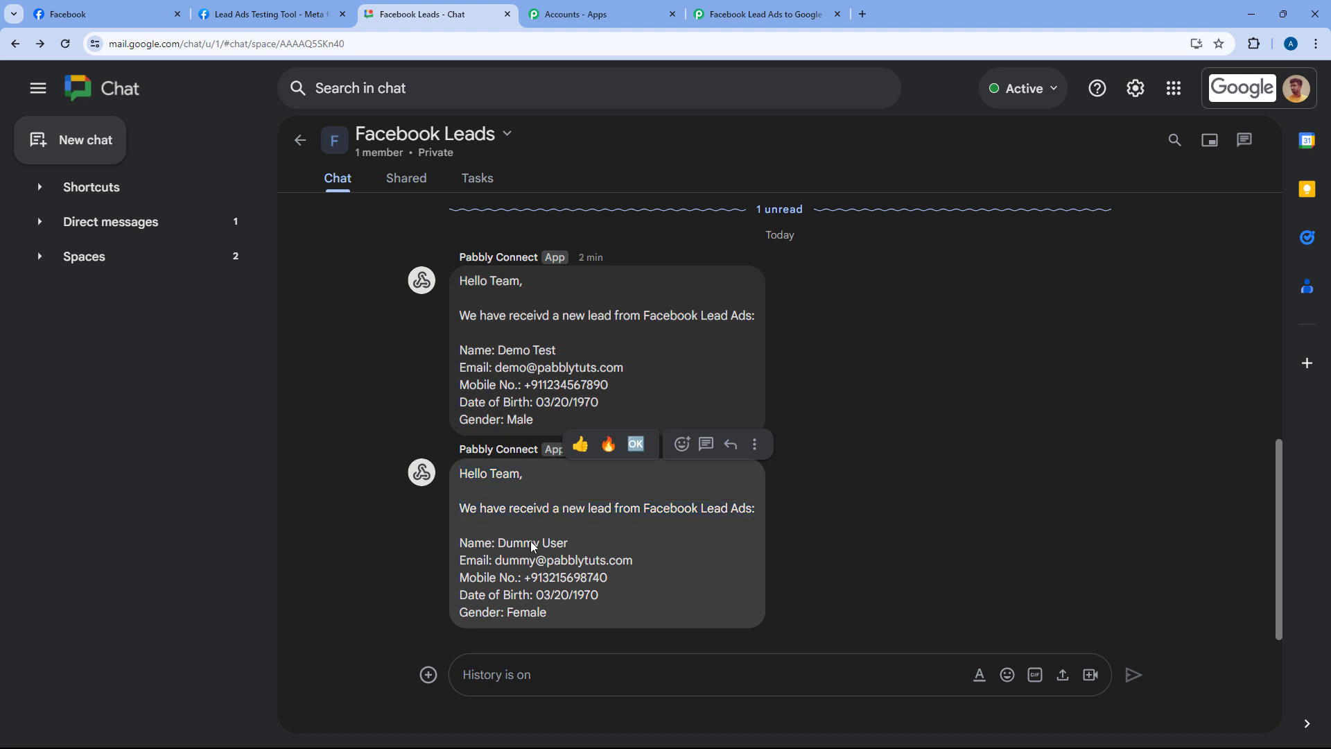
left_click_drag(577, 545, 498, 545)
left_click_drag(638, 566, 508, 612)
left_click(565, 595)
double_click(565, 595)
left_click(271, 14)
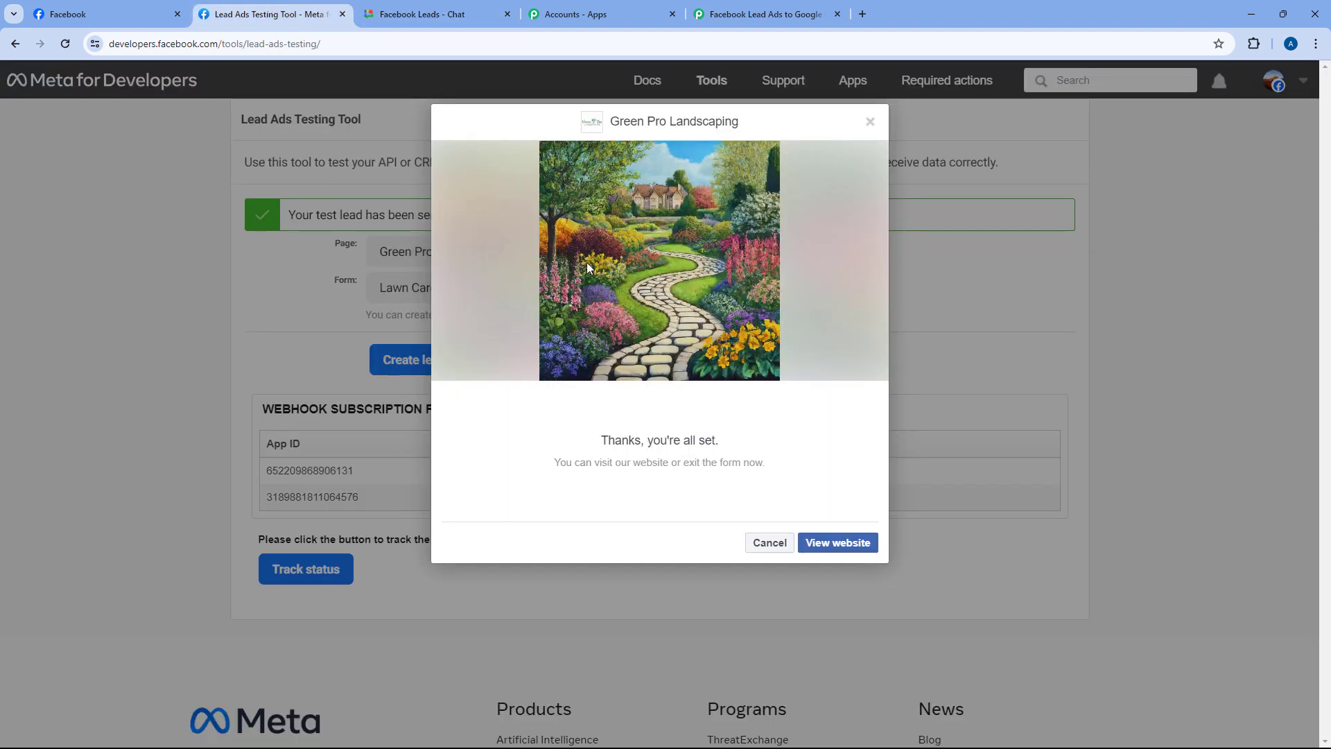
Dismiss the lead form confirmation and return to the 'Facebook Lead Ads to Google Chat' workflow
left_click(871, 120)
left_click(756, 14)
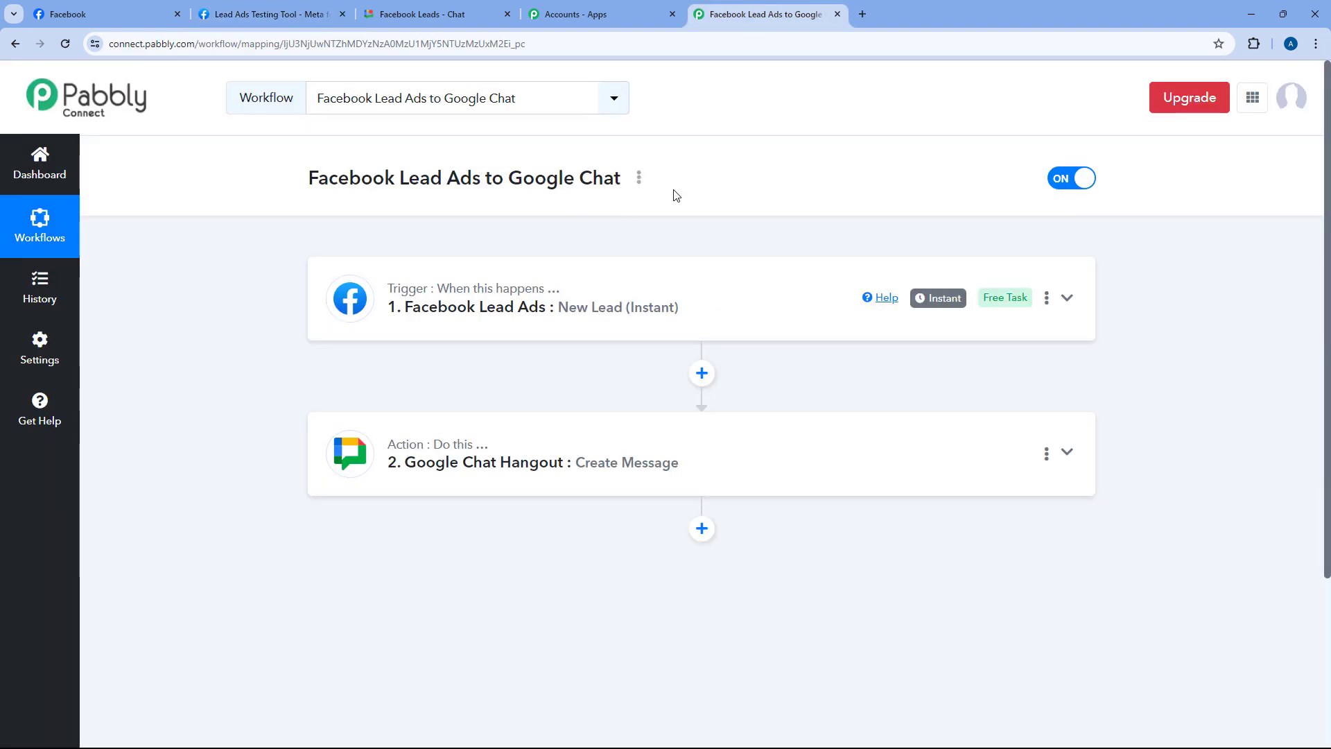